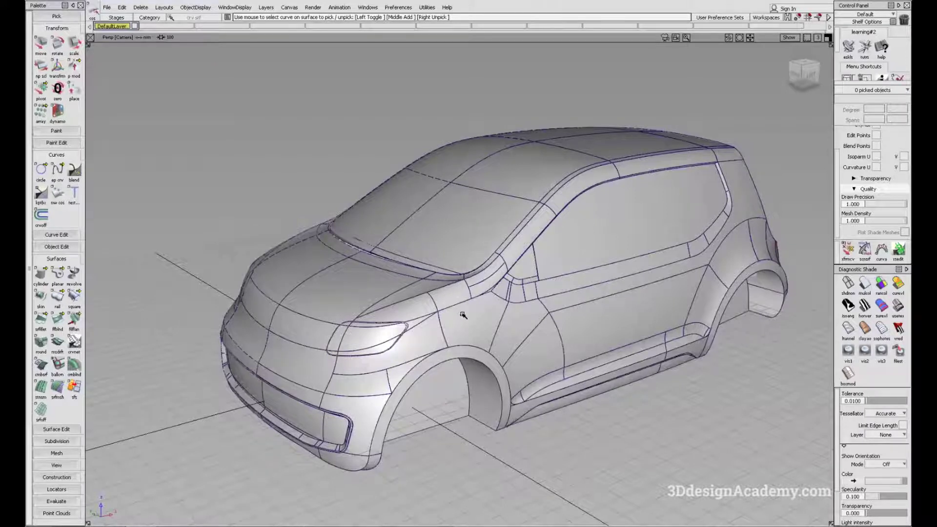
- Set picking to surfaces and pick the windshield surface
{"action": "left_click_drag", "start_coordinate": [452, 304], "coordinate": [458, 312], "text": "alt+shift"}
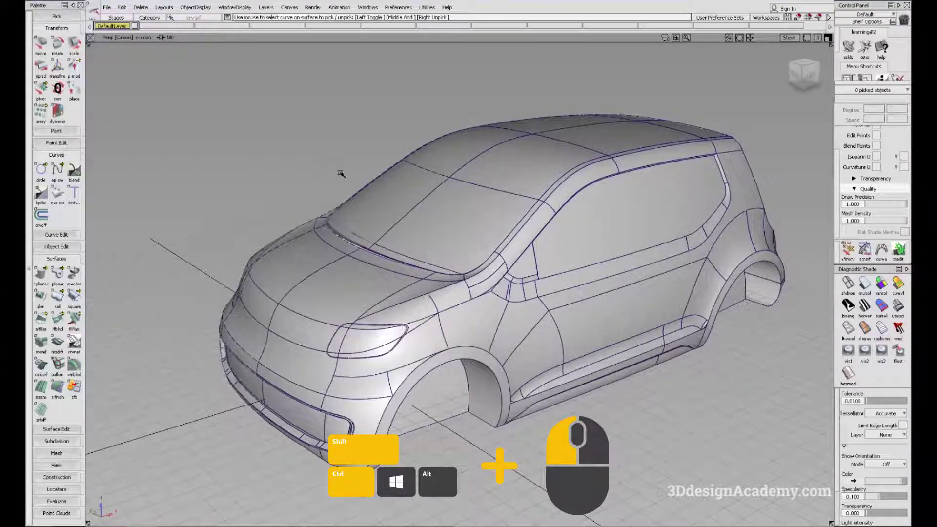
{"action": "left_click", "coordinate": [340, 173], "text": "ctrl+shift"}
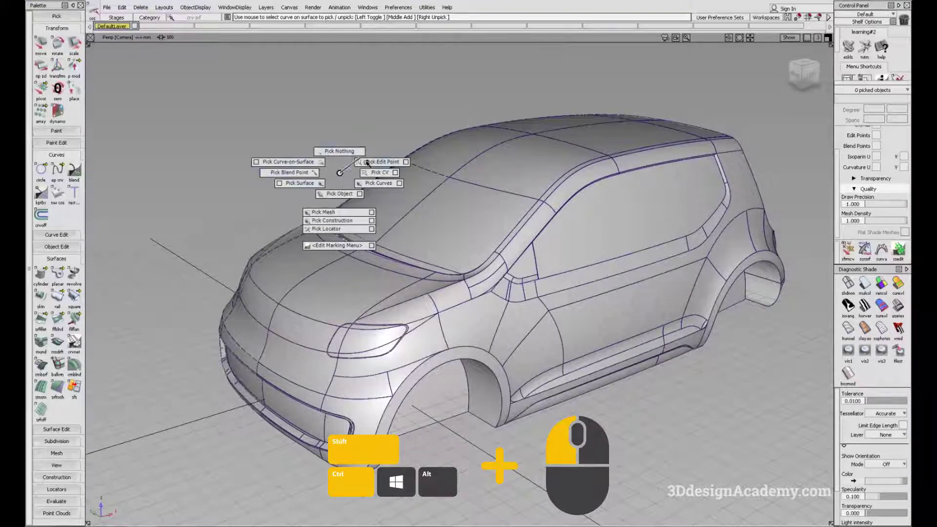
{"action": "mouse_move", "coordinate": [340, 172]}
{"action": "left_mouse_down", "text": "ctrl+shift"}
{"action": "mouse_move", "coordinate": [345, 156]}
{"action": "mouse_move", "coordinate": [314, 172]}
{"action": "mouse_move", "coordinate": [504, 180]}
{"action": "left_mouse_up", "text": "ctrl+shift"}
{"action": "left_click", "coordinate": [418, 213]}
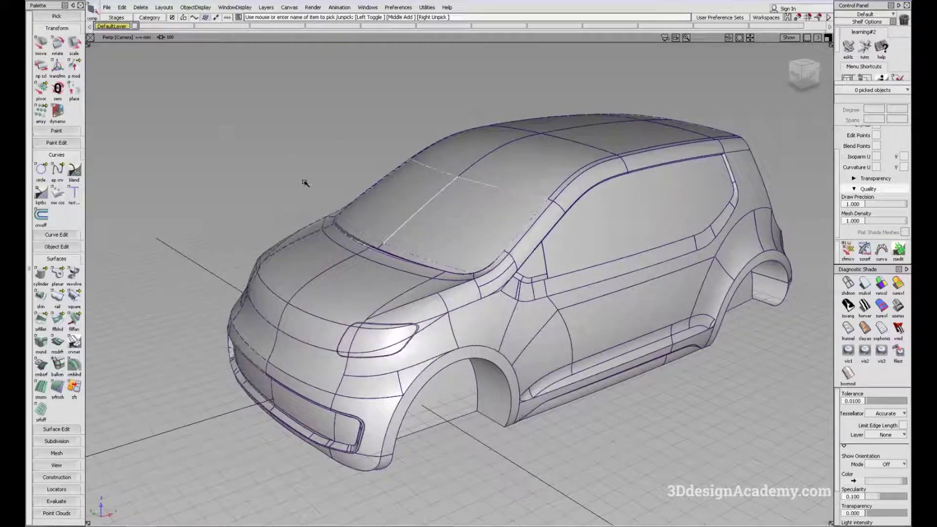
{"action": "left_click", "coordinate": [347, 181]}
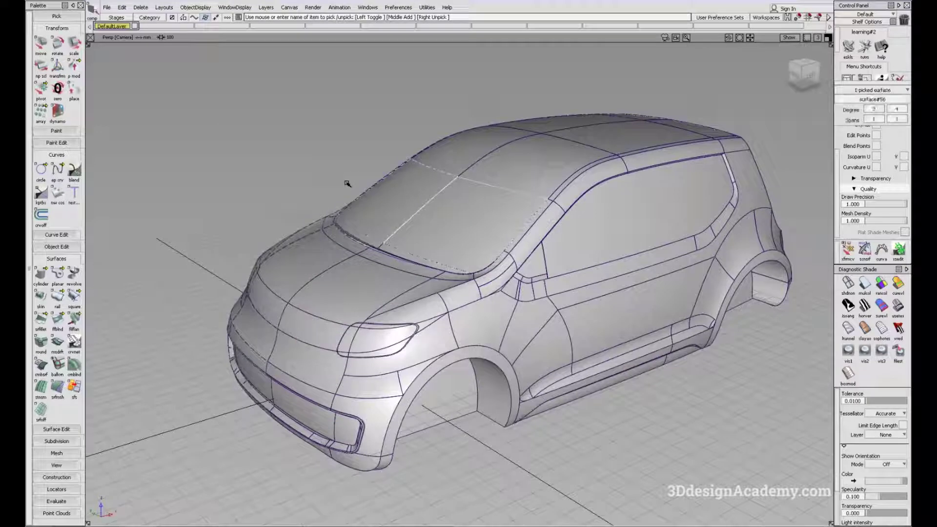
- Clear the picked surface and show the windshield surface's CVs and hulls
{"action": "left_click_drag", "start_coordinate": [346, 183], "coordinate": [369, 166], "text": "ctrl+shift"}
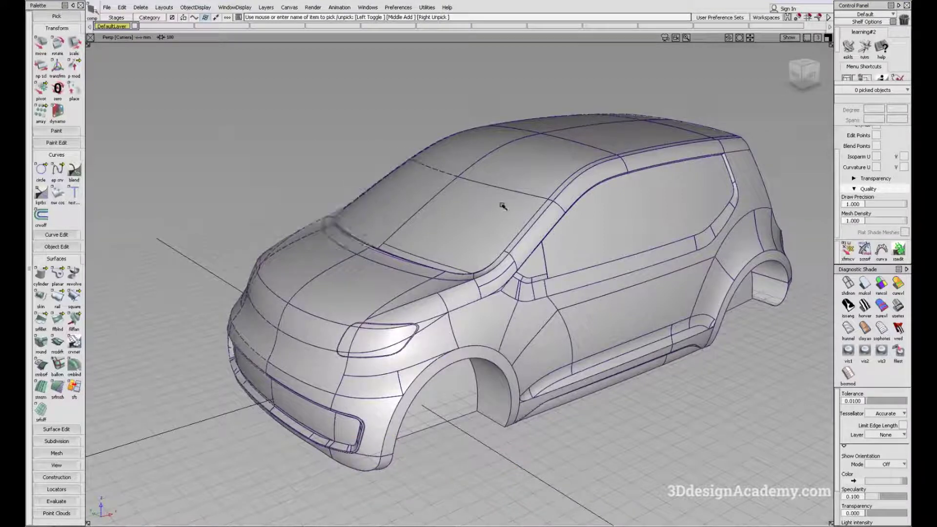
{"action": "left_click", "coordinate": [413, 210]}
{"action": "left_click_drag", "start_coordinate": [414, 209], "coordinate": [483, 205], "text": "alt+shift"}
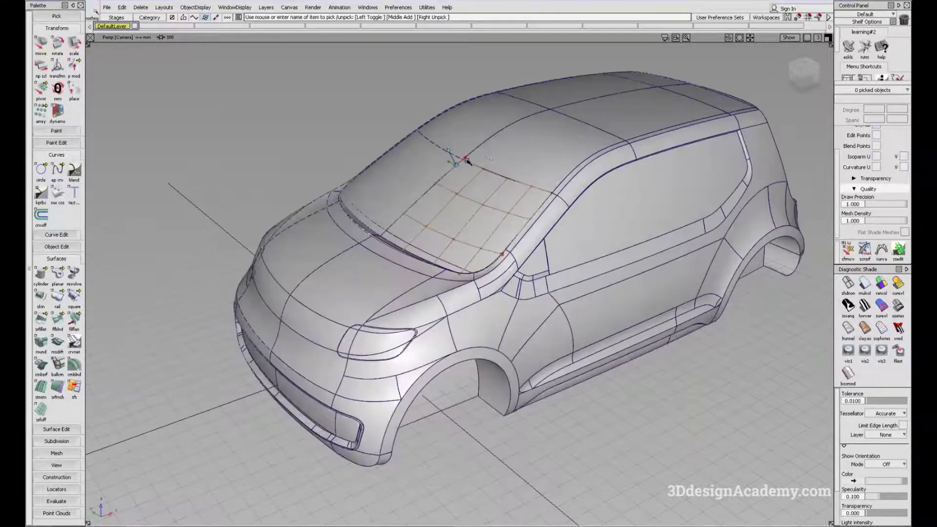
{"action": "right_click_drag", "start_coordinate": [458, 159], "coordinate": [413, 167], "text": "alt+shift"}
{"action": "left_click_drag", "start_coordinate": [414, 167], "coordinate": [552, 180], "text": "alt+shift"}
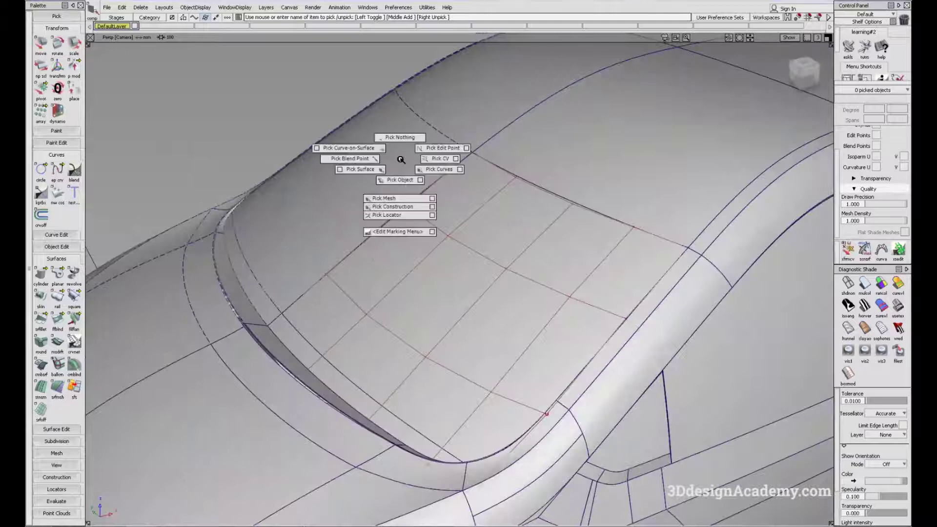
- Set picking to CVs and try picking individual CVs on the windshield surface
{"action": "left_click", "coordinate": [479, 163]}
{"action": "left_click_drag", "start_coordinate": [487, 186], "coordinate": [370, 169], "text": "alt+shift"}
{"action": "middle_click_drag", "start_coordinate": [520, 320], "coordinate": [502, 269], "text": "alt+shift"}
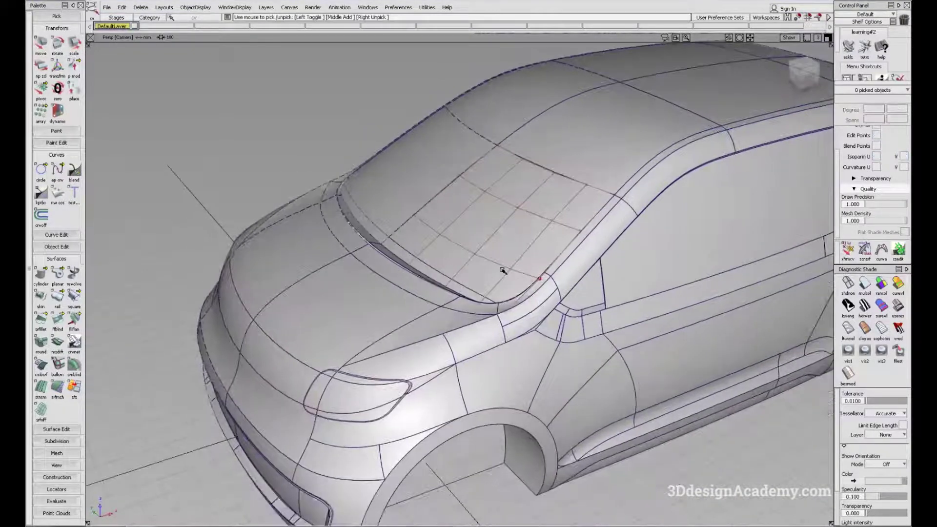
{"action": "left_click", "coordinate": [506, 211]}
{"action": "left_click_drag", "start_coordinate": [498, 227], "coordinate": [531, 234], "text": "alt+shift"}
{"action": "left_click", "coordinate": [531, 235]}
{"action": "right_click_drag", "start_coordinate": [532, 234], "coordinate": [417, 235], "text": "alt+shift"}
- Sketch a straight edit point curve above the car's hood in the left view
{"action": "key", "text": "F6"}
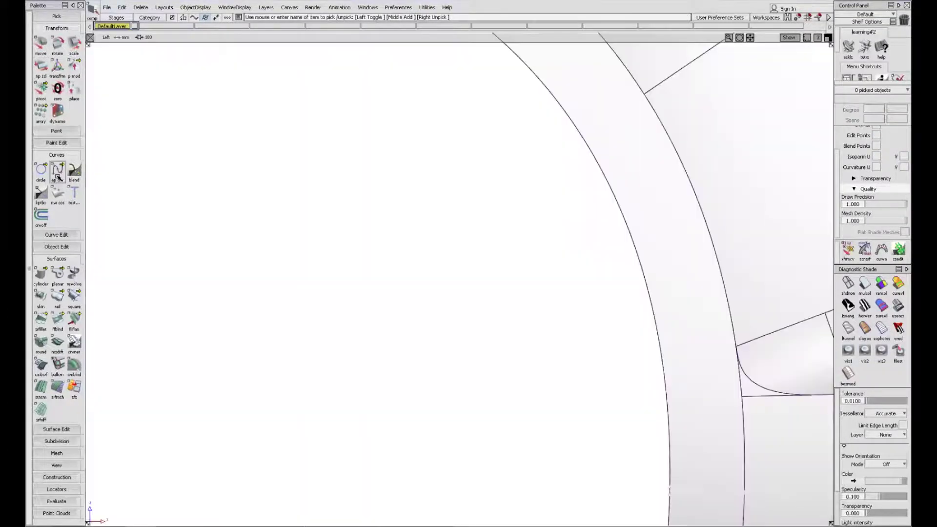
{"action": "right_click_drag", "start_coordinate": [558, 159], "coordinate": [341, 209], "text": "alt+shift"}
{"action": "left_click", "coordinate": [57, 170]}
{"action": "middle_click_drag", "start_coordinate": [288, 168], "coordinate": [326, 231], "text": "alt+shift"}
{"action": "left_click", "coordinate": [457, 149]}
- Set picking to CVs, pick CVs of the sketched curve and move them to bend it into an arc
{"action": "left_click_drag", "start_coordinate": [418, 155], "coordinate": [379, 148], "text": "ctrl+shift"}
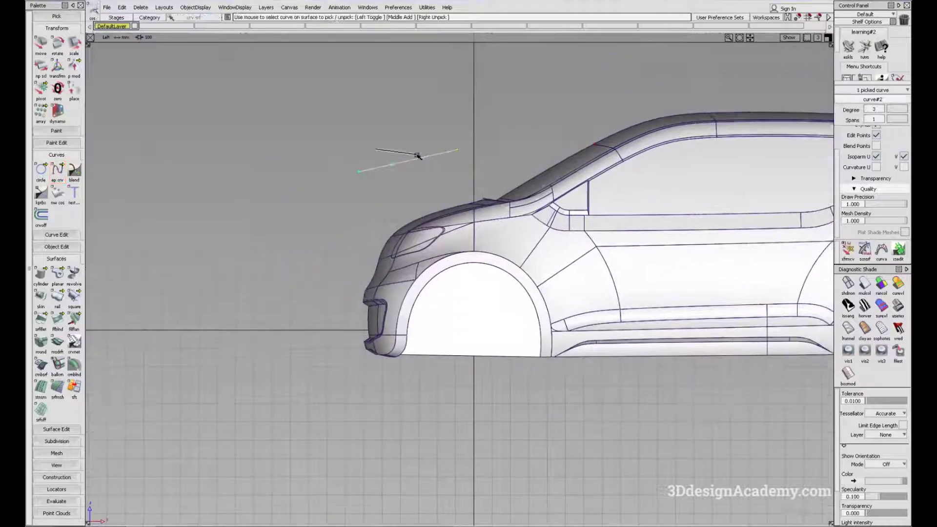
{"action": "middle_click_drag", "start_coordinate": [406, 173], "coordinate": [417, 195], "text": "alt+shift"}
{"action": "left_click_drag", "start_coordinate": [451, 280], "coordinate": [453, 165], "text": "ctrl+shift"}
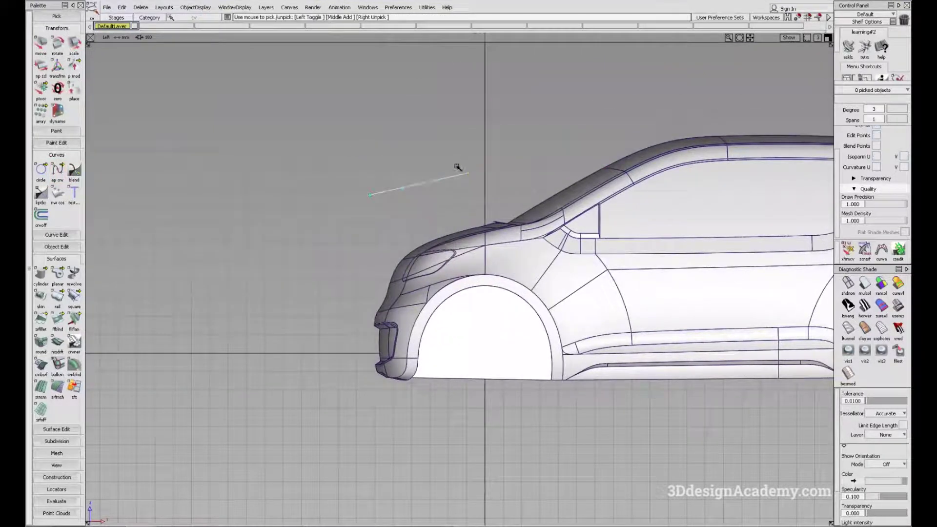
{"action": "mouse_move", "coordinate": [432, 190]}
{"action": "right_mouse_down", "text": "alt+shift"}
{"action": "mouse_move", "coordinate": [433, 171]}
{"action": "mouse_move", "coordinate": [483, 166]}
{"action": "right_mouse_up", "text": "alt+shift"}
{"action": "left_click_drag", "start_coordinate": [350, 178], "coordinate": [374, 179], "text": "ctrl+shift"}
{"action": "left_click_drag", "start_coordinate": [323, 164], "coordinate": [404, 201]}
{"action": "right_click_drag", "start_coordinate": [403, 214], "coordinate": [403, 214], "text": "ctrl+shift"}
{"action": "middle_click_drag", "start_coordinate": [403, 214], "coordinate": [401, 195], "text": "ctrl+shift"}
{"action": "left_click_drag", "start_coordinate": [404, 211], "coordinate": [396, 155]}
- Set picking to curves, pick the bent curve with a selection window and move it onto the front fender
{"action": "left_click_drag", "start_coordinate": [393, 190], "coordinate": [410, 202], "text": "ctrl+shift"}
{"action": "left_click_drag", "start_coordinate": [359, 155], "coordinate": [404, 214]}
{"action": "right_click_drag", "start_coordinate": [453, 206], "coordinate": [386, 231], "text": "alt+shift"}
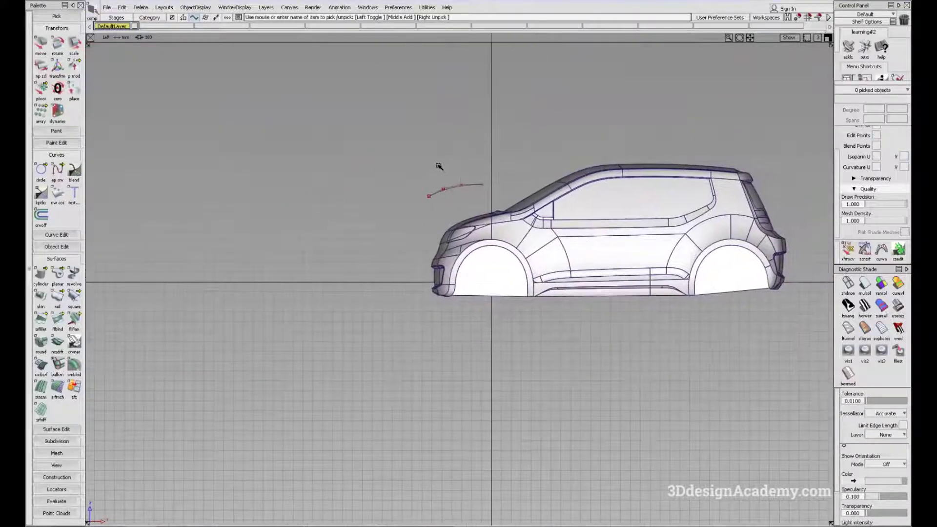
{"action": "left_click_drag", "start_coordinate": [441, 168], "coordinate": [494, 199], "text": "ctrl+shift"}
{"action": "left_click_drag", "start_coordinate": [452, 171], "coordinate": [476, 197]}
{"action": "middle_click_drag", "start_coordinate": [534, 214], "coordinate": [527, 167], "text": "ctrl+shift"}
{"action": "left_click_drag", "start_coordinate": [512, 173], "coordinate": [558, 211]}
- Clear the pick and turn off the diagnostic shading to show the car as wireframe
{"action": "left_click_drag", "start_coordinate": [594, 324], "coordinate": [594, 352], "text": "ctrl+shift"}
{"action": "left_click", "coordinate": [848, 285]}
{"action": "right_click_drag", "start_coordinate": [589, 254], "coordinate": [609, 244], "text": "alt+shift"}
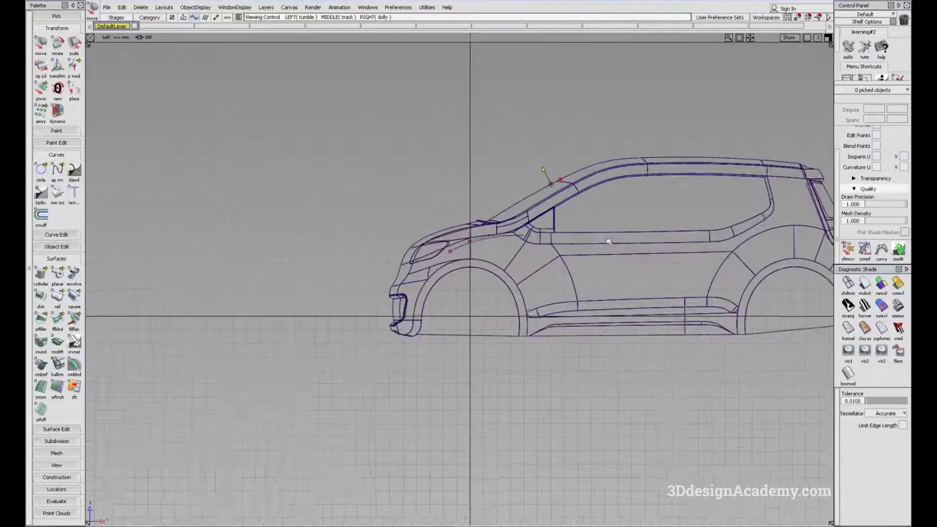
{"action": "middle_click_drag", "start_coordinate": [513, 251], "coordinate": [481, 224], "text": "alt+shift"}
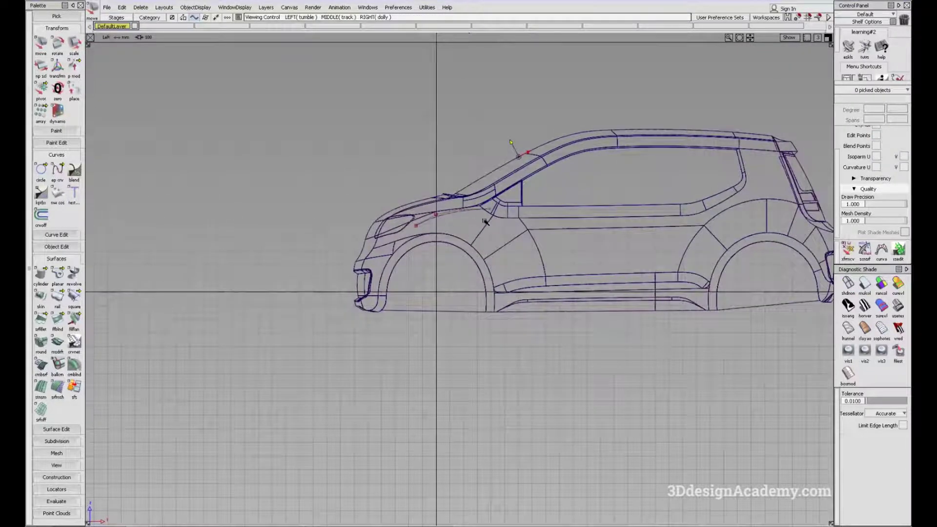
- Set picking to objects, pick everything in a selection window across the front and middle of the car, and clear the pick
{"action": "left_click", "coordinate": [394, 151], "text": "ctrl+shift"}
{"action": "left_click", "coordinate": [393, 171]}
{"action": "left_click_drag", "start_coordinate": [335, 120], "coordinate": [608, 356]}
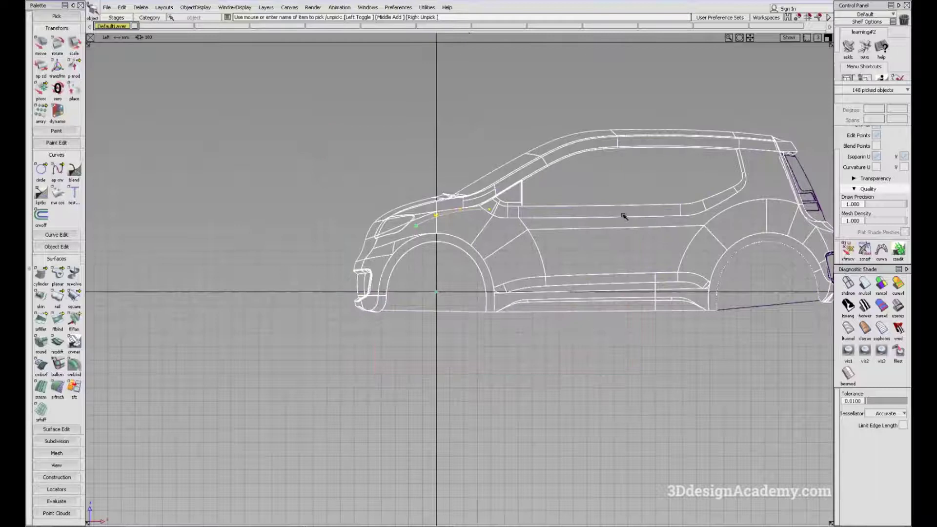
{"action": "left_click_drag", "start_coordinate": [403, 202], "coordinate": [403, 180], "text": "ctrl+shift"}
- Set picking to curves, pick only the fender curve with a selection window, then clear it and return to object picking
{"action": "left_click", "coordinate": [399, 138], "text": "ctrl+shift"}
{"action": "left_click_drag", "start_coordinate": [399, 137], "coordinate": [427, 147], "text": "ctrl+shift"}
{"action": "left_click_drag", "start_coordinate": [395, 185], "coordinate": [491, 248]}
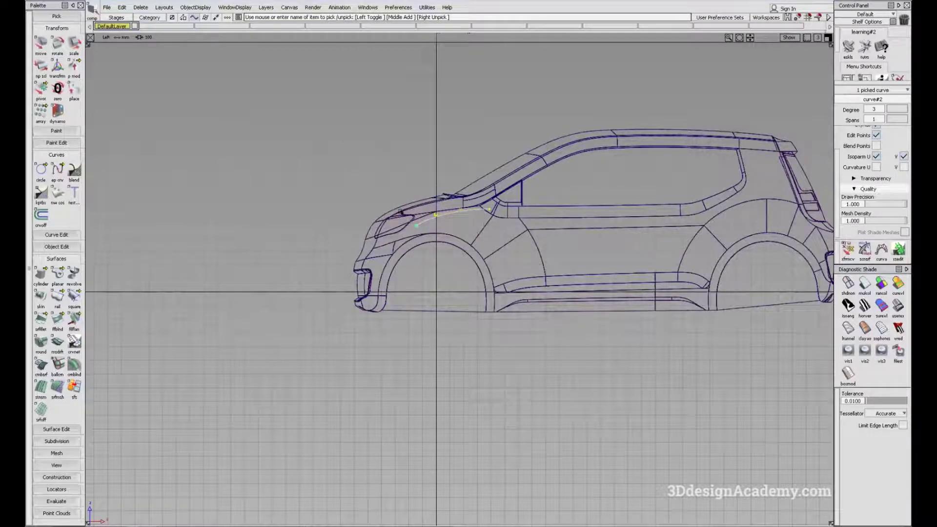
{"action": "left_click", "coordinate": [417, 131]}
{"action": "left_click_drag", "start_coordinate": [412, 121], "coordinate": [411, 138], "text": "ctrl+shift"}
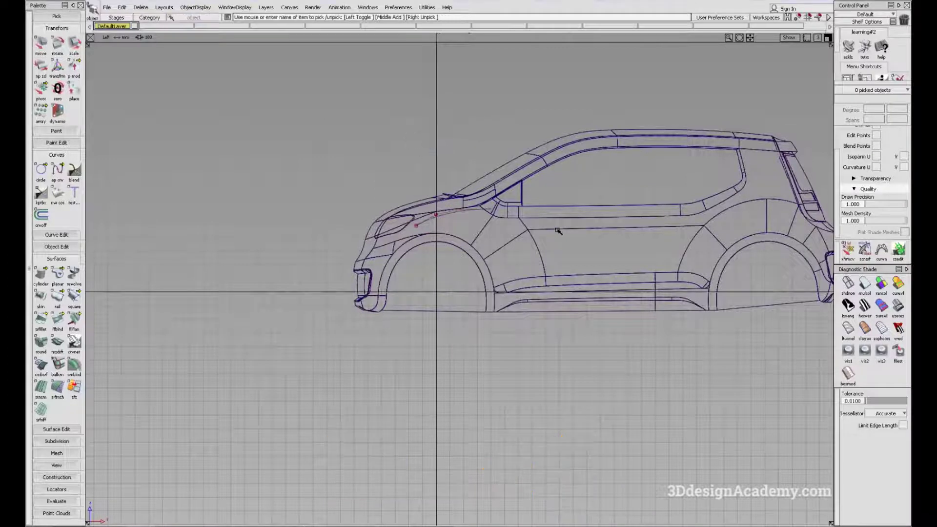
- Return to the perspective view and apply the multi-color diagnostic shading to the car
{"action": "key", "text": "F8"}
{"action": "left_click_drag", "start_coordinate": [552, 309], "coordinate": [507, 263], "text": "alt+shift"}
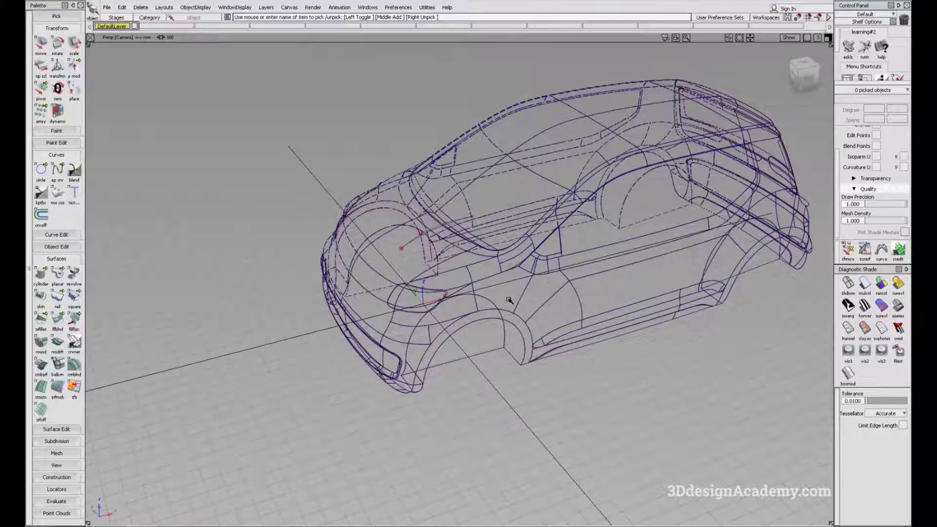
{"action": "mouse_move", "coordinate": [502, 292]}
{"action": "left_mouse_down", "text": "alt+shift"}
{"action": "mouse_move", "coordinate": [468, 283]}
{"action": "mouse_move", "coordinate": [487, 277]}
{"action": "mouse_move", "coordinate": [506, 285]}
{"action": "left_mouse_up", "text": "alt+shift"}
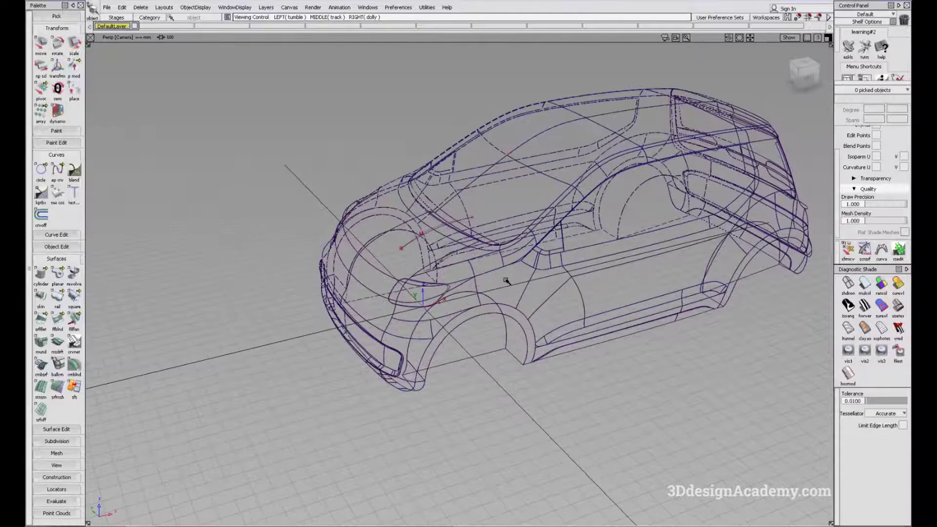
{"action": "left_click", "coordinate": [507, 281]}
{"action": "mouse_move", "coordinate": [491, 299]}
{"action": "left_mouse_down", "text": "alt+shift"}
{"action": "mouse_move", "coordinate": [559, 262]}
{"action": "mouse_move", "coordinate": [581, 309]}
{"action": "left_mouse_up", "text": "alt+shift"}
{"action": "left_click", "coordinate": [581, 309]}
{"action": "left_click", "coordinate": [865, 284]}
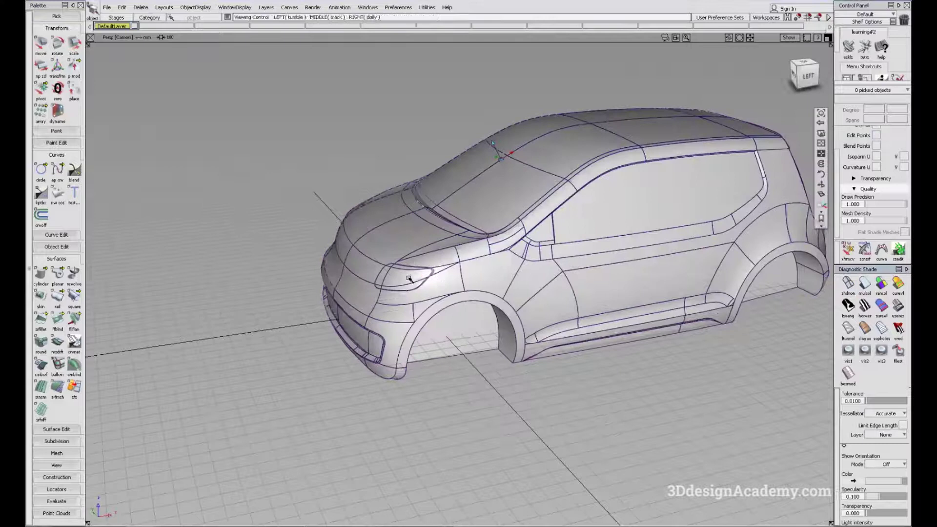
- Set picking to objects and pick the whole headlight group
{"action": "right_click_drag", "start_coordinate": [409, 278], "coordinate": [448, 281], "text": "alt+shift"}
{"action": "left_click_drag", "start_coordinate": [449, 281], "coordinate": [399, 262], "text": "alt+shift"}
{"action": "left_click_drag", "start_coordinate": [476, 282], "coordinate": [340, 187], "text": "alt+shift"}
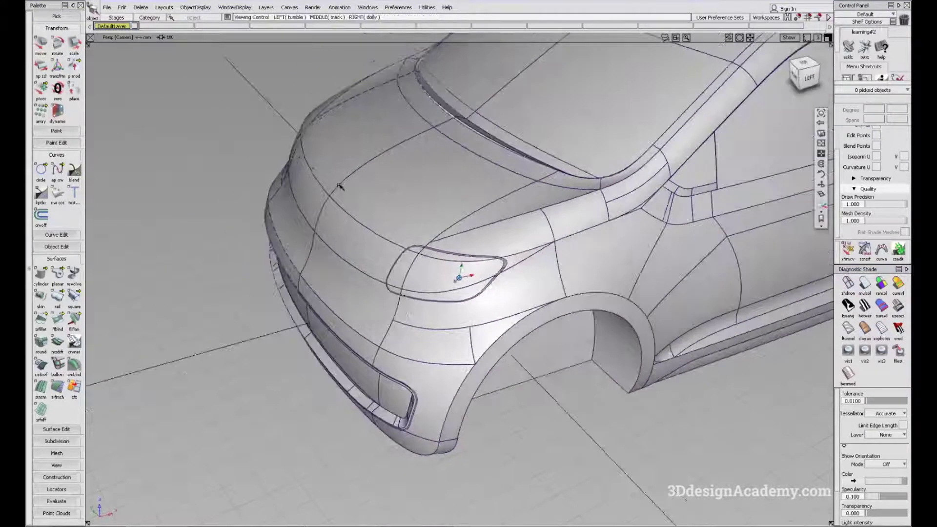
{"action": "left_click_drag", "start_coordinate": [232, 143], "coordinate": [254, 191], "text": "ctrl+shift"}
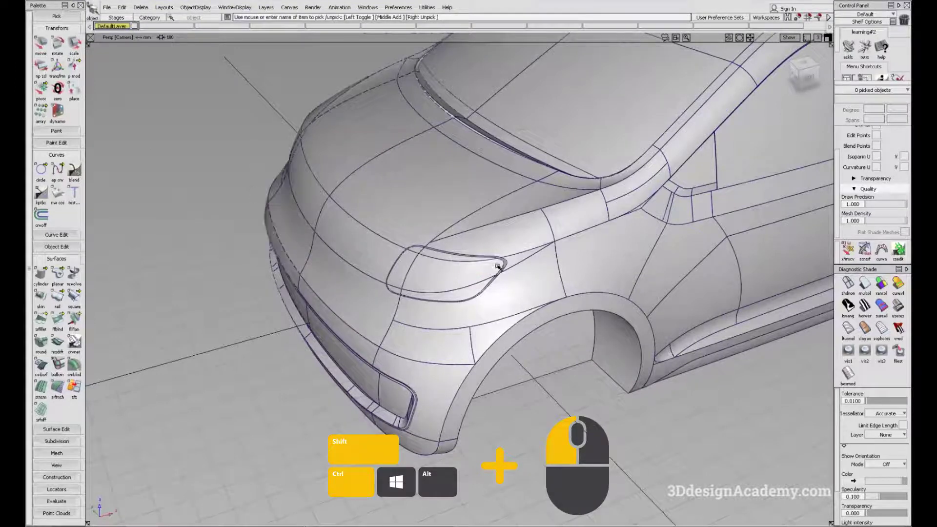
{"action": "left_click", "coordinate": [452, 271]}
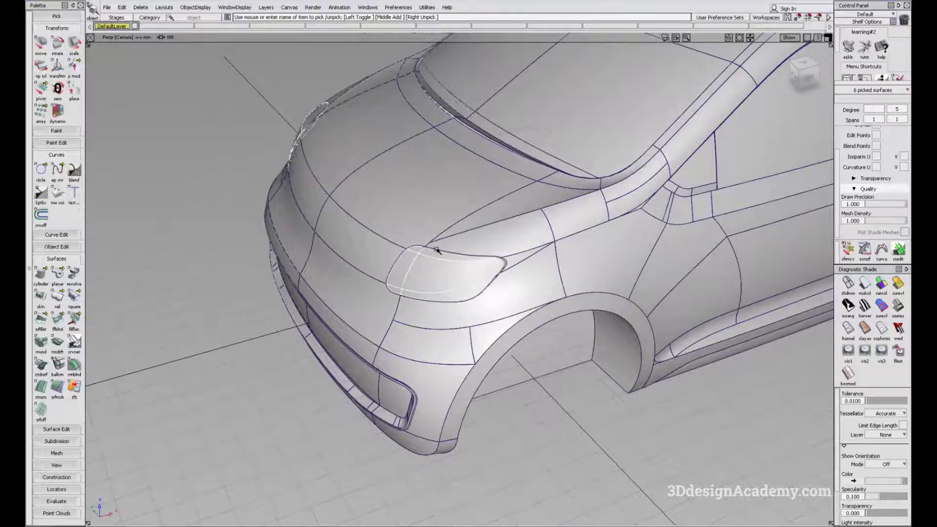
- Clear the headlight pick and pick the grouped body panels
{"action": "left_click_drag", "start_coordinate": [543, 262], "coordinate": [581, 353], "text": "alt+shift"}
{"action": "mouse_move", "coordinate": [519, 352]}
{"action": "left_mouse_down", "text": "alt+shift"}
{"action": "mouse_move", "coordinate": [548, 328]}
{"action": "mouse_move", "coordinate": [586, 385]}
{"action": "left_mouse_up", "text": "alt+shift"}
{"action": "mouse_move", "coordinate": [585, 384]}
{"action": "left_mouse_down", "text": "ctrl+shift"}
{"action": "mouse_move", "coordinate": [568, 265]}
{"action": "mouse_move", "coordinate": [543, 268]}
{"action": "mouse_move", "coordinate": [602, 211]}
{"action": "left_mouse_up", "text": "ctrl+shift"}
{"action": "left_click", "coordinate": [604, 264]}
{"action": "left_click_drag", "start_coordinate": [472, 286], "coordinate": [483, 217], "text": "alt+shift"}
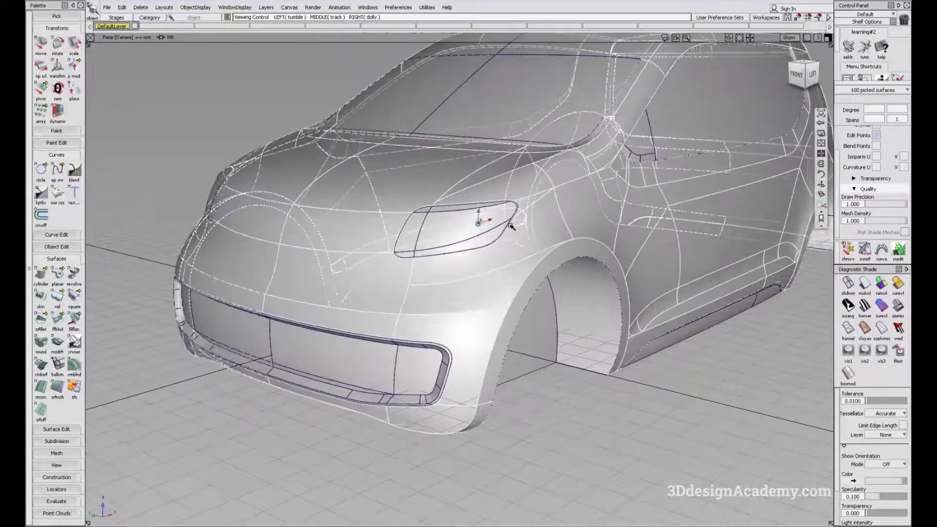
- Clear the body pick, pick the front grille group, and clear the pick again
{"action": "left_click_drag", "start_coordinate": [371, 413], "coordinate": [363, 326], "text": "ctrl+shift"}
{"action": "left_click", "coordinate": [330, 395]}
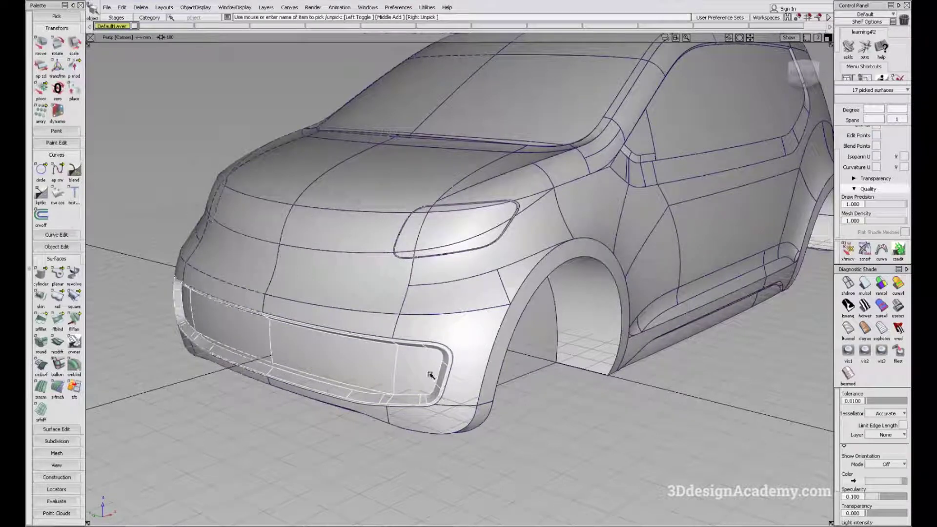
{"action": "right_click_drag", "start_coordinate": [357, 361], "coordinate": [498, 293], "text": "alt+shift"}
{"action": "left_click_drag", "start_coordinate": [496, 349], "coordinate": [482, 253], "text": "ctrl+shift"}
{"action": "middle_click_drag", "start_coordinate": [475, 248], "coordinate": [447, 270], "text": "alt+shift"}
{"action": "left_click_drag", "start_coordinate": [447, 271], "coordinate": [328, 229], "text": "alt+shift"}
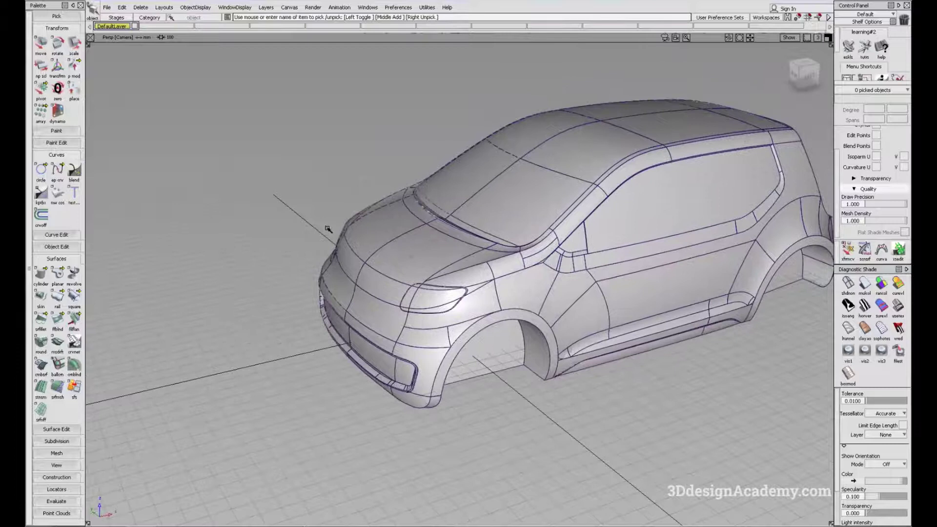
- Set picking to surfaces, pick the single headlight lens surface and unpick it
{"action": "left_click", "coordinate": [341, 181], "text": "ctrl+shift"}
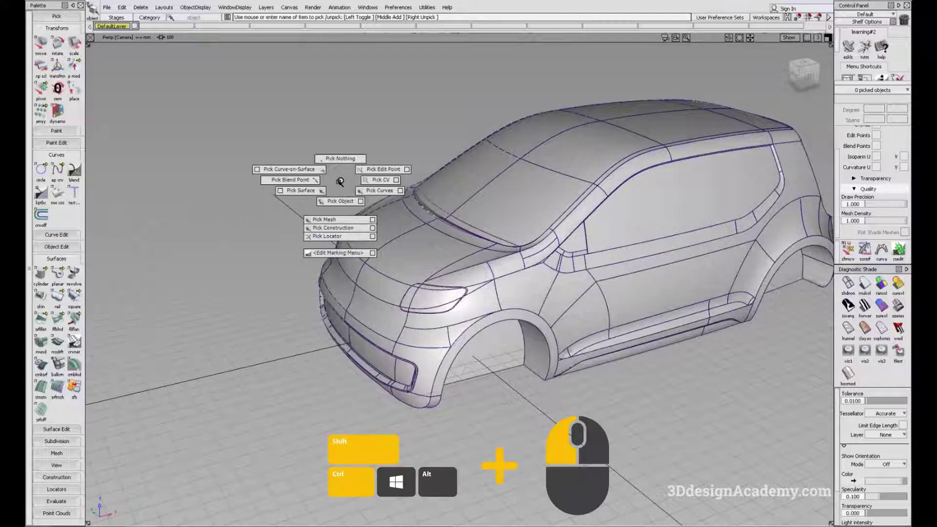
{"action": "left_click_drag", "start_coordinate": [340, 182], "coordinate": [313, 193], "text": "ctrl+shift"}
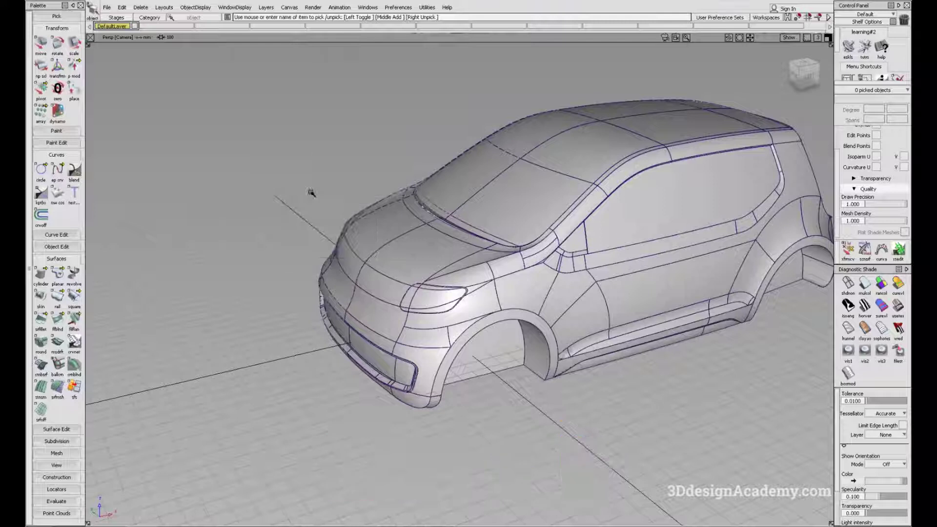
{"action": "right_click_drag", "start_coordinate": [417, 297], "coordinate": [445, 287], "text": "alt+shift"}
{"action": "left_click_drag", "start_coordinate": [445, 287], "coordinate": [405, 297], "text": "alt+shift"}
{"action": "right_click_drag", "start_coordinate": [405, 296], "coordinate": [415, 298], "text": "alt+shift"}
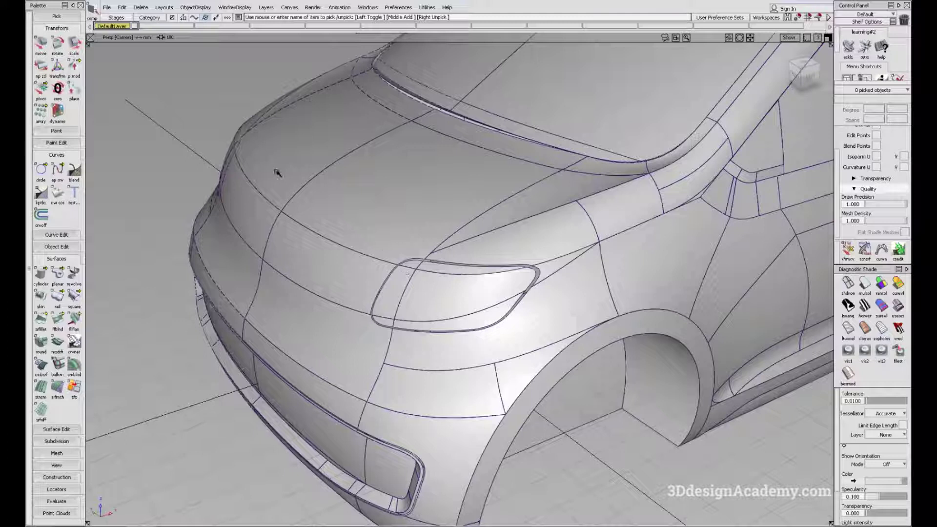
{"action": "left_click_drag", "start_coordinate": [234, 159], "coordinate": [226, 170], "text": "ctrl+shift"}
{"action": "left_click", "coordinate": [444, 289]}
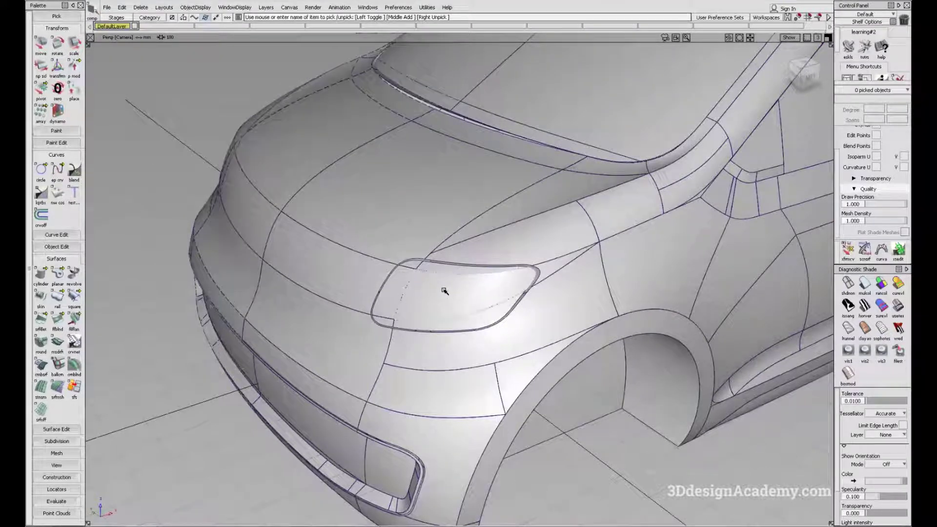
{"action": "left_click", "coordinate": [419, 282]}
{"action": "middle_click_drag", "start_coordinate": [422, 284], "coordinate": [499, 323], "text": "alt+shift"}
- Try out the Pick Curve-on-Surface mode around the headlight
{"action": "left_click_drag", "start_coordinate": [257, 183], "coordinate": [258, 184], "text": "ctrl+shift"}
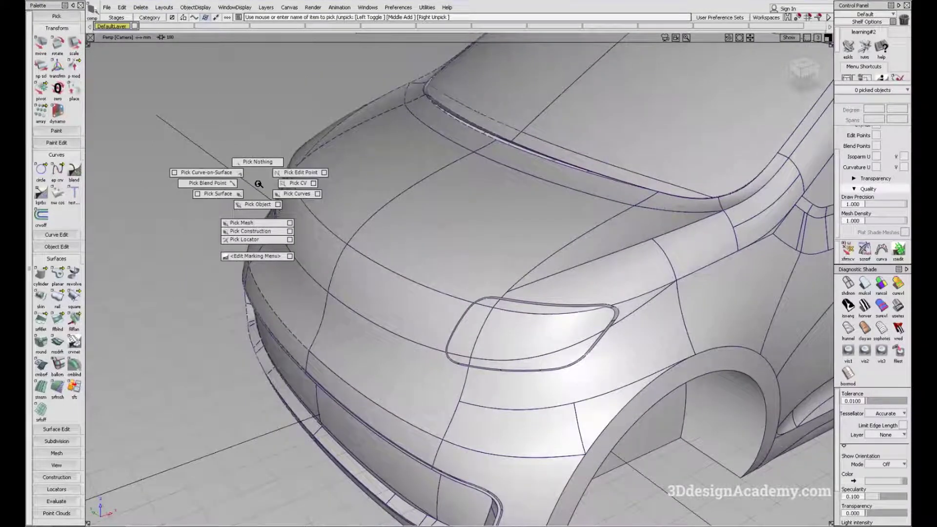
{"action": "left_click", "coordinate": [269, 172], "text": "ctrl+shift"}
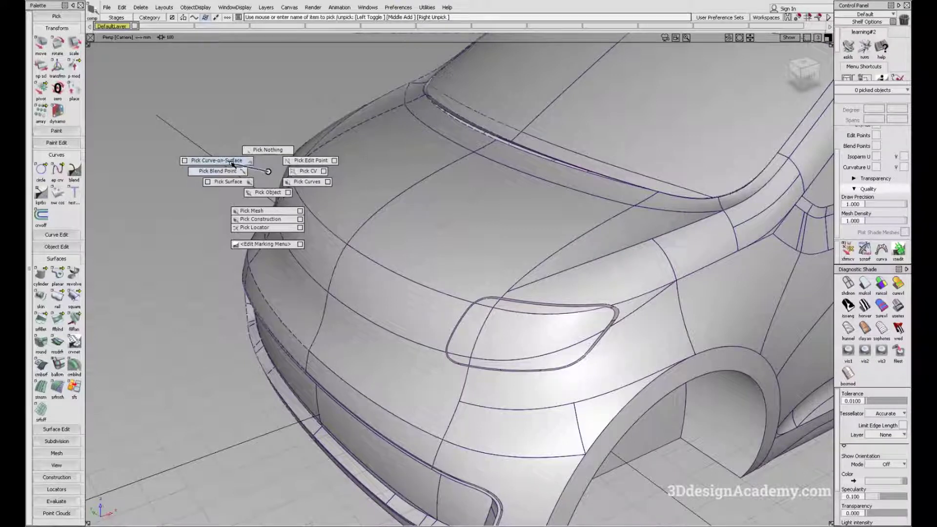
{"action": "left_click_drag", "start_coordinate": [585, 220], "coordinate": [521, 191], "text": "alt+shift"}
{"action": "left_click_drag", "start_coordinate": [536, 290], "coordinate": [475, 221], "text": "ctrl+shift"}
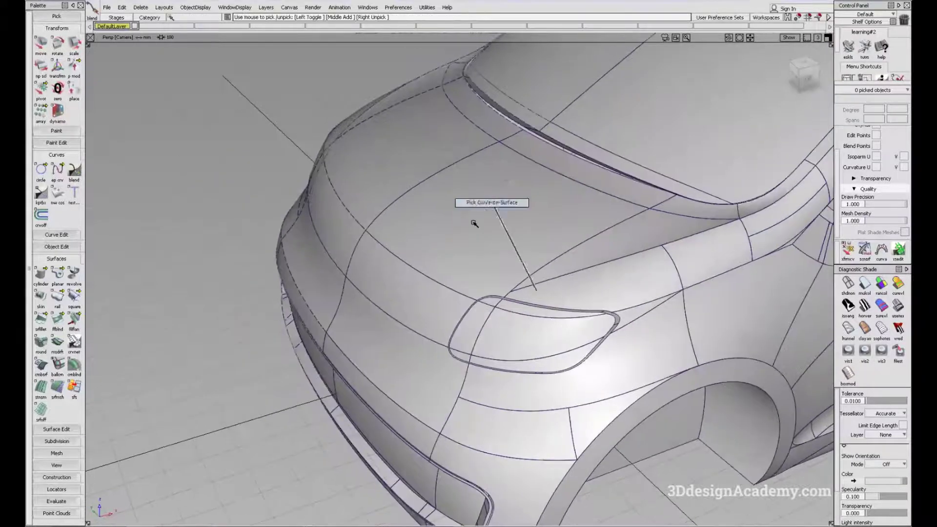
{"action": "left_click_drag", "start_coordinate": [447, 260], "coordinate": [541, 291], "text": "alt+shift"}
{"action": "middle_click_drag", "start_coordinate": [550, 307], "coordinate": [512, 278], "text": "alt+shift"}
{"action": "left_click_drag", "start_coordinate": [512, 278], "coordinate": [556, 239], "text": "alt+shift"}
{"action": "mouse_move", "coordinate": [555, 235]}
{"action": "left_mouse_down", "text": "ctrl+shift"}
{"action": "mouse_move", "coordinate": [461, 313]}
{"action": "mouse_move", "coordinate": [457, 278]}
{"action": "mouse_move", "coordinate": [421, 336]}
{"action": "mouse_move", "coordinate": [303, 200]}
{"action": "left_mouse_up", "text": "ctrl+shift"}
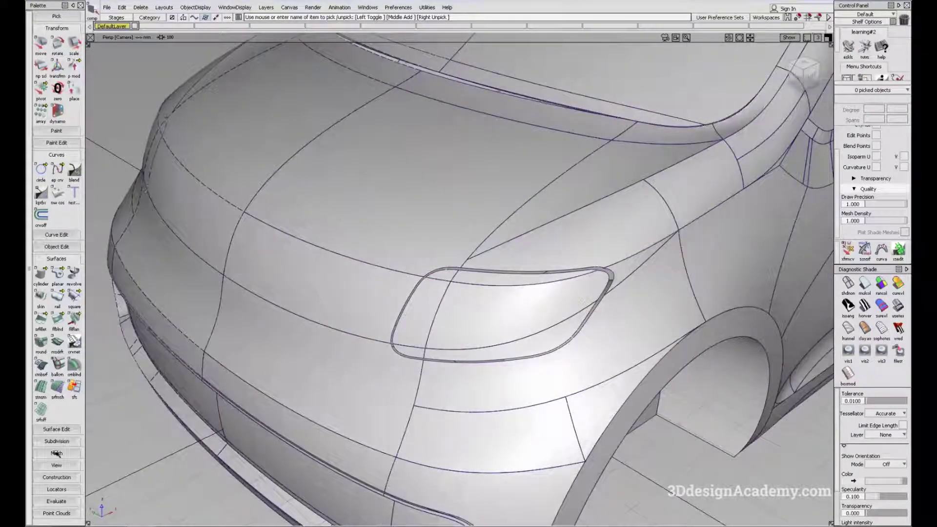
- Untrim the surface at the headlight's rear corner and inspect its exposed shape and curves-on-surface
{"action": "left_click", "coordinate": [67, 430]}
{"action": "left_click_drag", "start_coordinate": [59, 431], "coordinate": [93, 433]}
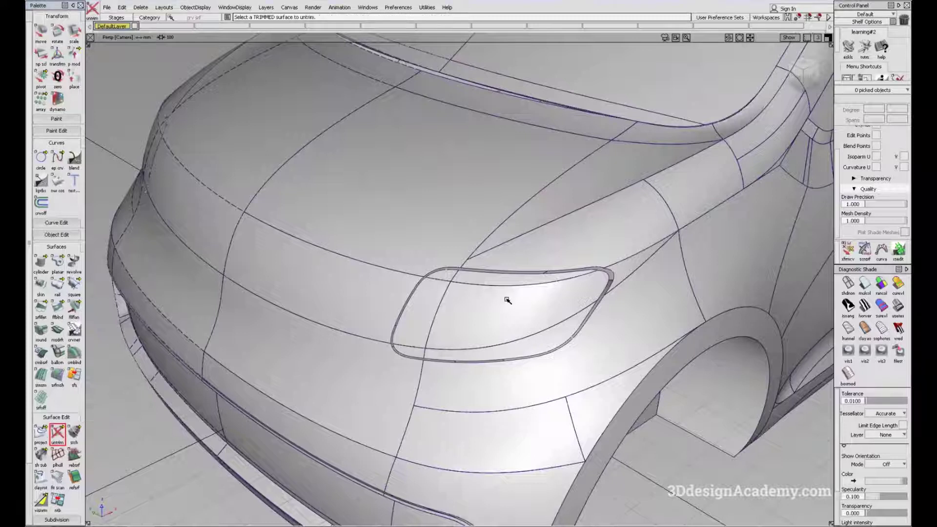
{"action": "left_click", "coordinate": [510, 301]}
{"action": "middle_click_drag", "start_coordinate": [572, 300], "coordinate": [501, 322], "text": "alt+shift"}
{"action": "right_click_drag", "start_coordinate": [536, 290], "coordinate": [450, 305], "text": "alt+shift"}
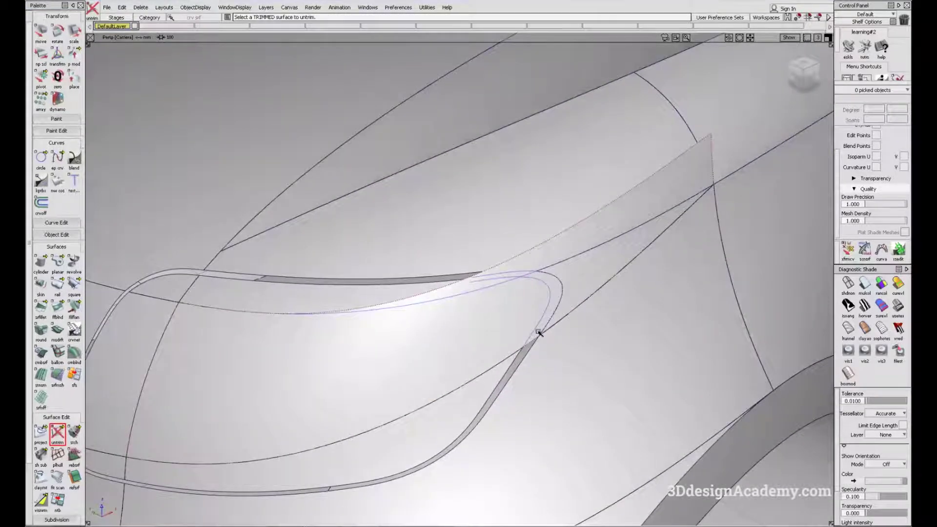
{"action": "middle_click_drag", "start_coordinate": [575, 297], "coordinate": [508, 294], "text": "alt+shift"}
{"action": "left_click_drag", "start_coordinate": [508, 294], "coordinate": [460, 311], "text": "alt+shift"}
{"action": "right_click_drag", "start_coordinate": [460, 311], "coordinate": [464, 310], "text": "alt+shift"}
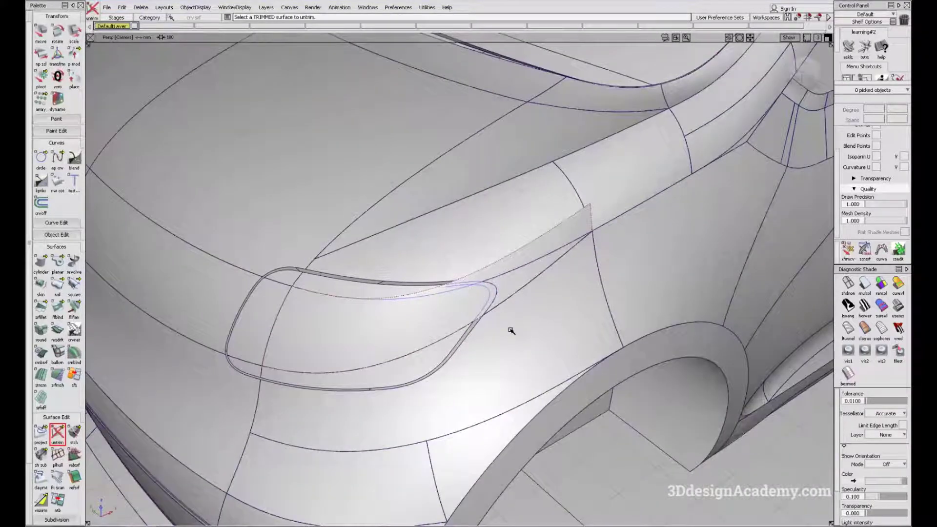
{"action": "right_click_drag", "start_coordinate": [480, 291], "coordinate": [502, 292], "text": "alt+shift"}
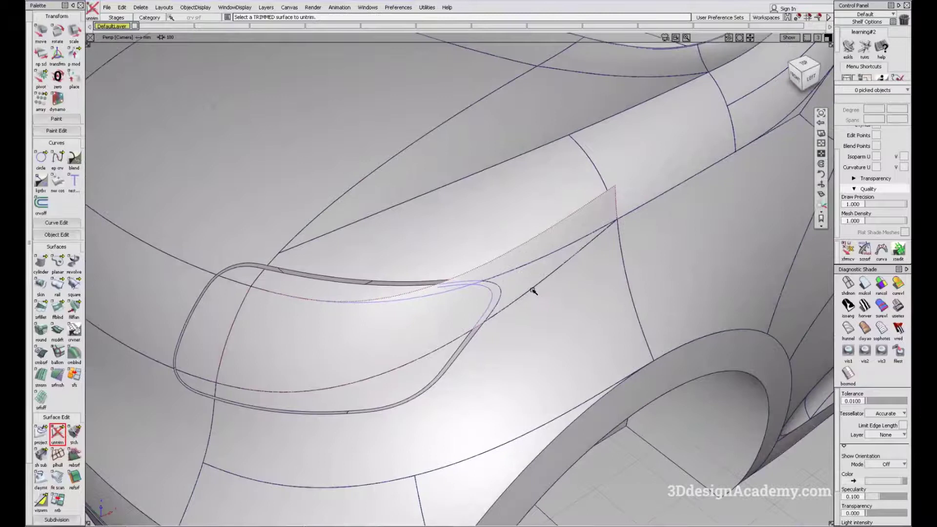
- Set picking to objects and pick the headlight group
{"action": "left_click", "coordinate": [366, 233], "text": "ctrl+shift"}
{"action": "mouse_move", "coordinate": [383, 242]}
{"action": "left_mouse_down", "text": "ctrl+shift"}
{"action": "mouse_move", "coordinate": [391, 241]}
{"action": "mouse_move", "coordinate": [383, 231]}
{"action": "mouse_move", "coordinate": [386, 252]}
{"action": "left_mouse_up", "text": "ctrl+shift"}
{"action": "left_click", "coordinate": [445, 323]}
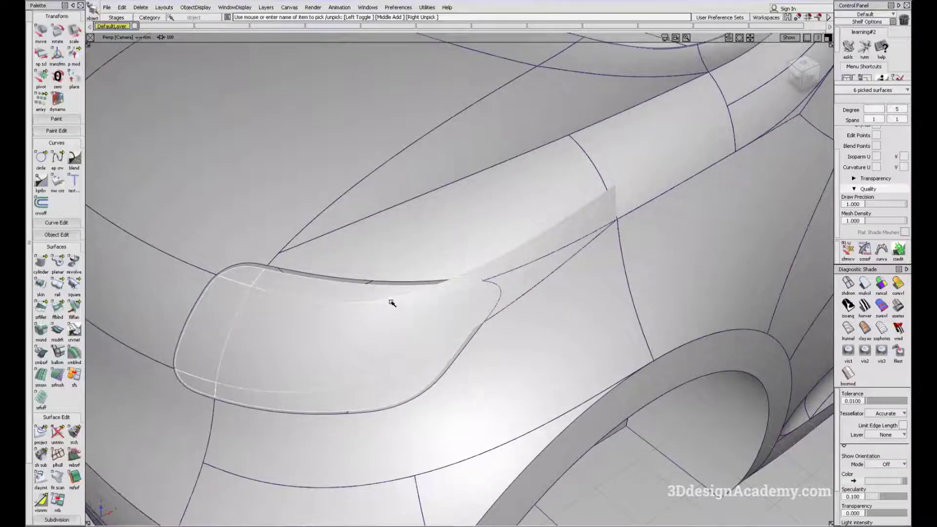
{"action": "middle_click_drag", "start_coordinate": [391, 302], "coordinate": [410, 293], "text": "alt+shift"}
- Use Pick Curve-on-Surface to select the curves around the headlight's rear corner on the untrimmed surface
{"action": "left_click_drag", "start_coordinate": [444, 335], "coordinate": [411, 224], "text": "ctrl+shift"}
{"action": "left_click_drag", "start_coordinate": [317, 216], "coordinate": [557, 346]}
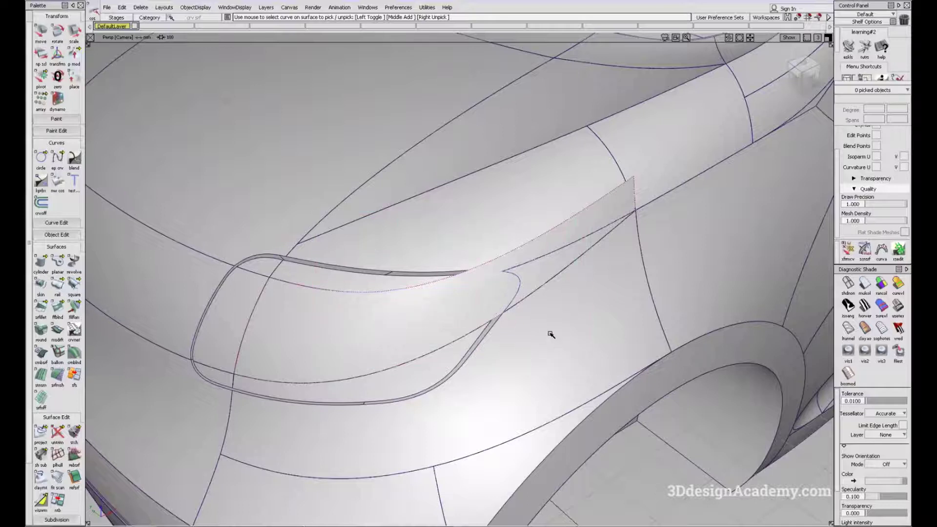
{"action": "right_click_drag", "start_coordinate": [493, 276], "coordinate": [540, 265], "text": "alt+shift"}
{"action": "left_click", "coordinate": [484, 308]}
{"action": "left_click_drag", "start_coordinate": [482, 312], "coordinate": [446, 299], "text": "ctrl+shift"}
{"action": "left_click", "coordinate": [431, 293]}
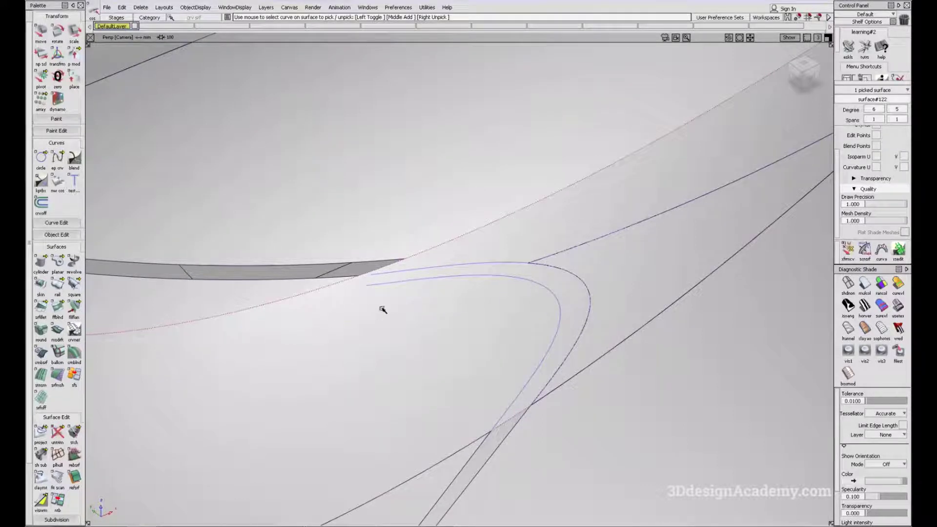
{"action": "right_click_drag", "start_coordinate": [525, 277], "coordinate": [407, 306], "text": "alt+shift"}
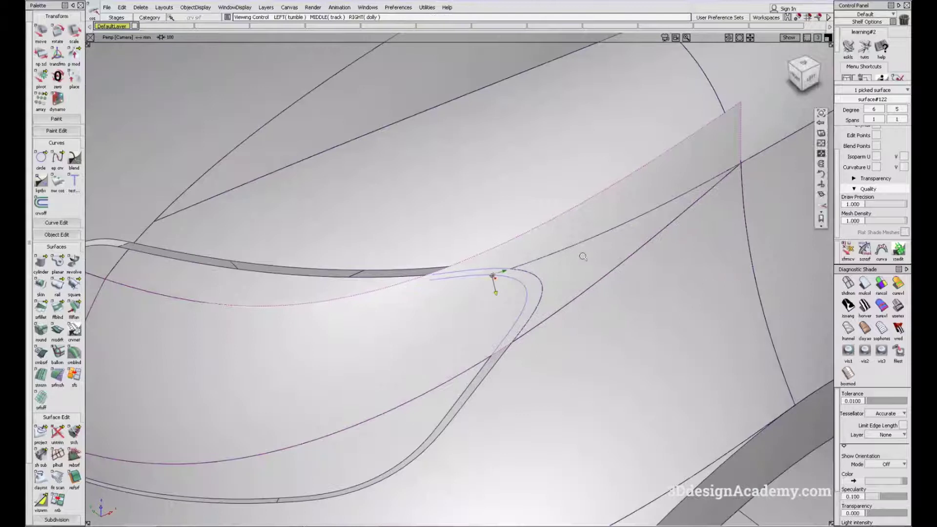
{"action": "right_click_drag", "start_coordinate": [583, 257], "coordinate": [458, 312], "text": "alt+shift"}
- Trim the surface at the headlight's rear corner back to its curves-on-surface, and leave the Trim tool
{"action": "left_click_drag", "start_coordinate": [58, 434], "coordinate": [76, 432]}
{"action": "left_click", "coordinate": [436, 326]}
{"action": "left_click_drag", "start_coordinate": [515, 298], "coordinate": [481, 286], "text": "alt+shift"}
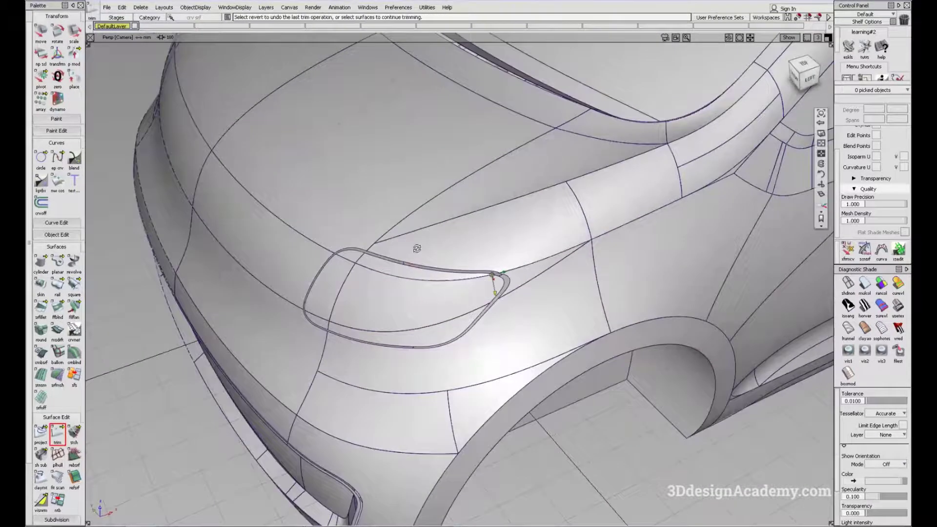
{"action": "middle_click_drag", "start_coordinate": [418, 249], "coordinate": [619, 254], "text": "alt+shift"}
{"action": "right_click_drag", "start_coordinate": [619, 253], "coordinate": [347, 309], "text": "alt+shift"}
{"action": "right_click_drag", "start_coordinate": [480, 313], "coordinate": [384, 265], "text": "alt+shift"}
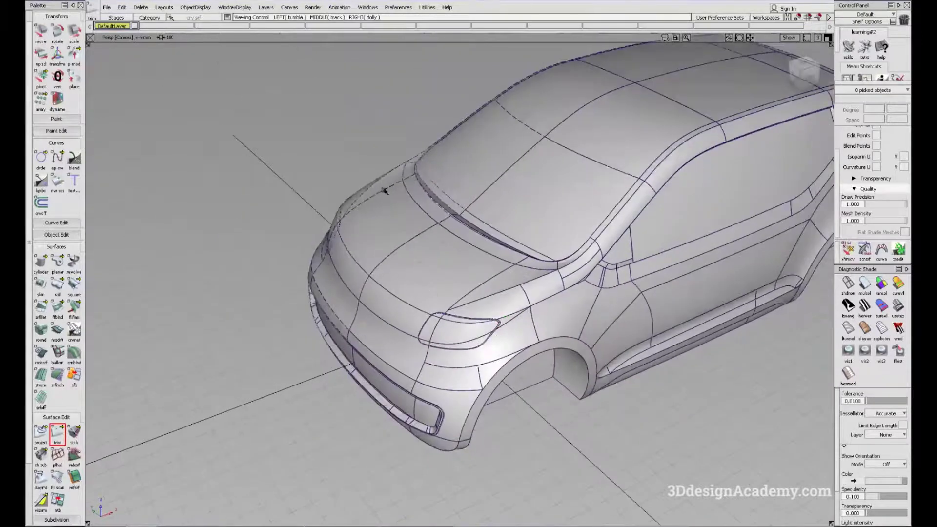
{"action": "key", "text": "Escape"}
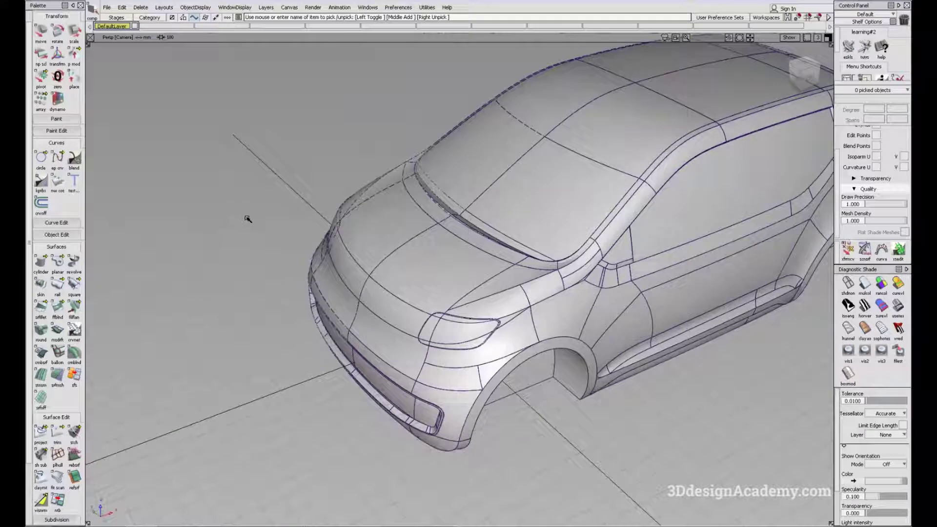
- Bring up the transform marking menu, pick the headlight group as an object, and shift it slightly with Move
{"action": "mouse_move", "coordinate": [248, 219]}
{"action": "middle_mouse_down", "text": "ctrl+shift"}
{"action": "mouse_move", "coordinate": [229, 221]}
{"action": "mouse_move", "coordinate": [251, 201]}
{"action": "mouse_move", "coordinate": [268, 230]}
{"action": "mouse_move", "coordinate": [204, 223]}
{"action": "mouse_move", "coordinate": [252, 203]}
{"action": "middle_mouse_up", "text": "ctrl+shift"}
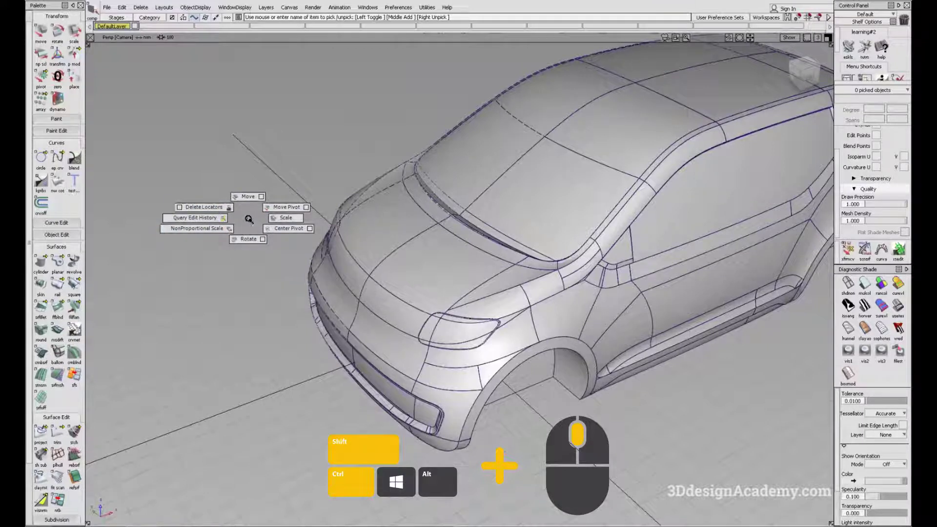
{"action": "middle_click_drag", "start_coordinate": [249, 219], "coordinate": [254, 220], "text": "ctrl+shift"}
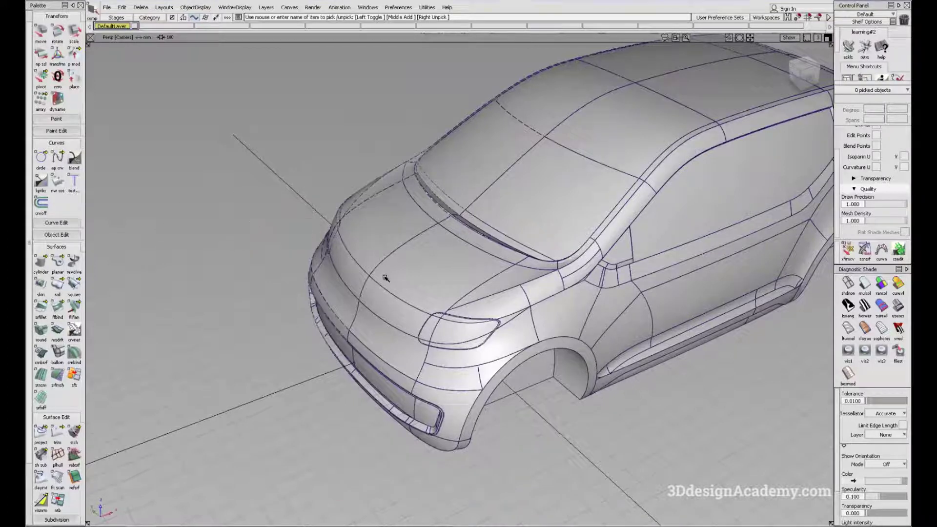
{"action": "left_click_drag", "start_coordinate": [314, 178], "coordinate": [314, 197], "text": "ctrl+shift"}
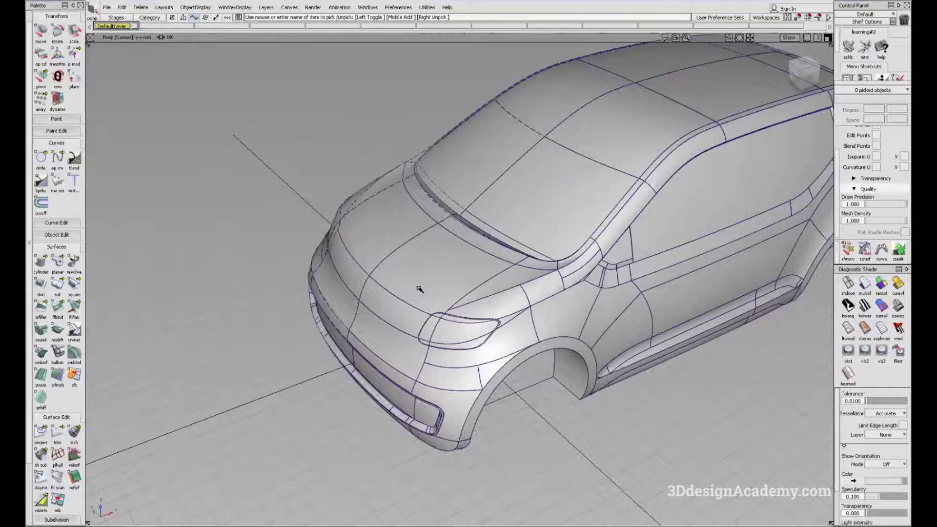
{"action": "left_click", "coordinate": [457, 330]}
{"action": "middle_click_drag", "start_coordinate": [450, 340], "coordinate": [432, 312], "text": "alt+shift"}
{"action": "mouse_move", "coordinate": [437, 293]}
{"action": "right_mouse_down", "text": "alt+shift"}
{"action": "mouse_move", "coordinate": [446, 293]}
{"action": "mouse_move", "coordinate": [428, 294]}
{"action": "right_mouse_up", "text": "alt+shift"}
{"action": "middle_click", "coordinate": [211, 298], "text": "ctrl+shift"}
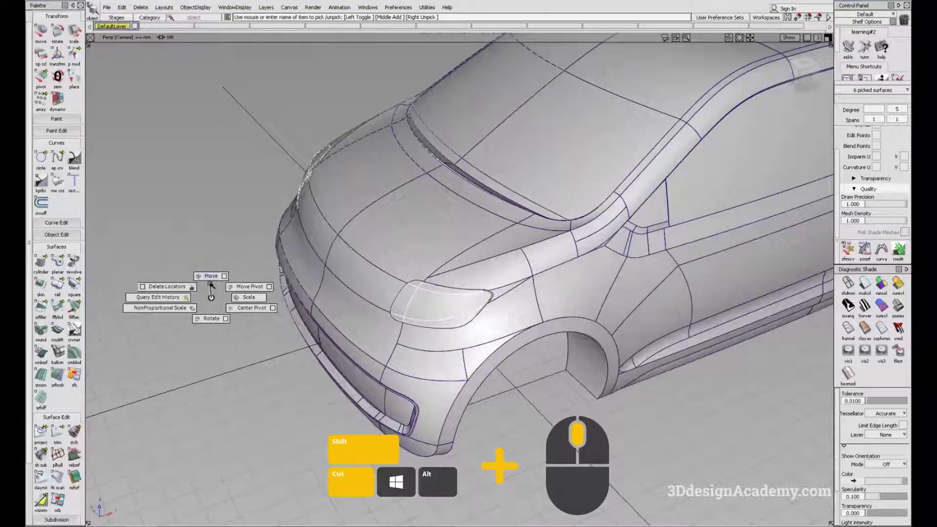
{"action": "middle_click_drag", "start_coordinate": [210, 279], "coordinate": [211, 276], "text": "ctrl+shift"}
{"action": "left_click_drag", "start_coordinate": [266, 318], "coordinate": [250, 306]}
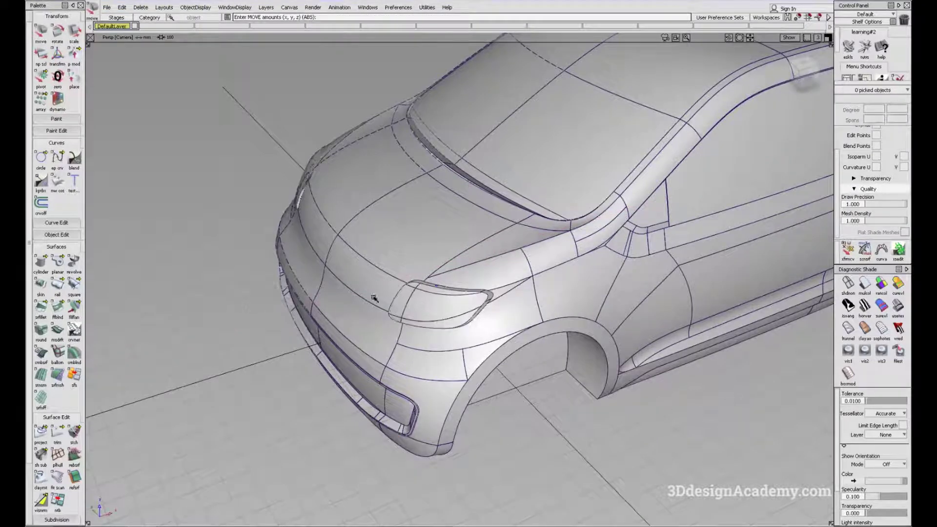
- Review the transform marking menu and examine the shifted headlight group and the gap around it from several angles
{"action": "middle_click_drag", "start_coordinate": [271, 288], "coordinate": [271, 288], "text": "ctrl+shift"}
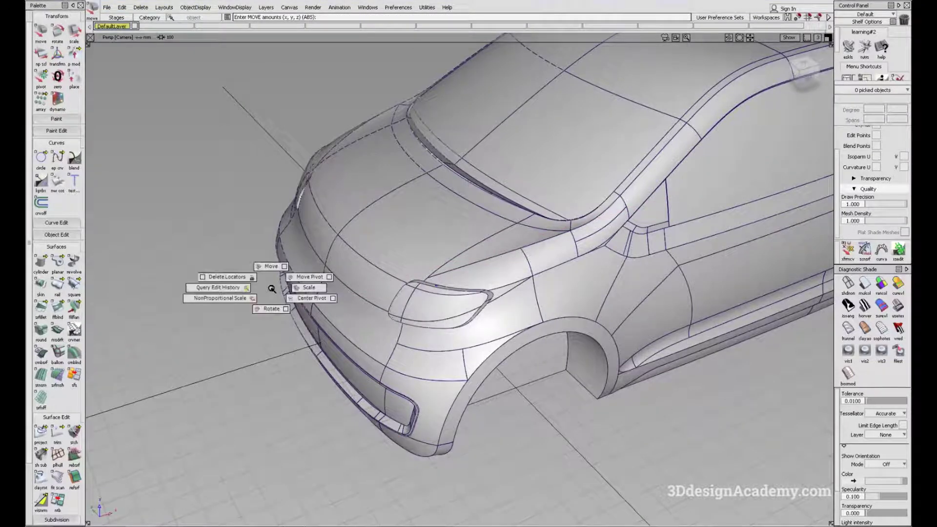
{"action": "left_click_drag", "start_coordinate": [470, 305], "coordinate": [396, 371], "text": "alt+shift"}
{"action": "right_click_drag", "start_coordinate": [396, 370], "coordinate": [419, 361], "text": "alt+shift"}
{"action": "left_click_drag", "start_coordinate": [419, 361], "coordinate": [378, 317], "text": "alt+shift"}
{"action": "right_click_drag", "start_coordinate": [378, 318], "coordinate": [461, 258], "text": "alt+shift"}
{"action": "middle_click_drag", "start_coordinate": [461, 258], "coordinate": [441, 268], "text": "alt+shift"}
{"action": "left_click_drag", "start_coordinate": [441, 268], "coordinate": [438, 272], "text": "alt+shift"}
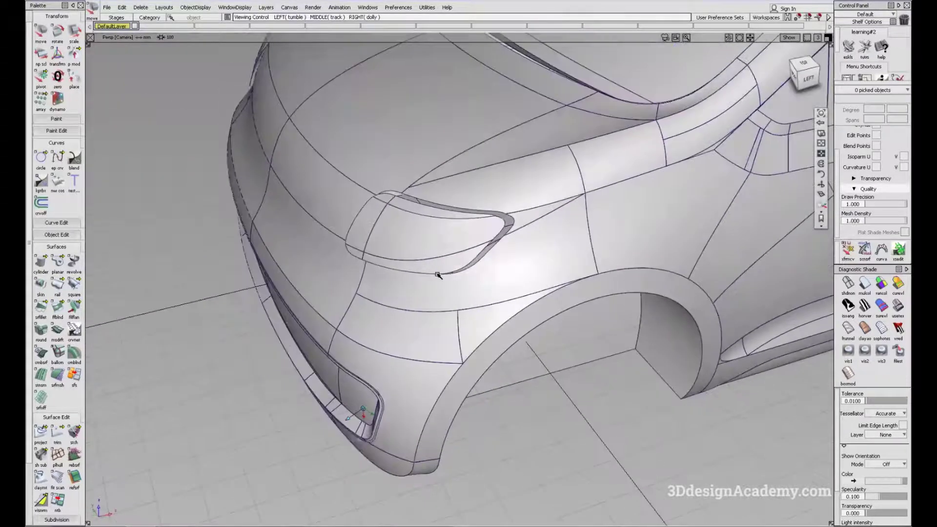
{"action": "middle_click_drag", "start_coordinate": [438, 273], "coordinate": [458, 272], "text": "alt+shift"}
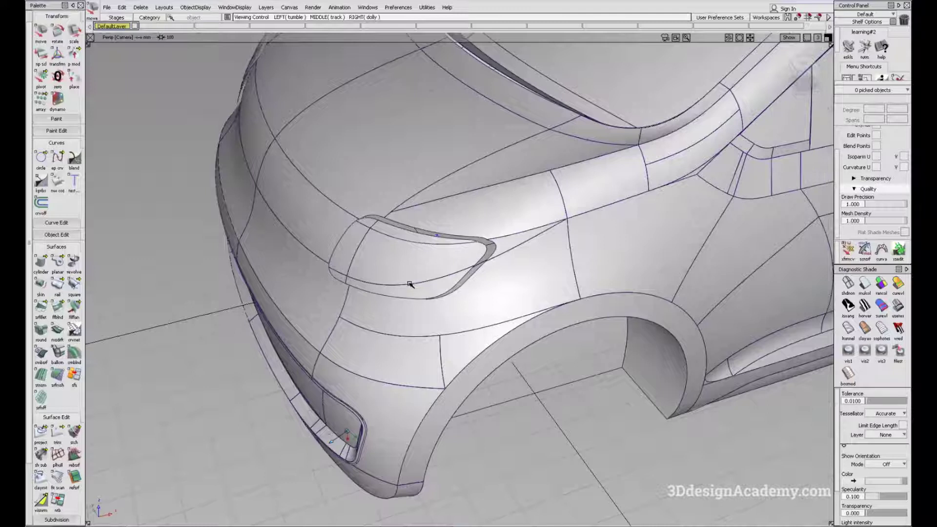
{"action": "left_click_drag", "start_coordinate": [425, 282], "coordinate": [386, 282], "text": "alt+shift"}
{"action": "left_click_drag", "start_coordinate": [338, 321], "coordinate": [277, 190], "text": "ctrl+shift"}
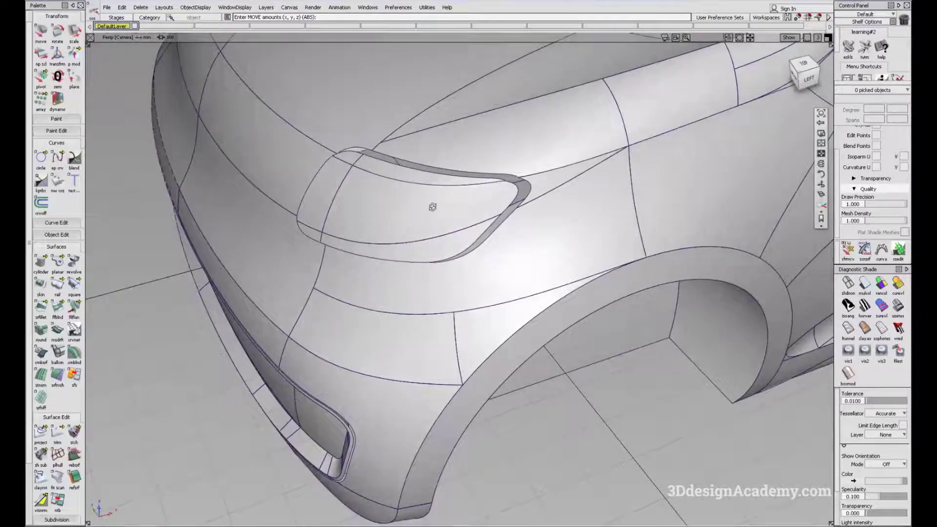
{"action": "left_click_drag", "start_coordinate": [430, 208], "coordinate": [161, 190], "text": "alt+shift"}
{"action": "left_click_drag", "start_coordinate": [305, 219], "coordinate": [327, 218], "text": "alt+shift"}
- Create a sphere in front of the wheel arch and pick it as an object
{"action": "left_click_drag", "start_coordinate": [42, 262], "coordinate": [60, 268]}
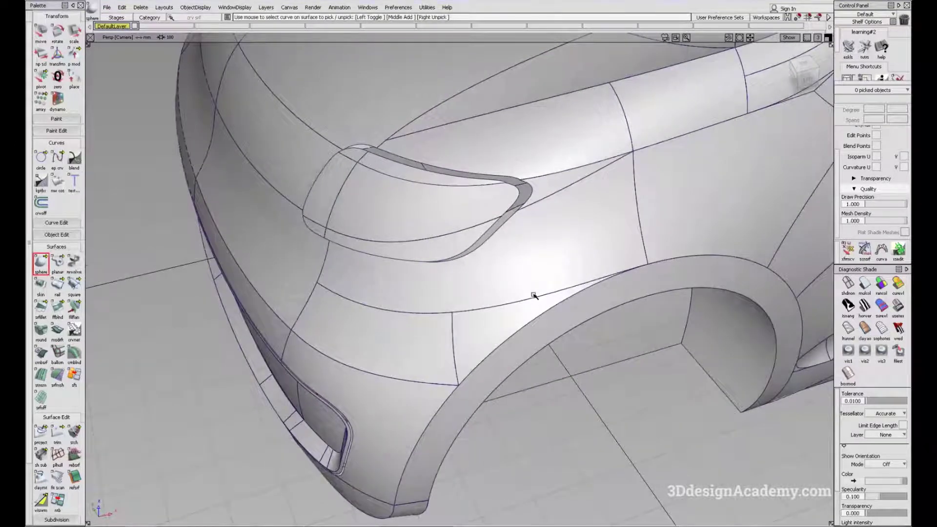
{"action": "left_click", "coordinate": [596, 343]}
{"action": "left_click_drag", "start_coordinate": [589, 410], "coordinate": [610, 299], "text": "alt+shift"}
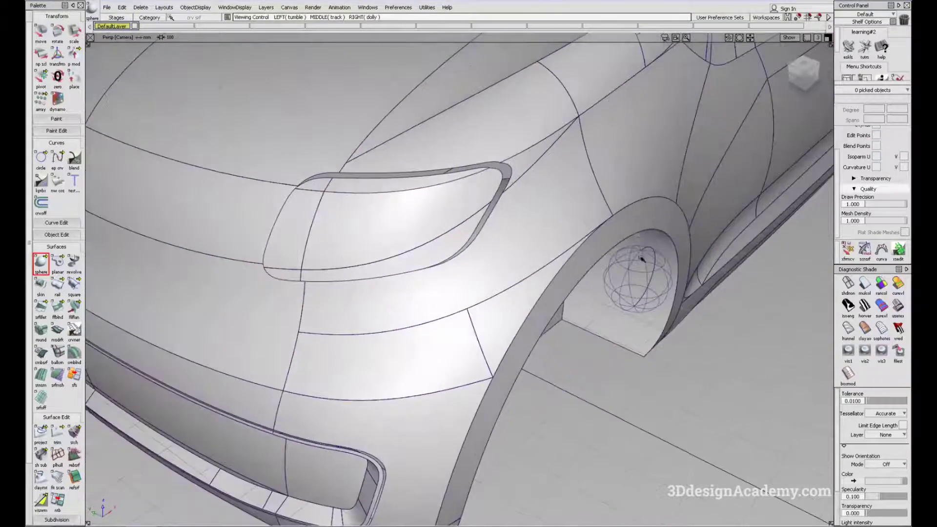
{"action": "left_click_drag", "start_coordinate": [639, 270], "coordinate": [519, 285], "text": "alt+shift"}
{"action": "left_click_drag", "start_coordinate": [625, 321], "coordinate": [617, 335], "text": "ctrl+shift"}
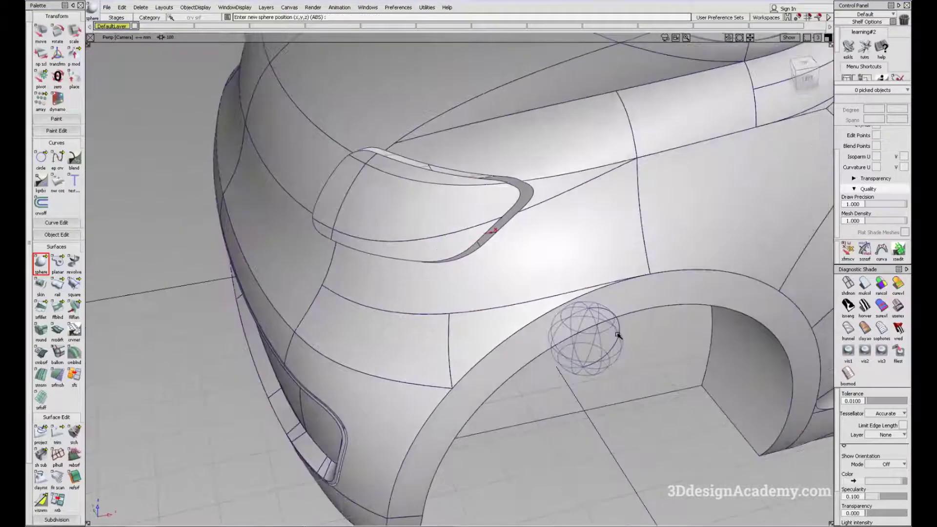
{"action": "left_click", "coordinate": [619, 337]}
- Reposition the sphere's pivot with the Move Pivot tool
{"action": "middle_click", "coordinate": [536, 361], "text": "ctrl+shift"}
{"action": "middle_click_drag", "start_coordinate": [554, 355], "coordinate": [565, 351], "text": "ctrl+shift"}
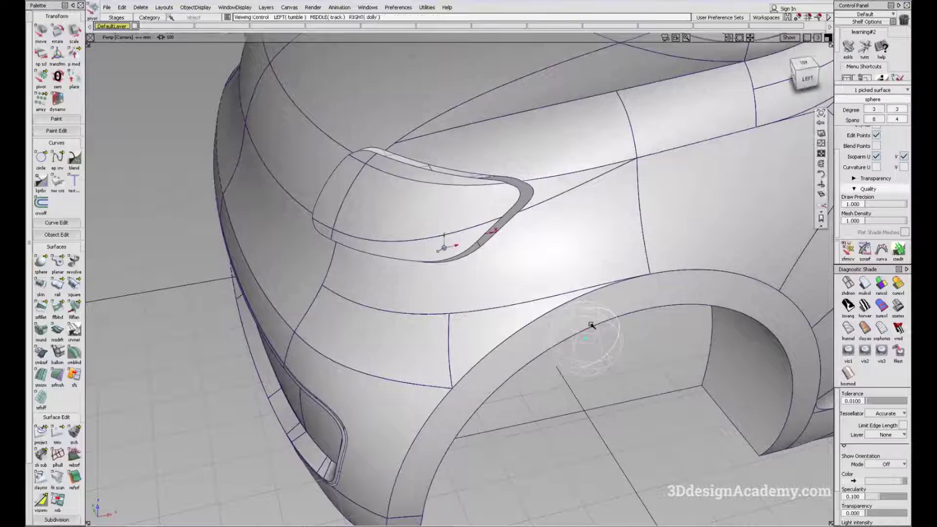
{"action": "left_click_drag", "start_coordinate": [595, 327], "coordinate": [590, 322], "text": "alt+shift"}
{"action": "right_click_drag", "start_coordinate": [590, 322], "coordinate": [584, 274], "text": "alt+shift"}
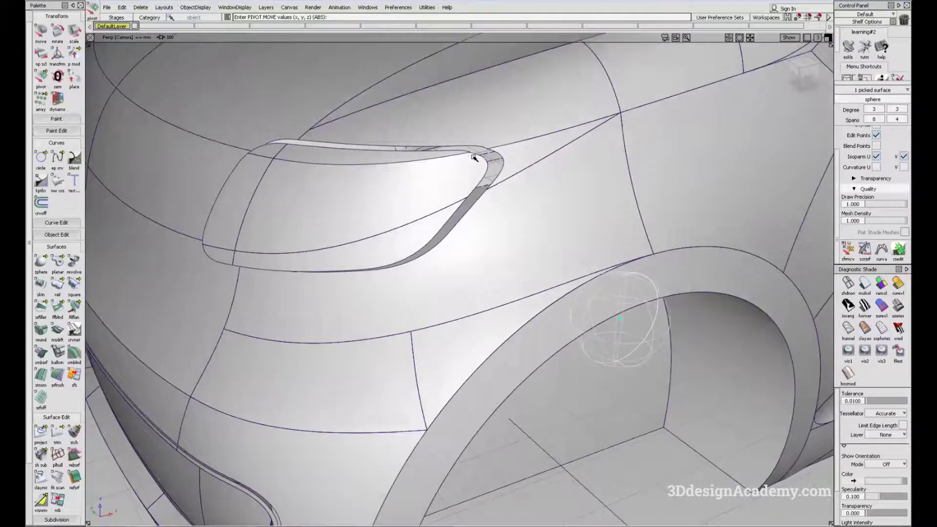
{"action": "left_click_drag", "start_coordinate": [468, 154], "coordinate": [469, 161], "text": "alt+shift"}
{"action": "left_click_drag", "start_coordinate": [513, 257], "coordinate": [472, 199], "text": "alt+shift"}
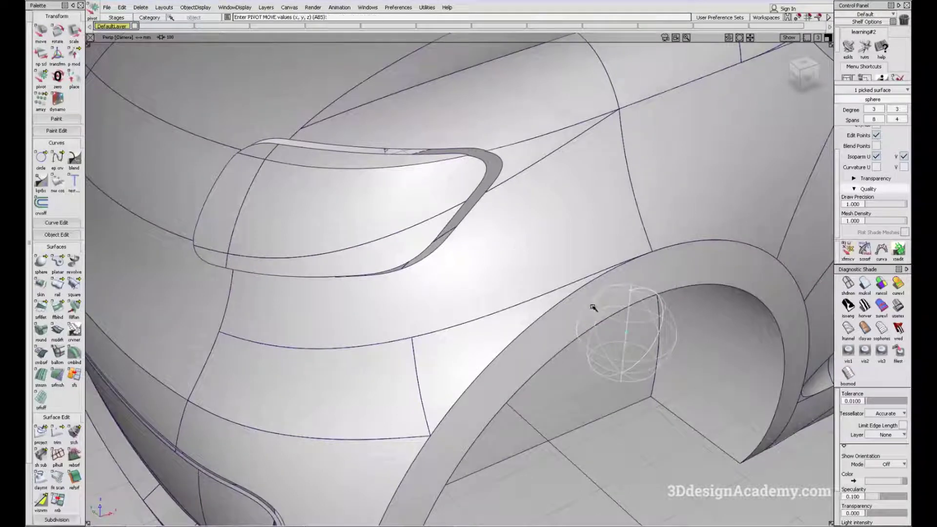
{"action": "left_click_drag", "start_coordinate": [624, 333], "coordinate": [574, 333], "text": "alt+shift"}
- Move the sphere to the rear corner of the headlight lens with the Move tool
{"action": "right_click_drag", "start_coordinate": [536, 372], "coordinate": [545, 370], "text": "ctrl+shift"}
{"action": "left_click_drag", "start_coordinate": [545, 370], "coordinate": [525, 300], "text": "ctrl+shift"}
{"action": "middle_click", "coordinate": [535, 334], "text": "ctrl+shift"}
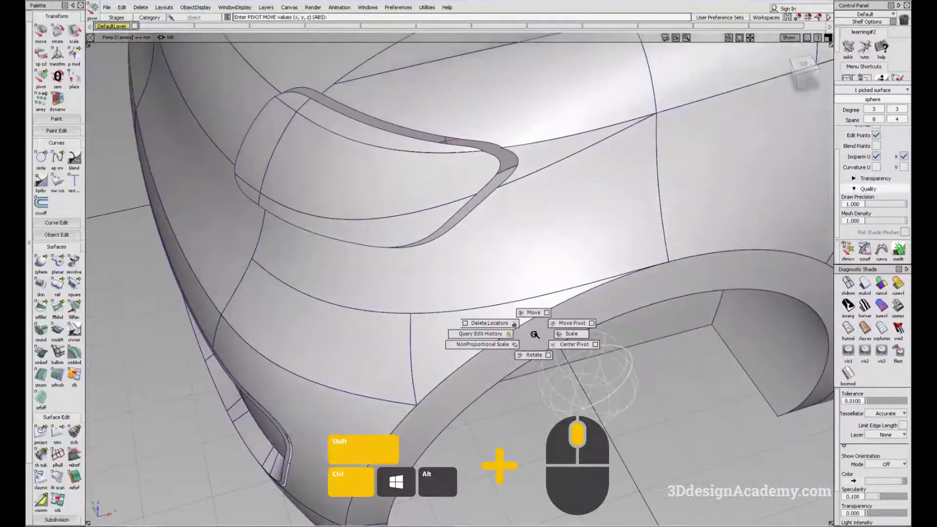
{"action": "middle_click_drag", "start_coordinate": [533, 318], "coordinate": [533, 313], "text": "ctrl+shift"}
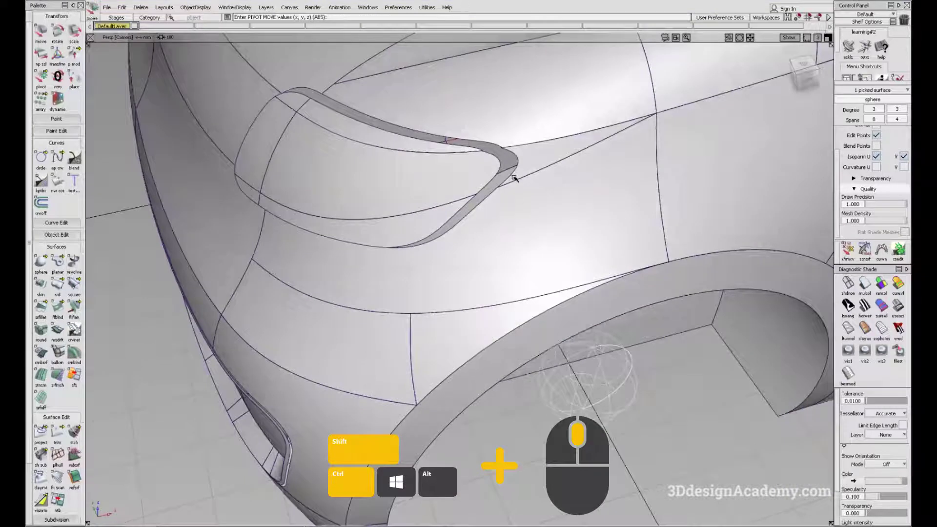
{"action": "left_click_drag", "start_coordinate": [462, 152], "coordinate": [565, 171]}
- Clear the pick, shade the sphere with Multi-color, and examine where it meets the headlight lens corner
{"action": "right_click_drag", "start_coordinate": [520, 162], "coordinate": [464, 177], "text": "alt+shift"}
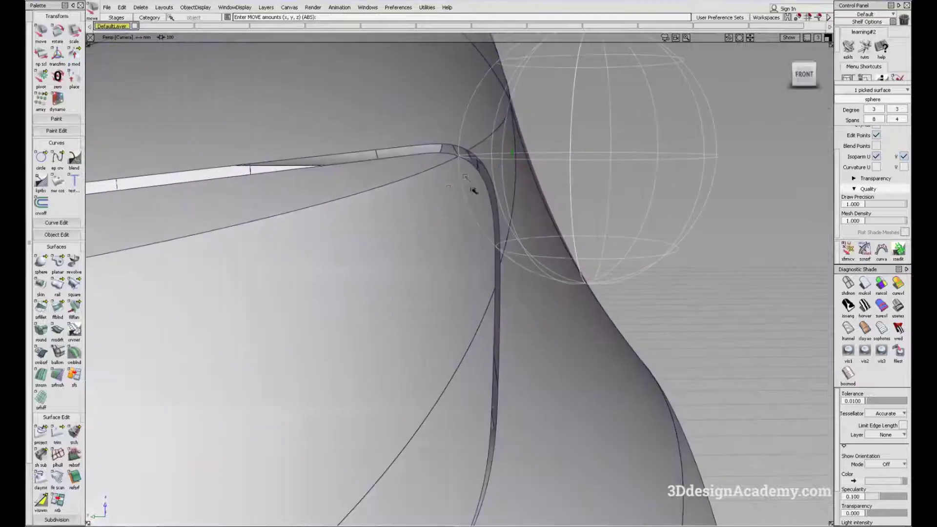
{"action": "left_click_drag", "start_coordinate": [511, 166], "coordinate": [473, 212], "text": "alt+shift"}
{"action": "left_click_drag", "start_coordinate": [576, 187], "coordinate": [620, 178], "text": "ctrl+shift"}
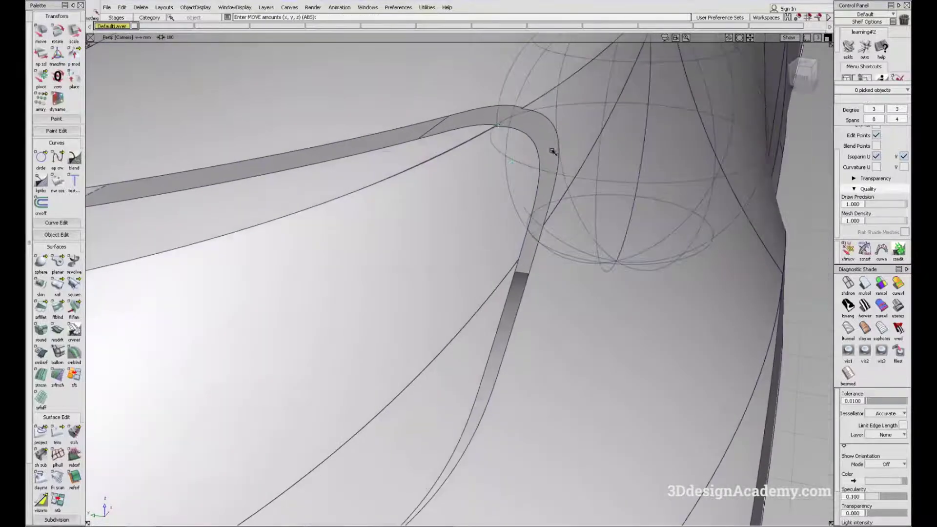
{"action": "right_click_drag", "start_coordinate": [500, 125], "coordinate": [463, 139], "text": "alt+shift"}
{"action": "mouse_move", "coordinate": [463, 139]}
{"action": "left_mouse_down", "text": "alt+shift"}
{"action": "mouse_move", "coordinate": [572, 152]}
{"action": "mouse_move", "coordinate": [376, 161]}
{"action": "mouse_move", "coordinate": [455, 153]}
{"action": "mouse_move", "coordinate": [435, 146]}
{"action": "left_mouse_up", "text": "alt+shift"}
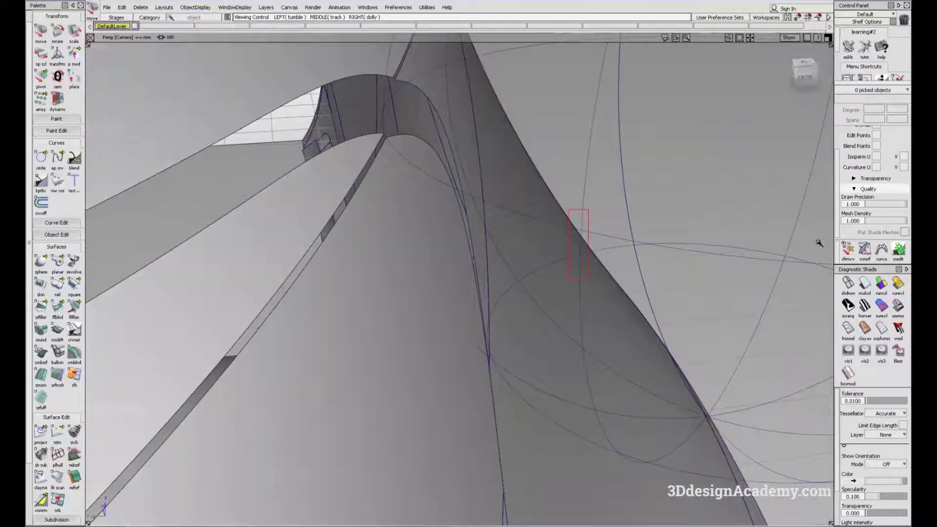
{"action": "left_click", "coordinate": [864, 285]}
{"action": "left_click_drag", "start_coordinate": [322, 151], "coordinate": [349, 148], "text": "alt+shift"}
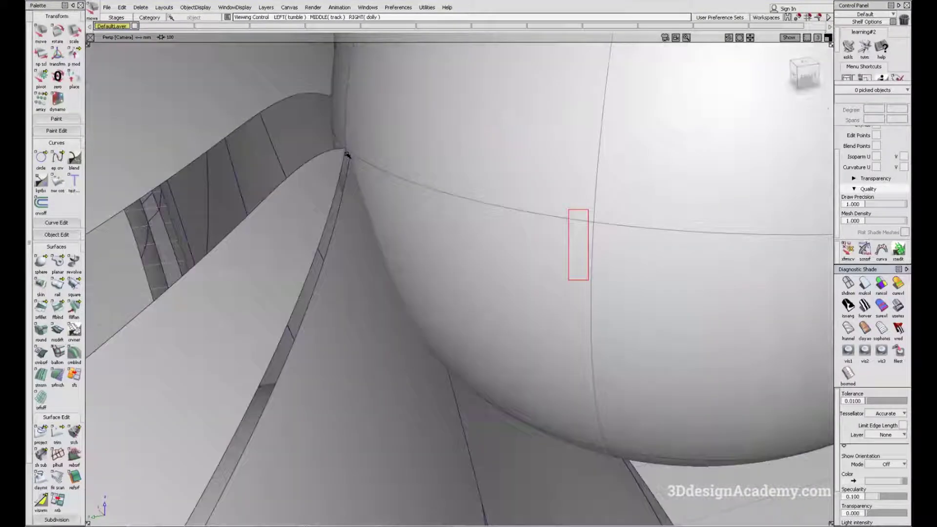
{"action": "right_click_drag", "start_coordinate": [441, 158], "coordinate": [395, 217], "text": "alt+shift"}
{"action": "mouse_move", "coordinate": [395, 218]}
{"action": "left_mouse_down", "text": "alt+shift"}
{"action": "mouse_move", "coordinate": [477, 198]}
{"action": "mouse_move", "coordinate": [512, 215]}
{"action": "left_mouse_up", "text": "alt+shift"}
- Pick the sphere at the headlight corner as an object and delete it
{"action": "left_click_drag", "start_coordinate": [534, 247], "coordinate": [505, 153], "text": "ctrl+shift"}
{"action": "left_click_drag", "start_coordinate": [525, 101], "coordinate": [533, 137], "text": "ctrl+shift"}
{"action": "left_click", "coordinate": [533, 138]}
{"action": "right_click_drag", "start_coordinate": [533, 138], "coordinate": [502, 167], "text": "alt+shift"}
{"action": "left_click_drag", "start_coordinate": [502, 167], "coordinate": [512, 186], "text": "alt+shift"}
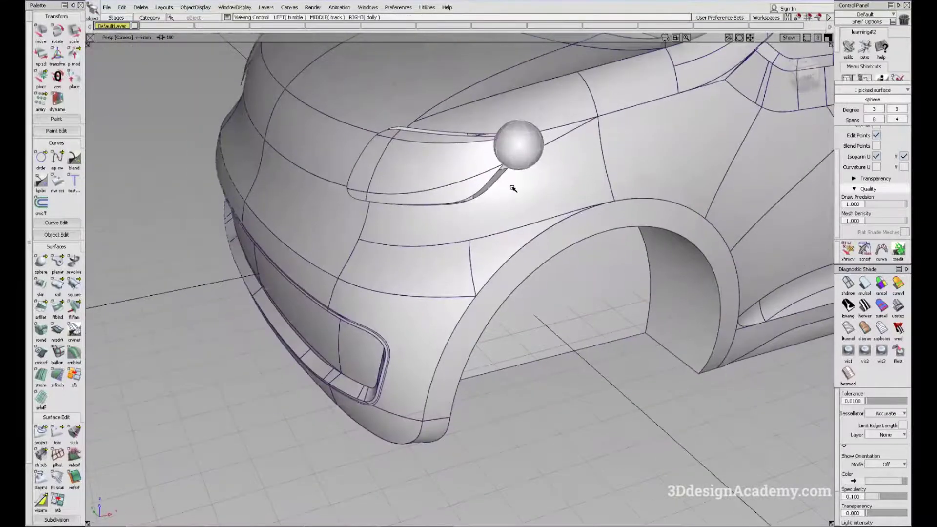
{"action": "key", "text": "Delete"}
- Return to object picking and pick the headlight group again
{"action": "middle_click_drag", "start_coordinate": [321, 225], "coordinate": [355, 225], "text": "ctrl+shift"}
{"action": "right_click_drag", "start_coordinate": [569, 192], "coordinate": [406, 215], "text": "alt+shift"}
{"action": "left_click_drag", "start_coordinate": [405, 215], "coordinate": [397, 184], "text": "alt+shift"}
{"action": "right_click_drag", "start_coordinate": [397, 184], "coordinate": [313, 149], "text": "alt+shift"}
{"action": "left_click_drag", "start_coordinate": [313, 149], "coordinate": [319, 214], "text": "ctrl+shift"}
{"action": "left_click", "coordinate": [301, 205]}
{"action": "middle_click_drag", "start_coordinate": [302, 205], "coordinate": [358, 218], "text": "alt+shift"}
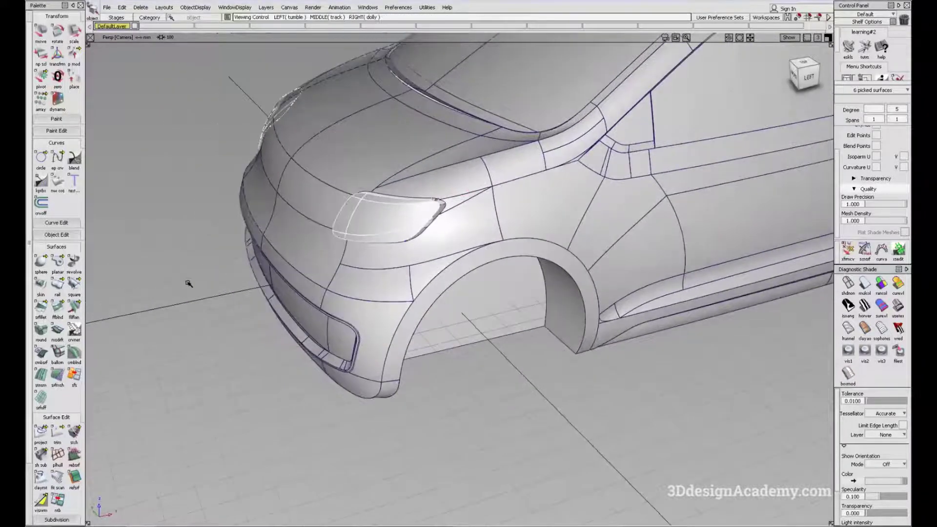
- Turn the diagnostic shading off and inspect the picked headlight group and its pivot in wireframe
{"action": "mouse_move", "coordinate": [205, 268]}
{"action": "left_mouse_down", "text": "alt+shift"}
{"action": "mouse_move", "coordinate": [134, 242]}
{"action": "mouse_move", "coordinate": [235, 224]}
{"action": "mouse_move", "coordinate": [211, 225]}
{"action": "mouse_move", "coordinate": [543, 257]}
{"action": "mouse_move", "coordinate": [638, 335]}
{"action": "left_mouse_up", "text": "alt+shift"}
{"action": "left_click", "coordinate": [637, 335]}
{"action": "left_click", "coordinate": [847, 284]}
{"action": "mouse_move", "coordinate": [454, 230]}
{"action": "left_mouse_down", "text": "alt+shift"}
{"action": "mouse_move", "coordinate": [408, 191]}
{"action": "mouse_move", "coordinate": [466, 262]}
{"action": "left_mouse_up", "text": "alt+shift"}
{"action": "left_click", "coordinate": [405, 200]}
{"action": "scroll", "coordinate": [378, 200], "scroll_direction": "up", "scroll_amount": 5}
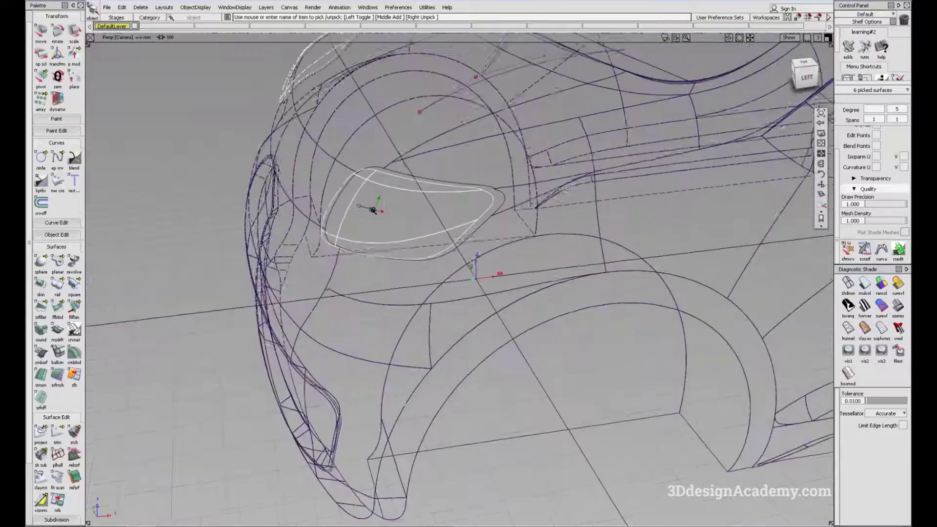
- Scale the picked headlight group down uniformly with the Scale tool and clear the pick
{"action": "middle_click_drag", "start_coordinate": [381, 208], "coordinate": [419, 218], "text": "alt+shift"}
{"action": "middle_click", "coordinate": [402, 210], "text": "ctrl+shift"}
{"action": "left_click_drag", "start_coordinate": [418, 218], "coordinate": [579, 372], "text": "alt+shift"}
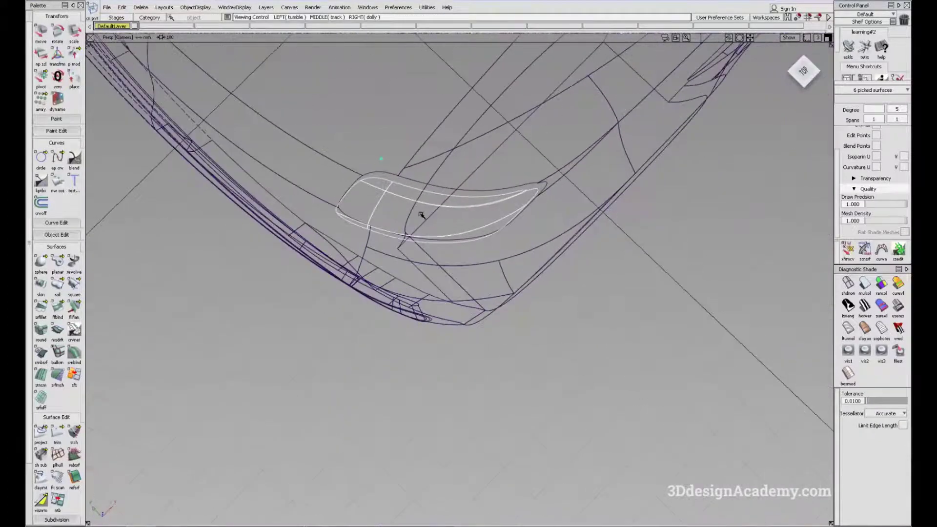
{"action": "mouse_move", "coordinate": [428, 206]}
{"action": "left_mouse_down", "text": "alt+shift"}
{"action": "mouse_move", "coordinate": [405, 190]}
{"action": "mouse_move", "coordinate": [430, 223]}
{"action": "left_mouse_up", "text": "alt+shift"}
{"action": "middle_click_drag", "start_coordinate": [430, 223], "coordinate": [450, 221], "text": "ctrl+shift"}
{"action": "mouse_move", "coordinate": [462, 211]}
{"action": "left_mouse_down"}
{"action": "mouse_move", "coordinate": [442, 218]}
{"action": "mouse_move", "coordinate": [297, 192]}
{"action": "mouse_move", "coordinate": [425, 226]}
{"action": "mouse_move", "coordinate": [439, 220]}
{"action": "left_mouse_up"}
{"action": "middle_click_drag", "start_coordinate": [439, 220], "coordinate": [444, 231], "text": "alt+shift"}
{"action": "left_click_drag", "start_coordinate": [444, 232], "coordinate": [444, 256], "text": "ctrl+shift"}
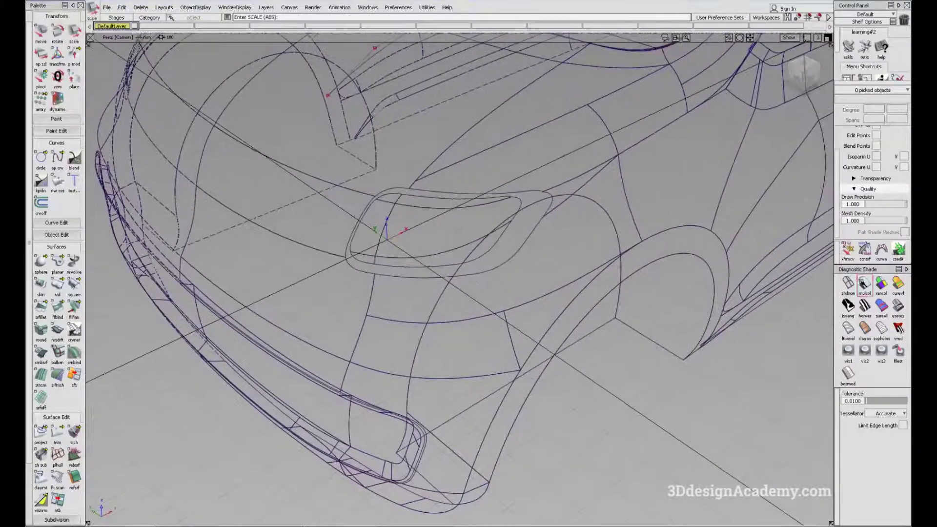
- Shade the car body with Multi-color and pick the headlight group for rotation
{"action": "left_click", "coordinate": [864, 283]}
{"action": "left_click_drag", "start_coordinate": [507, 235], "coordinate": [445, 220], "text": "alt+shift"}
{"action": "middle_click_drag", "start_coordinate": [280, 209], "coordinate": [280, 223], "text": "ctrl+shift"}
{"action": "left_click_drag", "start_coordinate": [280, 222], "coordinate": [458, 192], "text": "alt+shift"}
{"action": "left_click", "coordinate": [451, 224]}
- Rotate the headlight group freely with the Rotate tool, starting in the front view, and clear the pick
{"action": "left_click_drag", "start_coordinate": [451, 224], "coordinate": [453, 228], "text": "alt+shift"}
{"action": "middle_click", "coordinate": [581, 215], "text": "ctrl+shift"}
{"action": "middle_click_drag", "start_coordinate": [583, 225], "coordinate": [584, 235], "text": "ctrl+shift"}
{"action": "left_click_drag", "start_coordinate": [613, 226], "coordinate": [527, 215], "text": "alt+shift"}
{"action": "left_click", "coordinate": [803, 73]}
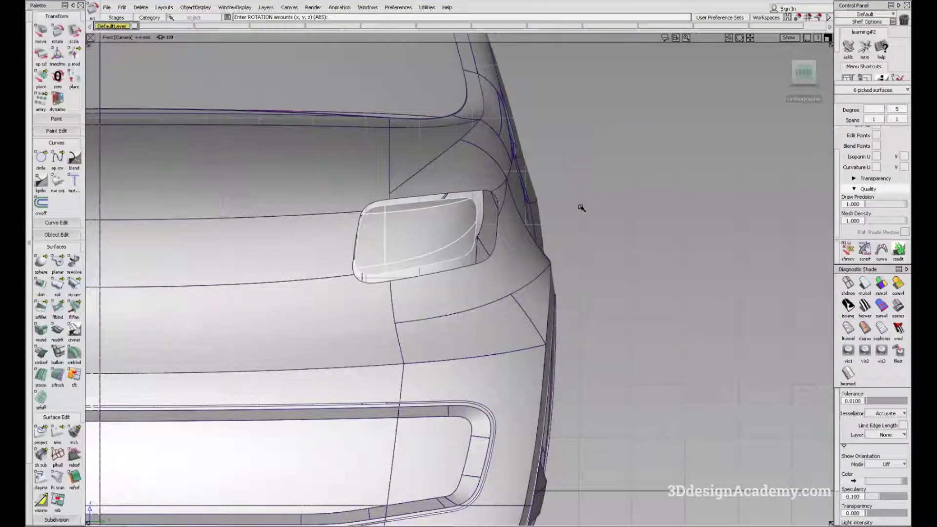
{"action": "left_click_drag", "start_coordinate": [580, 208], "coordinate": [283, 225]}
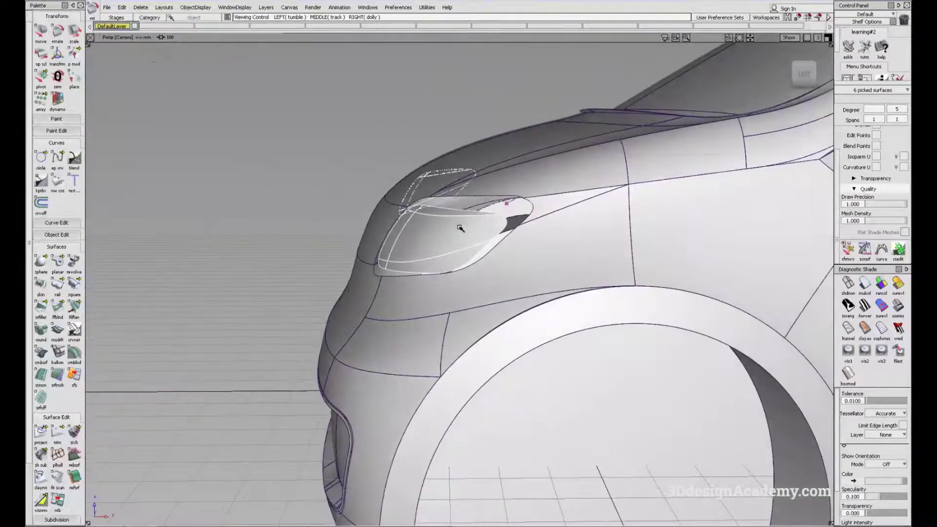
{"action": "middle_click_drag", "start_coordinate": [263, 189], "coordinate": [222, 213]}
{"action": "left_click_drag", "start_coordinate": [316, 208], "coordinate": [443, 228], "text": "alt+shift"}
{"action": "left_click", "coordinate": [443, 239]}
{"action": "left_click_drag", "start_coordinate": [326, 325], "coordinate": [322, 266], "text": "ctrl+shift"}
- Pick all surfaces of the car body in the left view and paste a copy of them in place
{"action": "middle_click_drag", "start_coordinate": [201, 278], "coordinate": [243, 262], "text": "alt+shift"}
{"action": "left_click_drag", "start_coordinate": [478, 226], "coordinate": [447, 242], "text": "alt+shift"}
{"action": "right_click_drag", "start_coordinate": [448, 242], "coordinate": [330, 255], "text": "alt+shift"}
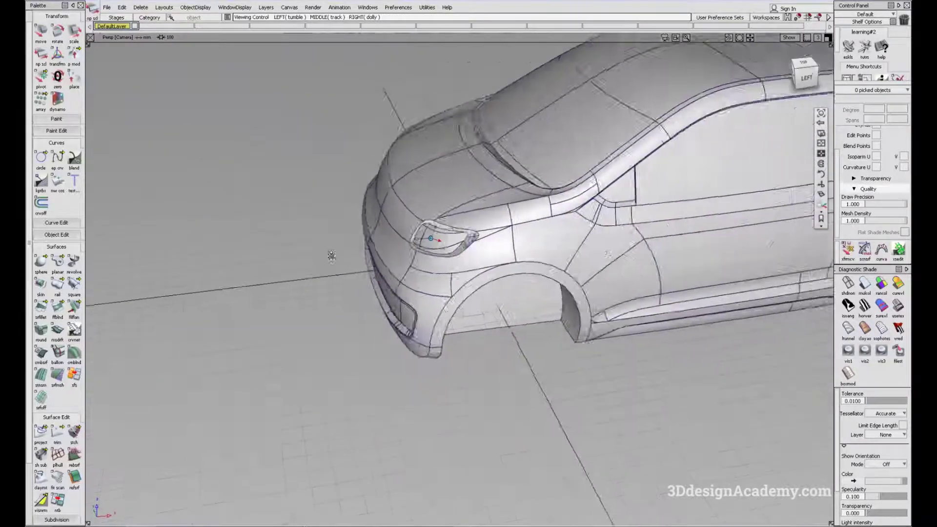
{"action": "left_click_drag", "start_coordinate": [330, 255], "coordinate": [651, 211], "text": "alt+shift"}
{"action": "left_click", "coordinate": [804, 73]}
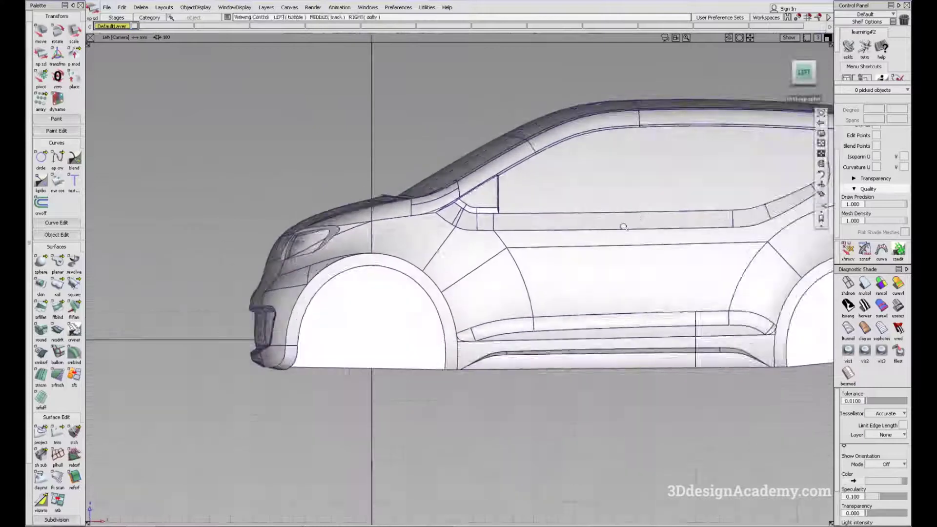
{"action": "middle_click_drag", "start_coordinate": [334, 294], "coordinate": [391, 293], "text": "alt+shift"}
{"action": "left_click_drag", "start_coordinate": [362, 197], "coordinate": [461, 256], "text": "ctrl+shift"}
{"action": "left_click", "coordinate": [441, 246]}
{"action": "key", "text": "Delete"}
{"action": "left_click_drag", "start_coordinate": [245, 120], "coordinate": [760, 363]}
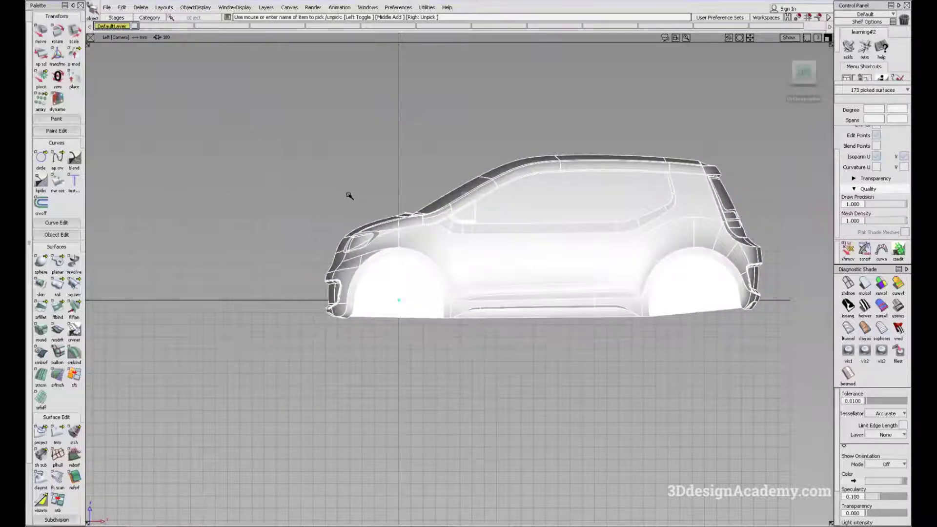
{"action": "key", "text": "ctrl+c"}
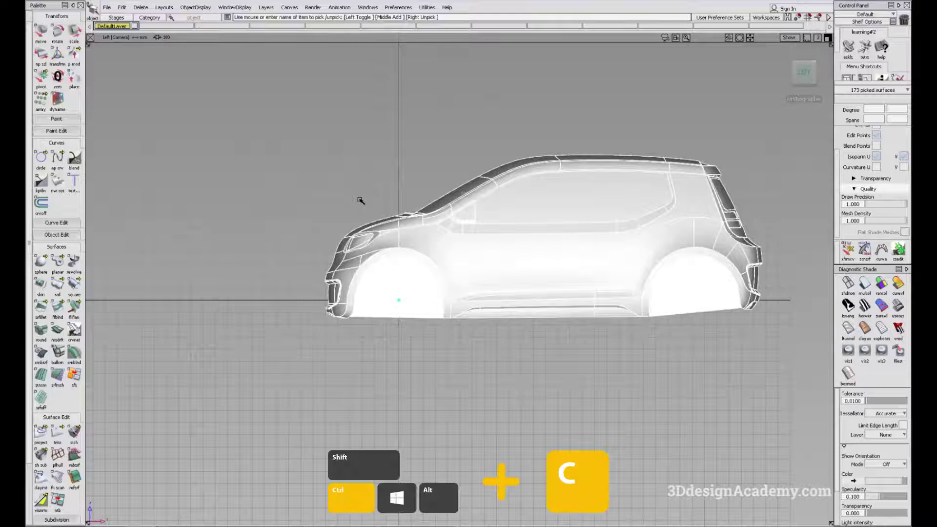
{"action": "key", "text": "ctrl+v"}
- Assign the picked car body surfaces to a new layer and hide that layer
{"action": "left_click", "coordinate": [266, 7]}
{"action": "left_click", "coordinate": [268, 18]}
{"action": "right_click", "coordinate": [157, 26]}
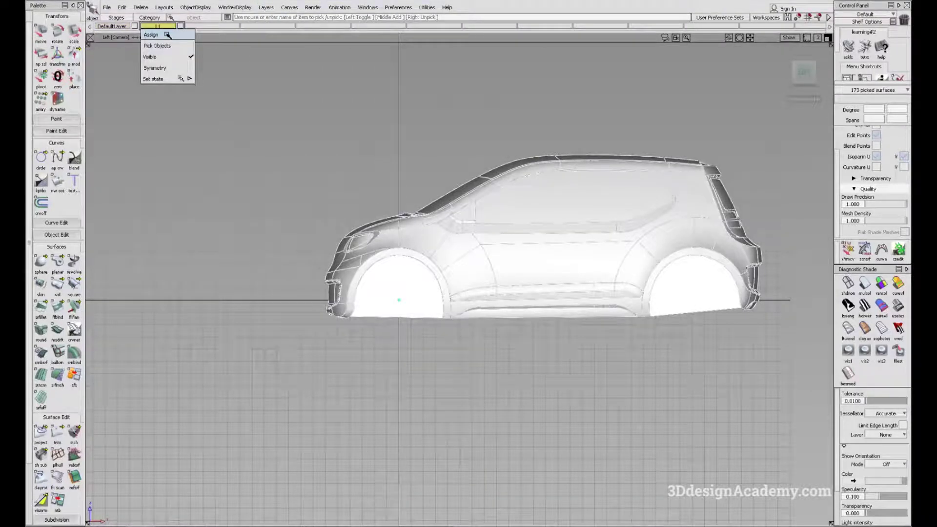
{"action": "left_click", "coordinate": [151, 34]}
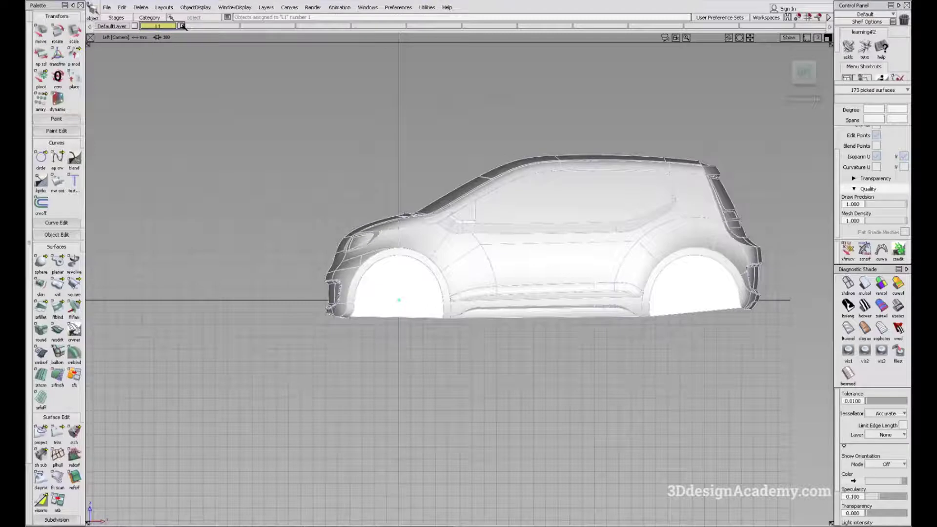
{"action": "left_click", "coordinate": [182, 26]}
- Pick all surfaces of the car body that is still visible and group them
{"action": "middle_click_drag", "start_coordinate": [412, 201], "coordinate": [324, 210], "text": "alt+shift"}
{"action": "left_click_drag", "start_coordinate": [198, 97], "coordinate": [757, 375], "text": "ctrl+shift"}
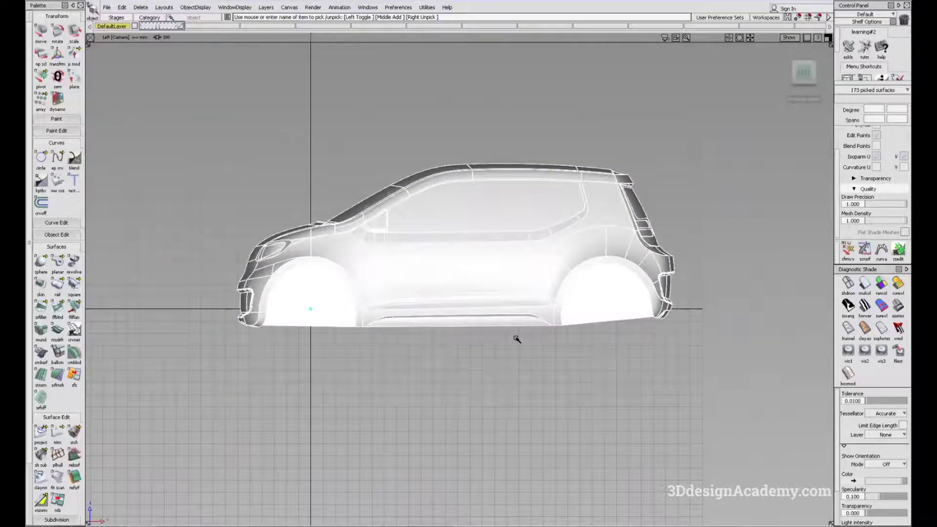
{"action": "key", "text": "ctrl+g"}
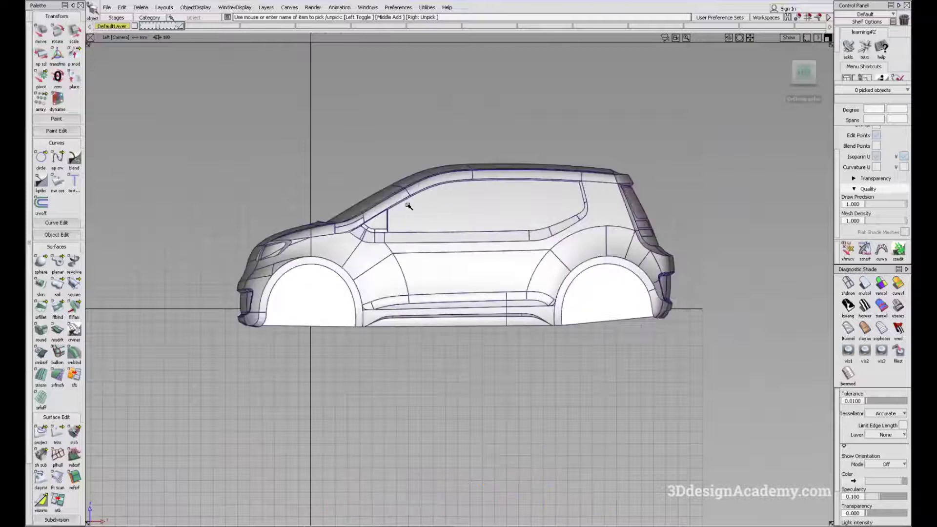
{"action": "left_click", "coordinate": [195, 7]}
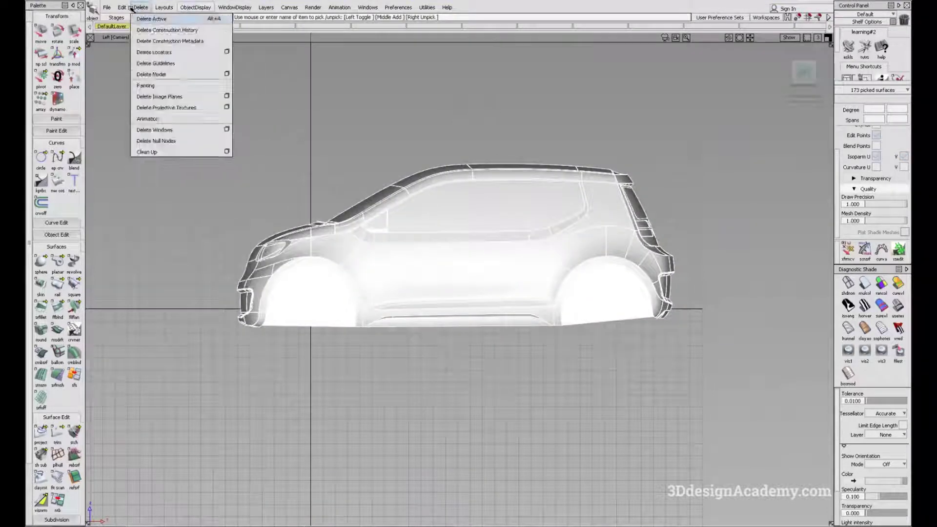
{"action": "mouse_move", "coordinate": [122, 7]}
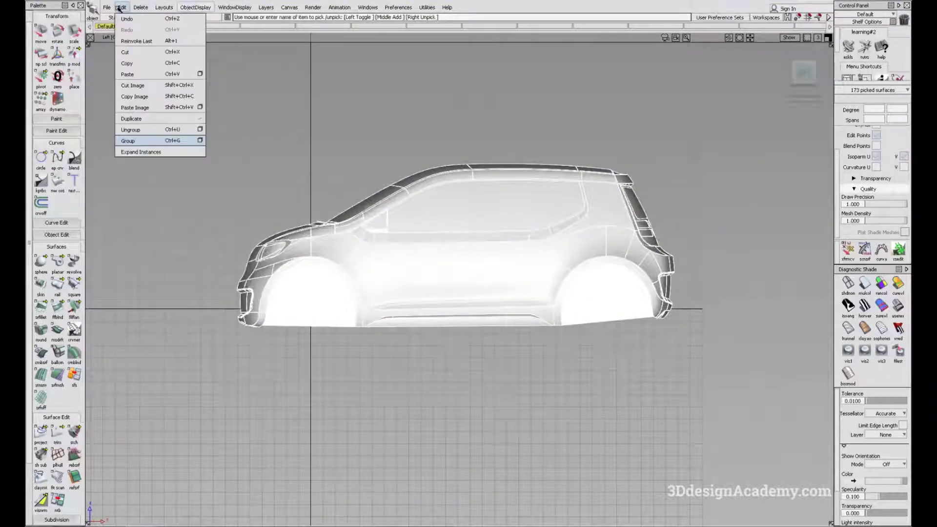
{"action": "left_click", "coordinate": [130, 141]}
- Clear the pick, switch to the left window and pick the grouped car body
{"action": "middle_click_drag", "start_coordinate": [254, 266], "coordinate": [326, 269], "text": "alt+shift"}
{"action": "left_click_drag", "start_coordinate": [326, 268], "coordinate": [385, 290], "text": "alt+shift"}
{"action": "left_click_drag", "start_coordinate": [394, 298], "coordinate": [413, 229], "text": "ctrl+shift"}
{"action": "key", "text": "F6"}
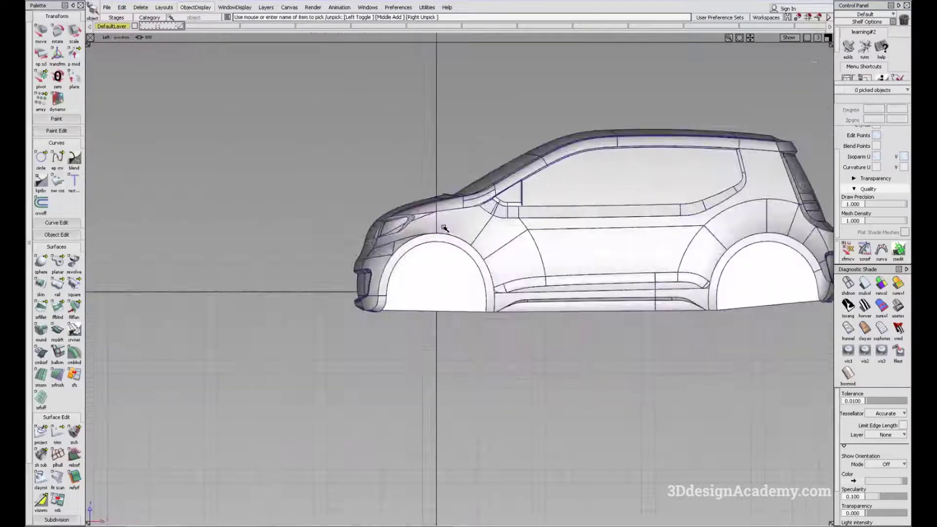
{"action": "middle_click_drag", "start_coordinate": [621, 197], "coordinate": [484, 182], "text": "alt+shift"}
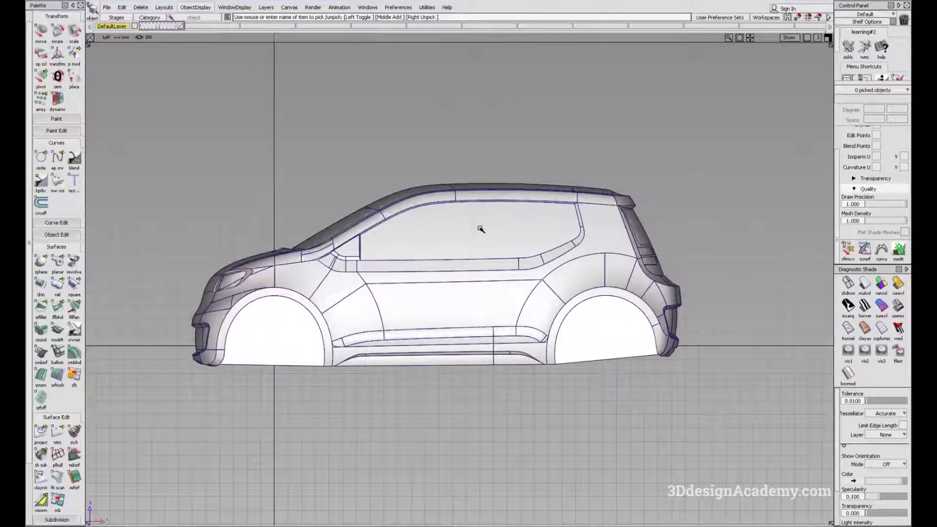
{"action": "left_click", "coordinate": [500, 217]}
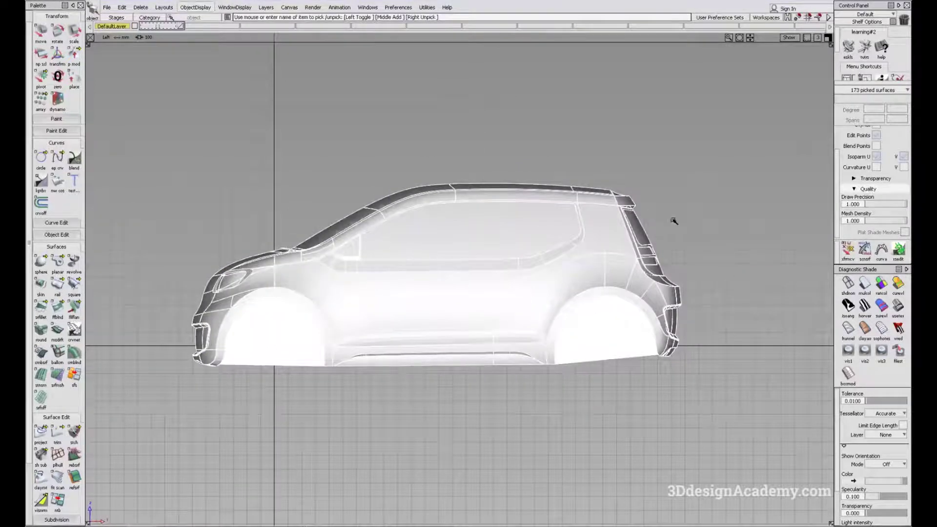
- Stretch the car body slightly lengthwise with NonProportional Scale and clear the pick
{"action": "middle_click_drag", "start_coordinate": [360, 115], "coordinate": [379, 139], "text": "alt+shift"}
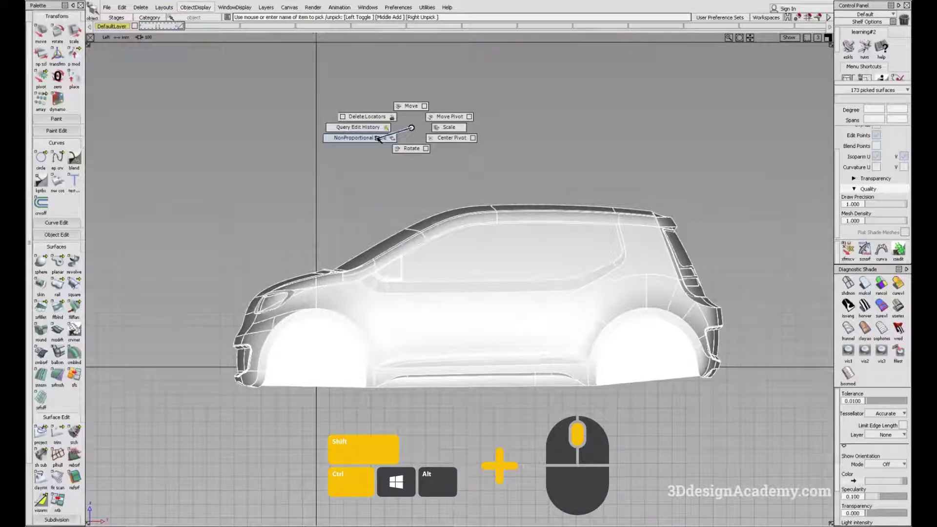
{"action": "middle_click_drag", "start_coordinate": [380, 138], "coordinate": [379, 139], "text": "ctrl+shift"}
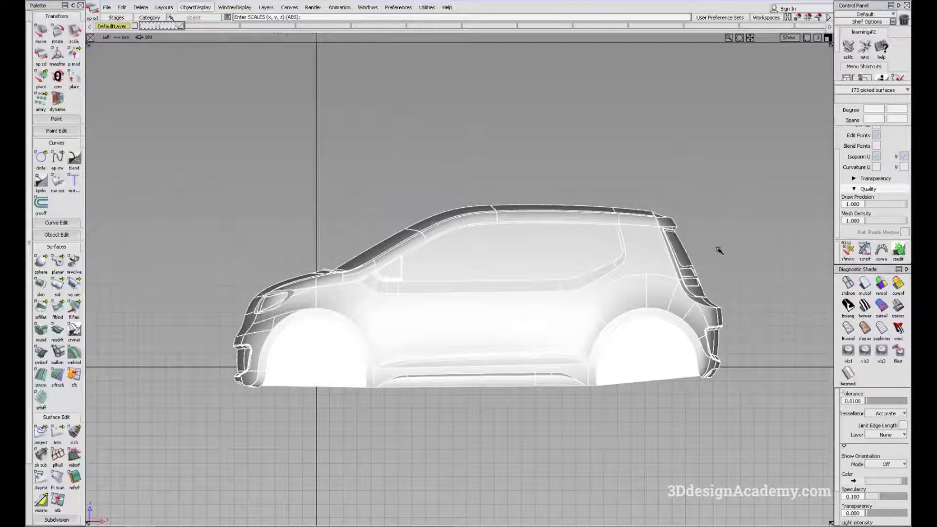
{"action": "middle_click_drag", "start_coordinate": [447, 146], "coordinate": [417, 149], "text": "alt+shift"}
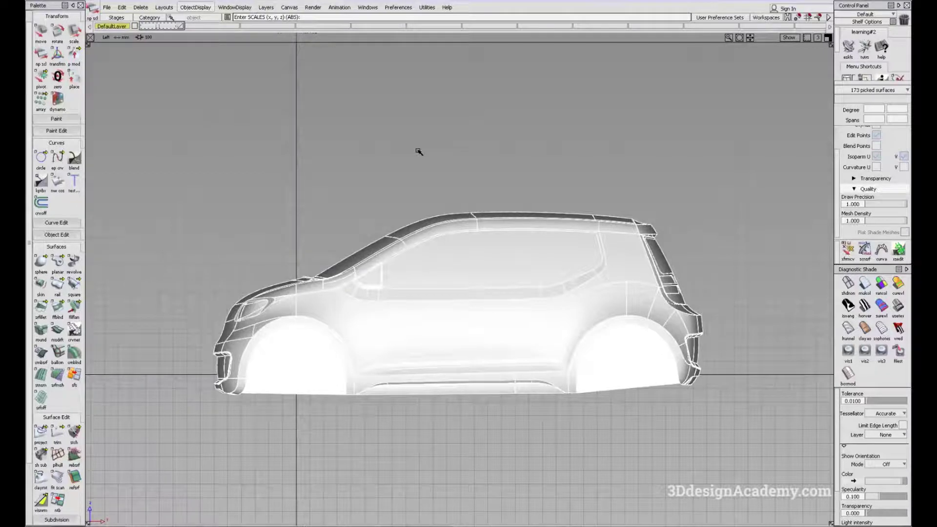
{"action": "middle_click_drag", "start_coordinate": [378, 158], "coordinate": [437, 189]}
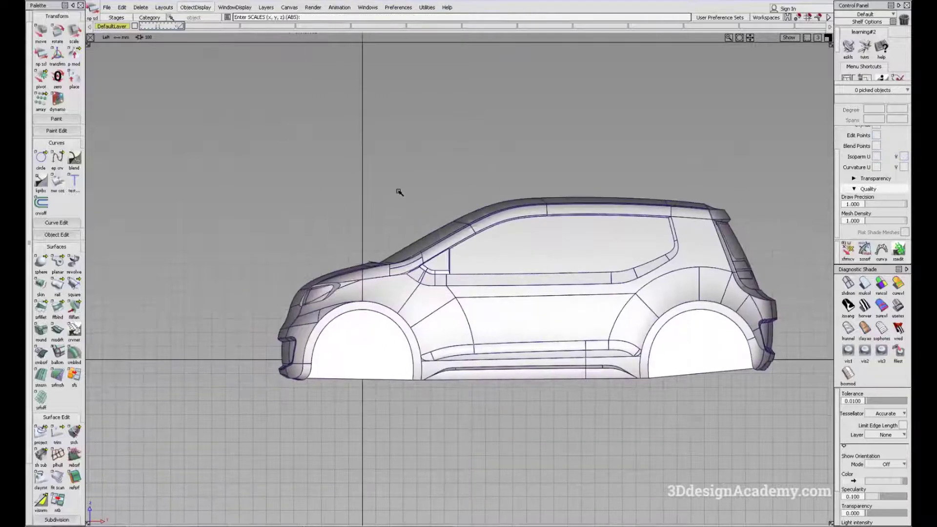
{"action": "left_click", "coordinate": [404, 180], "text": "ctrl+shift"}
{"action": "middle_click", "coordinate": [405, 179], "text": "ctrl+shift"}
{"action": "mouse_move", "coordinate": [406, 179]}
{"action": "middle_mouse_down", "text": "ctrl+shift"}
{"action": "mouse_move", "coordinate": [380, 179]}
{"action": "mouse_move", "coordinate": [403, 178]}
{"action": "middle_mouse_up", "text": "ctrl+shift"}
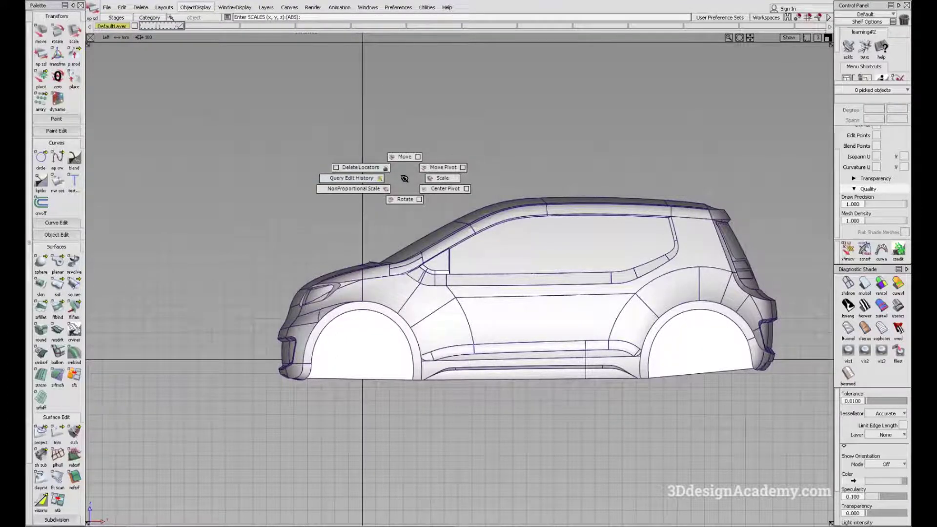
{"action": "middle_click_drag", "start_coordinate": [405, 179], "coordinate": [404, 179], "text": "ctrl+shift"}
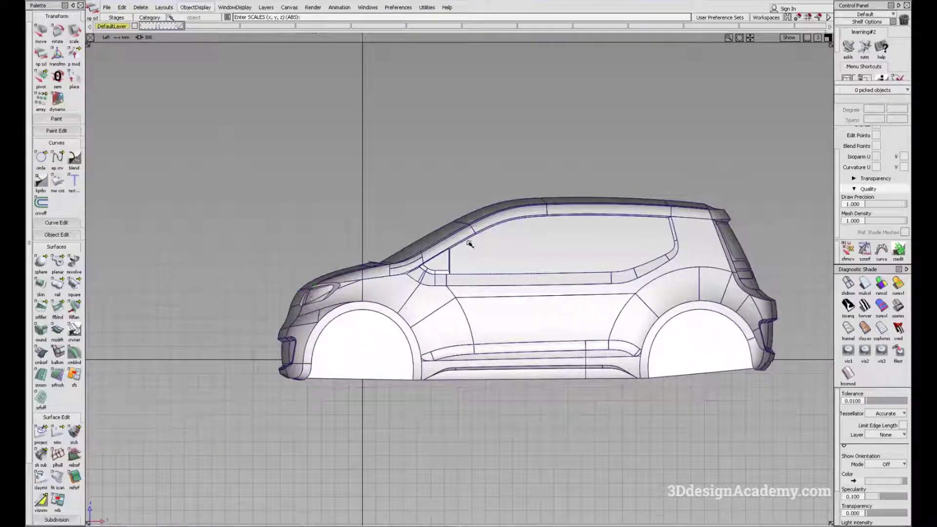
- Switch to the perspective view and inspect the whole car body from the front quarter
{"action": "key", "text": "F8"}
{"action": "left_click_drag", "start_coordinate": [396, 205], "coordinate": [424, 250], "text": "alt+shift"}
{"action": "right_click_drag", "start_coordinate": [437, 240], "coordinate": [483, 240], "text": "alt+shift"}
{"action": "middle_click_drag", "start_coordinate": [397, 238], "coordinate": [343, 248], "text": "alt+shift"}
{"action": "right_click_drag", "start_coordinate": [431, 198], "coordinate": [318, 217], "text": "alt+shift"}
{"action": "left_click_drag", "start_coordinate": [317, 217], "coordinate": [290, 222], "text": "alt+shift"}
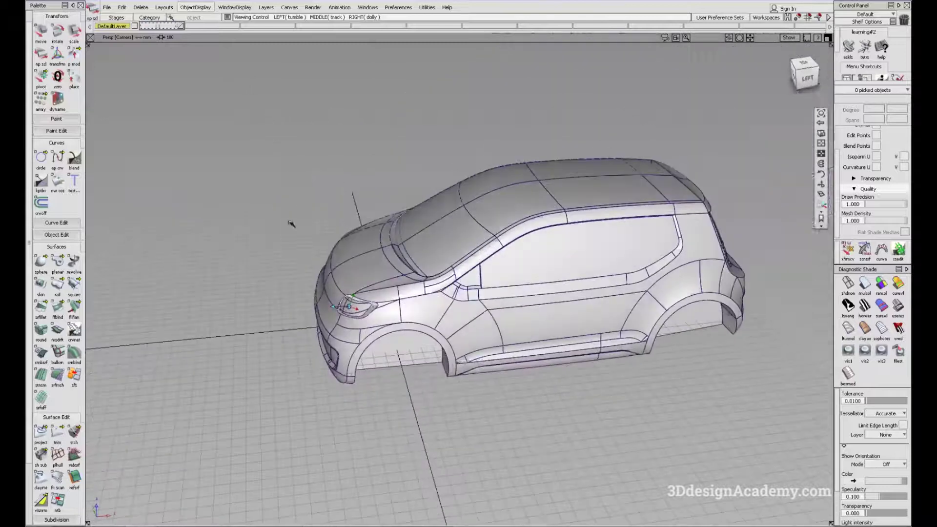
- Preview the car body with the display shading options and return to Multi-color shading
{"action": "right_click", "coordinate": [264, 226], "text": "ctrl+shift"}
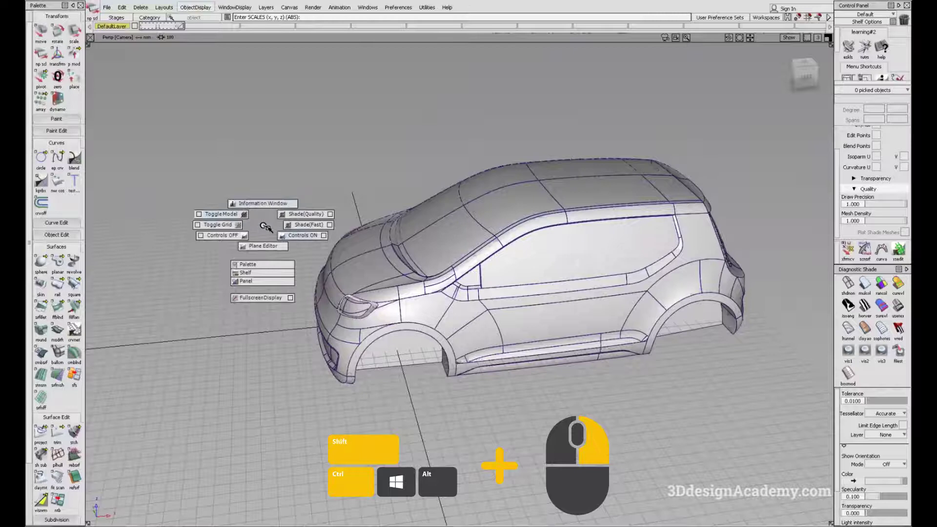
{"action": "mouse_move", "coordinate": [287, 230]}
{"action": "left_mouse_down", "text": "alt+shift"}
{"action": "mouse_move", "coordinate": [309, 226]}
{"action": "mouse_move", "coordinate": [295, 249]}
{"action": "mouse_move", "coordinate": [303, 237]}
{"action": "left_mouse_up", "text": "alt+shift"}
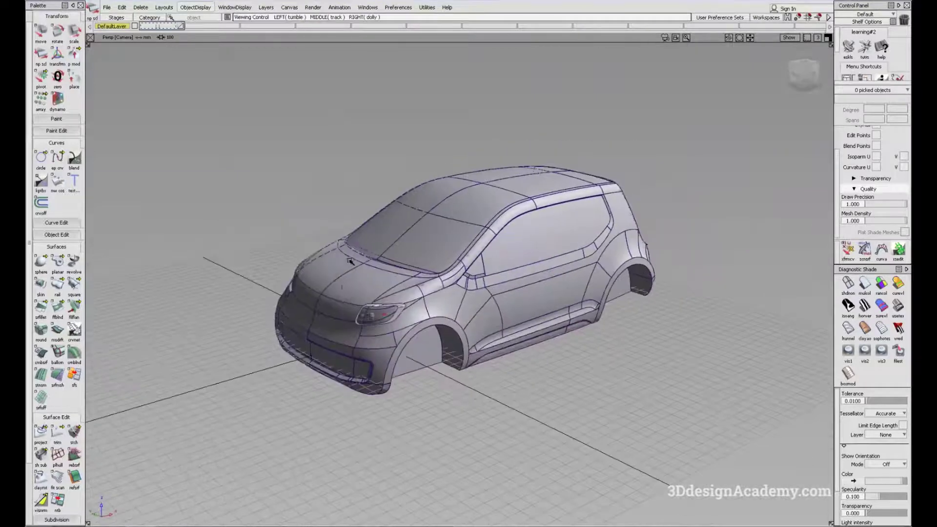
{"action": "left_click_drag", "start_coordinate": [223, 261], "coordinate": [463, 291], "text": "ctrl+shift"}
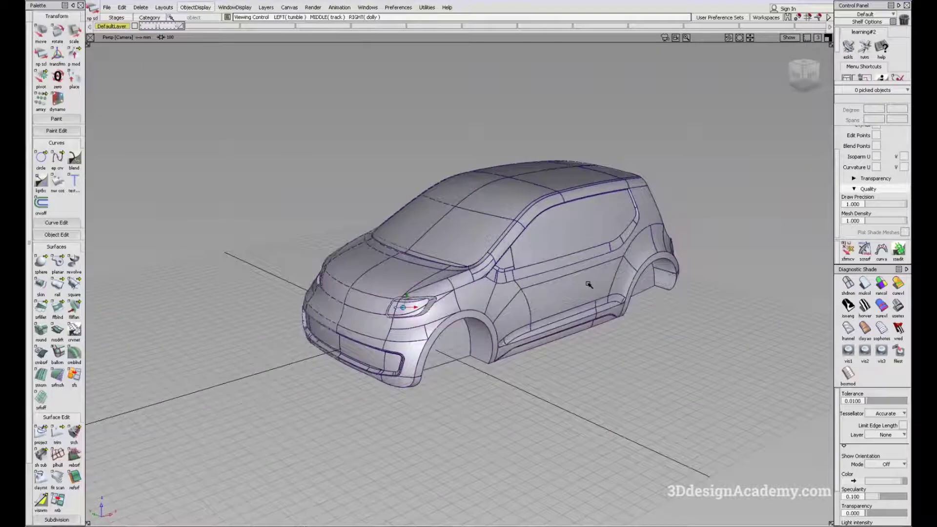
{"action": "left_click_drag", "start_coordinate": [649, 323], "coordinate": [481, 284], "text": "alt+shift"}
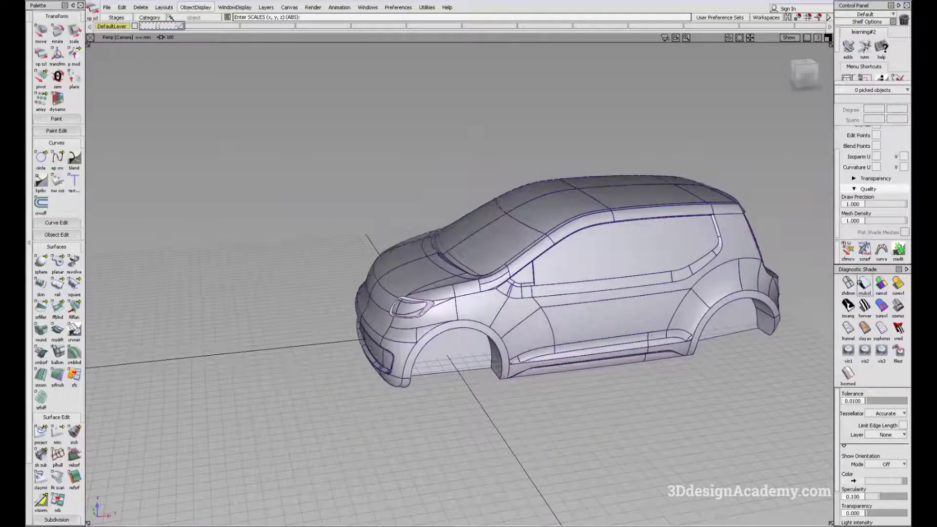
{"action": "left_click", "coordinate": [864, 283]}
- Pick the windshield surface as a component and turn its controls on
{"action": "left_click_drag", "start_coordinate": [622, 341], "coordinate": [366, 247], "text": "alt+shift"}
{"action": "right_click", "coordinate": [284, 224], "text": "ctrl+shift"}
{"action": "right_click_drag", "start_coordinate": [434, 252], "coordinate": [500, 252], "text": "alt+shift"}
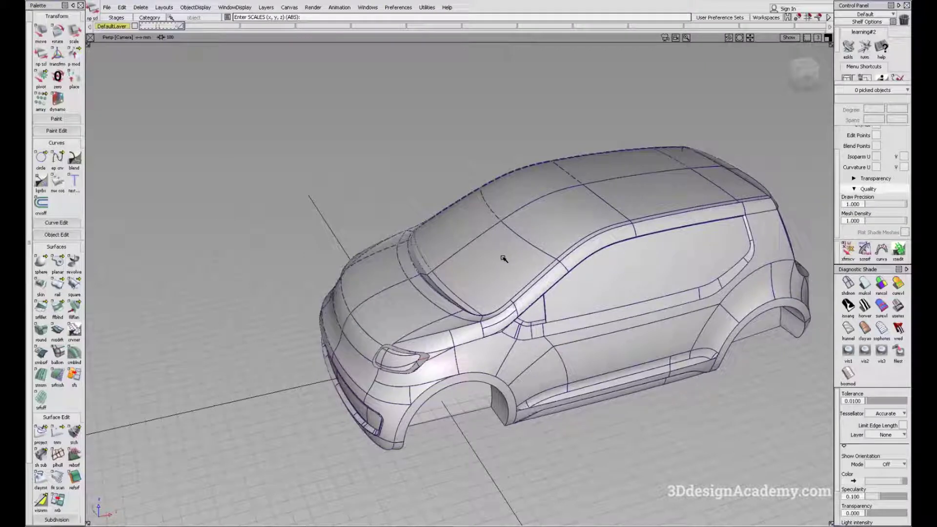
{"action": "left_click_drag", "start_coordinate": [503, 259], "coordinate": [534, 229], "text": "alt+shift"}
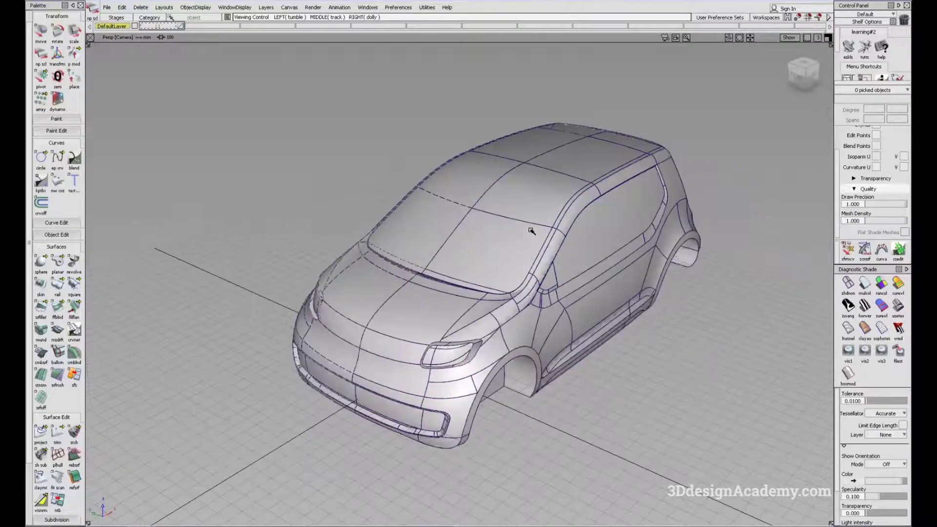
{"action": "left_click_drag", "start_coordinate": [492, 256], "coordinate": [490, 225], "text": "alt+shift"}
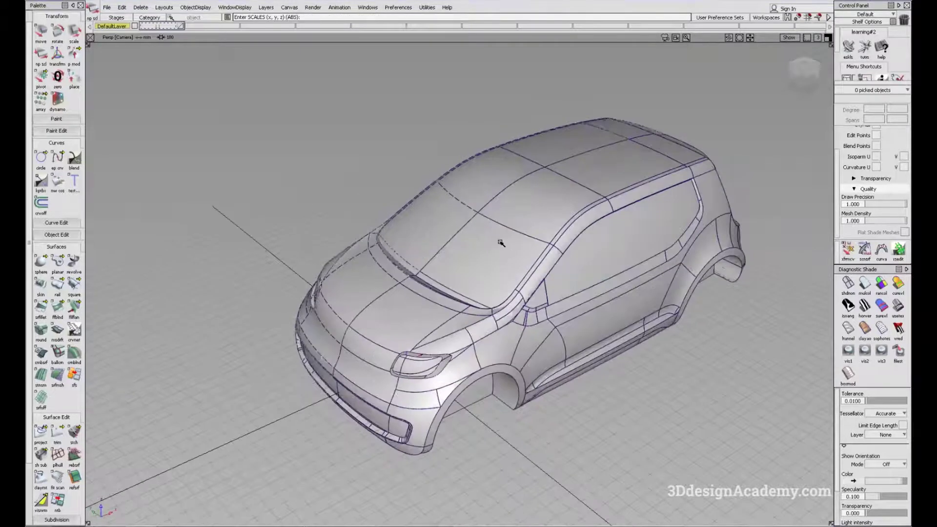
{"action": "left_click_drag", "start_coordinate": [398, 164], "coordinate": [374, 173], "text": "ctrl+shift"}
{"action": "left_click", "coordinate": [468, 244]}
{"action": "mouse_move", "coordinate": [331, 152]}
{"action": "right_mouse_down", "text": "ctrl+shift"}
{"action": "mouse_move", "coordinate": [351, 163]}
{"action": "mouse_move", "coordinate": [338, 153]}
{"action": "right_mouse_up", "text": "ctrl+shift"}
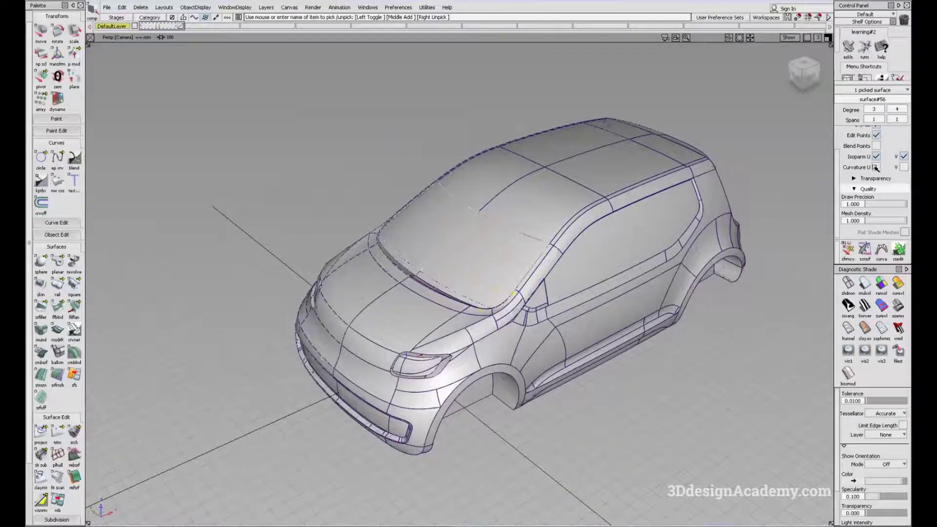
- Turn off the CV/Hull display of the picked windshield surface
{"action": "scroll", "coordinate": [876, 168], "scroll_direction": "up", "scroll_amount": 2}
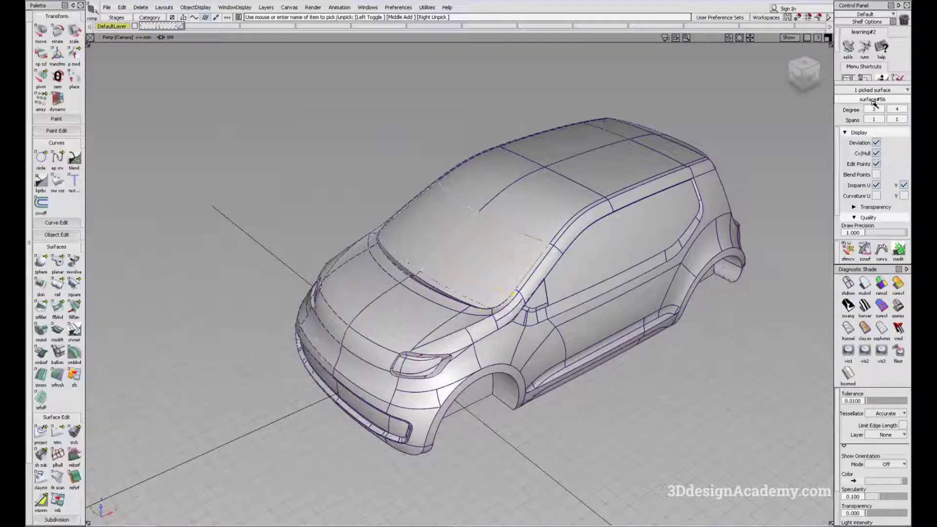
{"action": "left_click", "coordinate": [877, 153]}
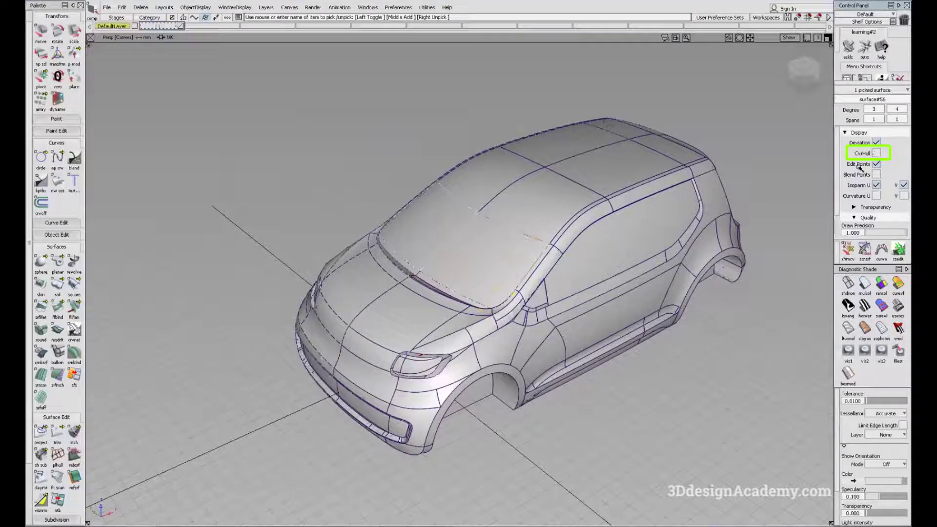
{"action": "right_click", "coordinate": [339, 198], "text": "ctrl+shift"}
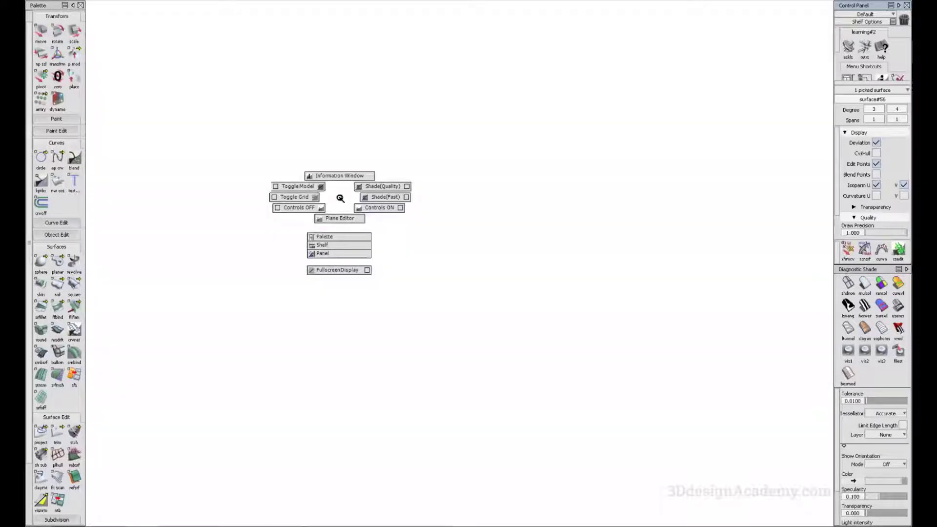
- Turn the CV/Hull display of the picked windshield surface on and back off
{"action": "left_click", "coordinate": [340, 198]}
{"action": "left_click", "coordinate": [340, 198], "text": "ctrl+shift"}
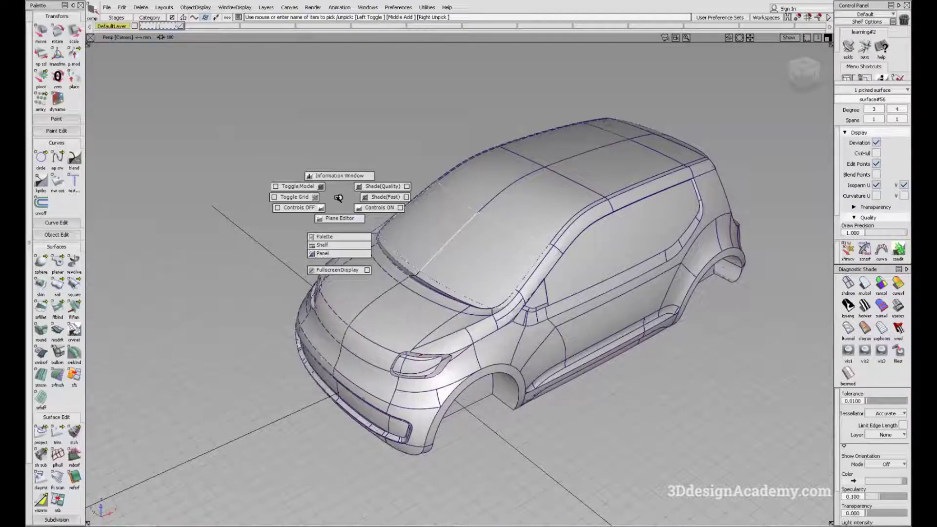
{"action": "left_click_drag", "start_coordinate": [376, 200], "coordinate": [358, 197], "text": "alt+shift"}
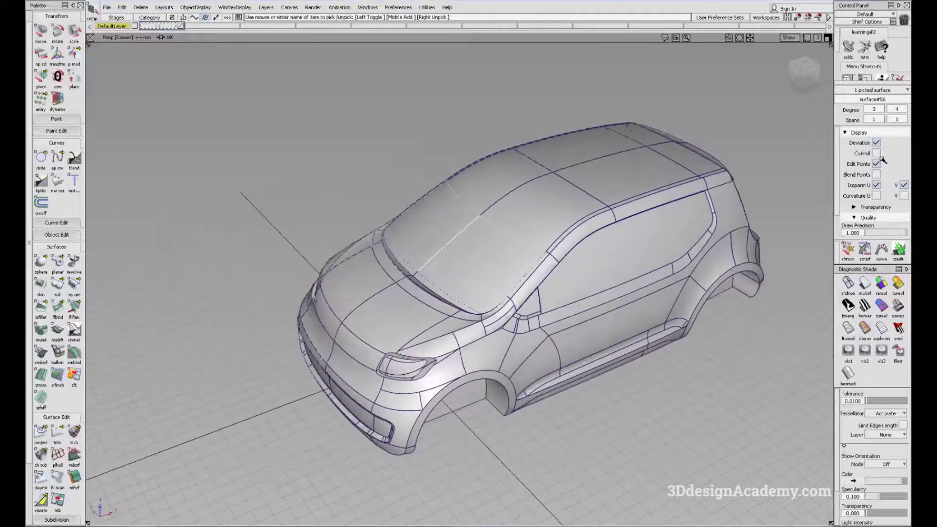
{"action": "left_click", "coordinate": [878, 154]}
{"action": "left_click", "coordinate": [878, 153]}
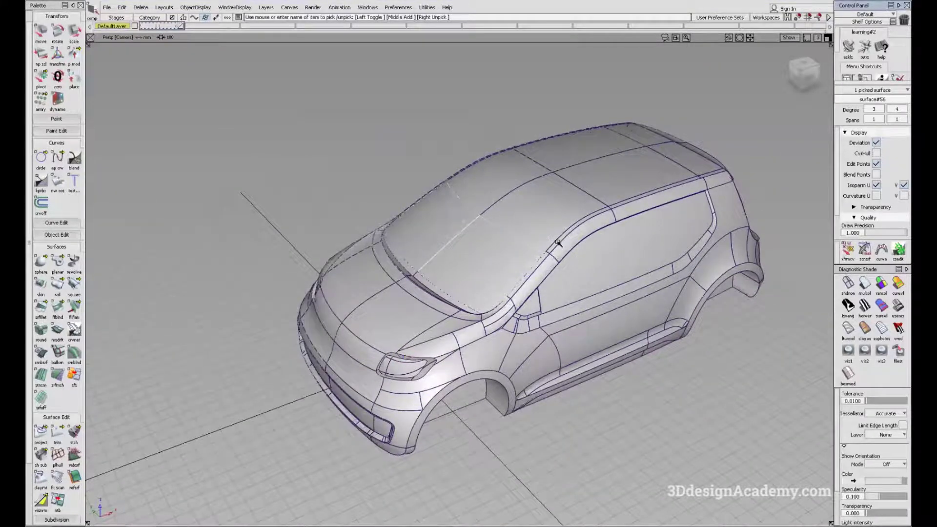
- Turn on the controls of the picked windshield surface with Controls ON
{"action": "left_click", "coordinate": [366, 157], "text": "ctrl+shift"}
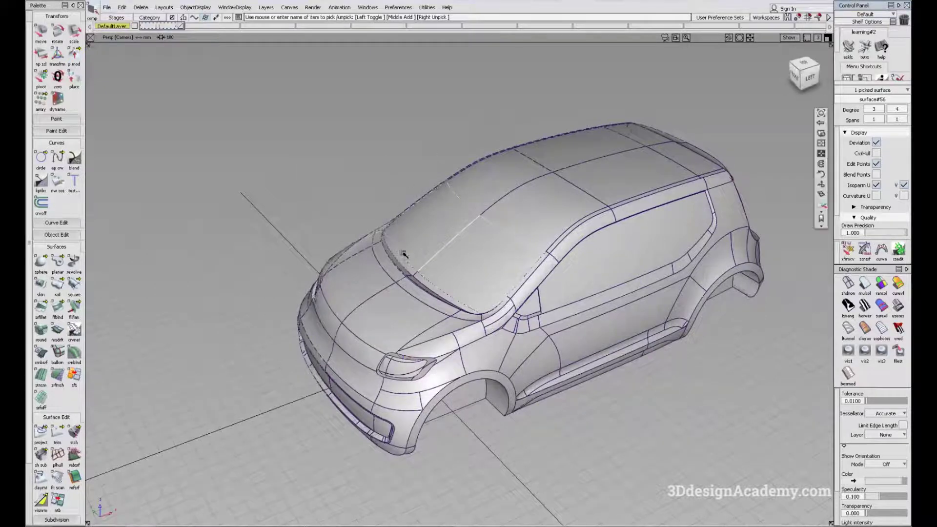
{"action": "left_click_drag", "start_coordinate": [404, 253], "coordinate": [434, 235], "text": "alt+shift"}
{"action": "right_click_drag", "start_coordinate": [364, 144], "coordinate": [378, 154], "text": "ctrl+shift"}
{"action": "left_click_drag", "start_coordinate": [443, 227], "coordinate": [480, 248], "text": "alt+shift"}
{"action": "right_click_drag", "start_coordinate": [354, 144], "coordinate": [370, 151], "text": "ctrl+shift"}
- Turn off the controls of the picked windshield surface and clear the pick
{"action": "right_click_drag", "start_coordinate": [363, 145], "coordinate": [335, 155], "text": "ctrl+shift"}
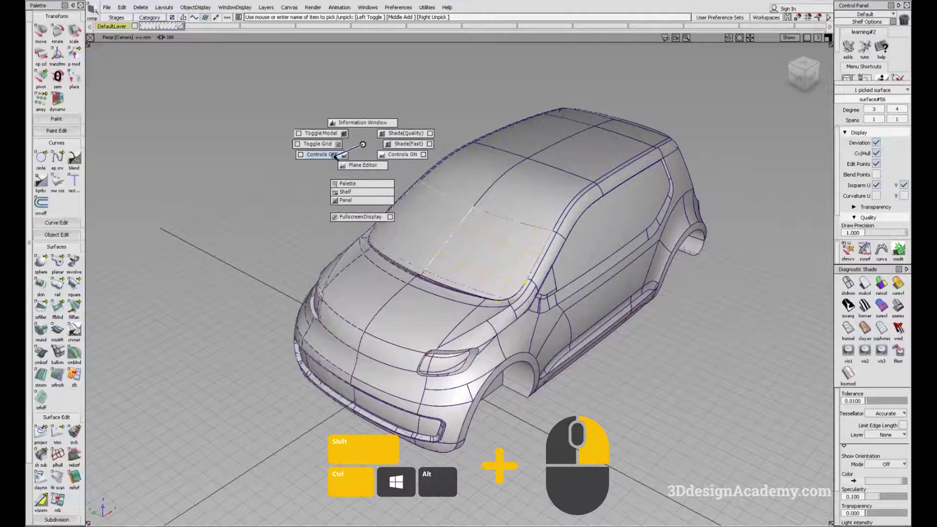
{"action": "right_click_drag", "start_coordinate": [335, 155], "coordinate": [335, 156], "text": "ctrl+shift"}
{"action": "left_click_drag", "start_coordinate": [400, 254], "coordinate": [352, 273], "text": "alt+shift"}
{"action": "left_click_drag", "start_coordinate": [352, 273], "coordinate": [349, 210], "text": "ctrl+shift"}
{"action": "left_click_drag", "start_coordinate": [349, 230], "coordinate": [394, 240], "text": "alt+shift"}
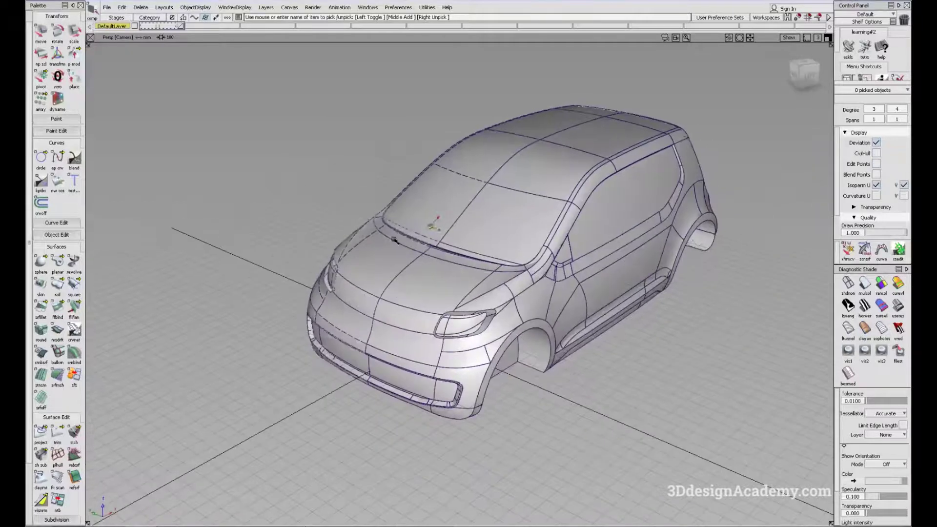
- Toggle the ground grid off and back on in the perspective view
{"action": "right_click_drag", "start_coordinate": [343, 192], "coordinate": [343, 192], "text": "ctrl+shift"}
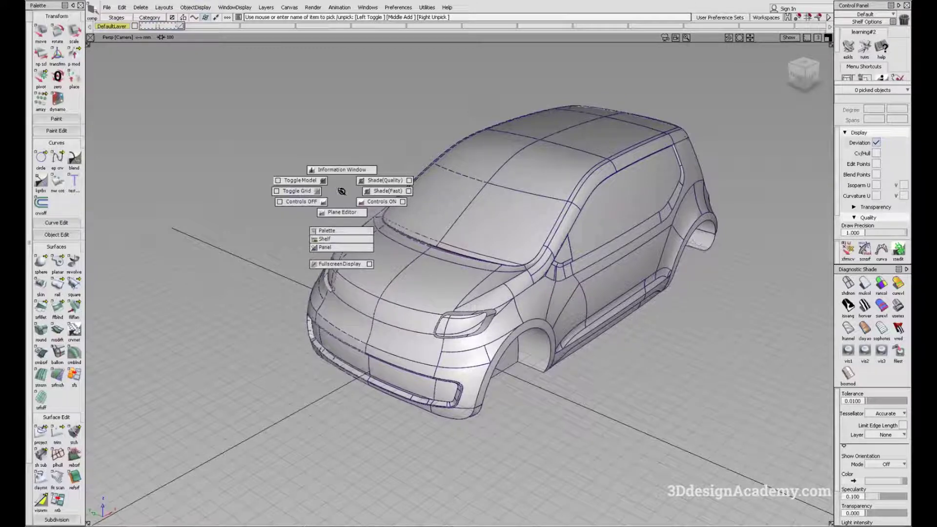
{"action": "left_click_drag", "start_coordinate": [439, 206], "coordinate": [334, 191], "text": "alt+shift"}
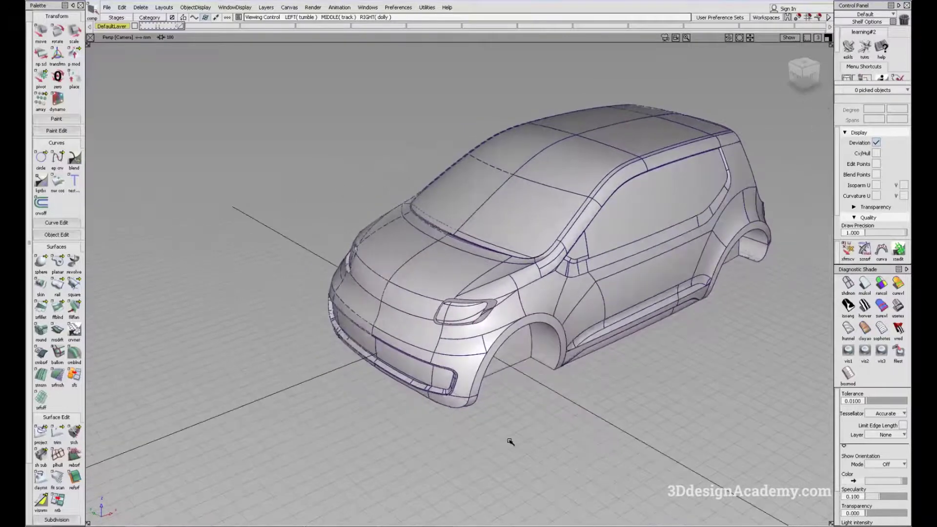
{"action": "right_click", "coordinate": [371, 180], "text": "ctrl+shift"}
{"action": "right_click_drag", "start_coordinate": [371, 179], "coordinate": [345, 181], "text": "ctrl+shift"}
{"action": "left_click_drag", "start_coordinate": [372, 203], "coordinate": [370, 182], "text": "alt+shift"}
{"action": "right_click_drag", "start_coordinate": [370, 181], "coordinate": [336, 182], "text": "ctrl+shift"}
{"action": "left_click_drag", "start_coordinate": [439, 281], "coordinate": [483, 314], "text": "alt+shift"}
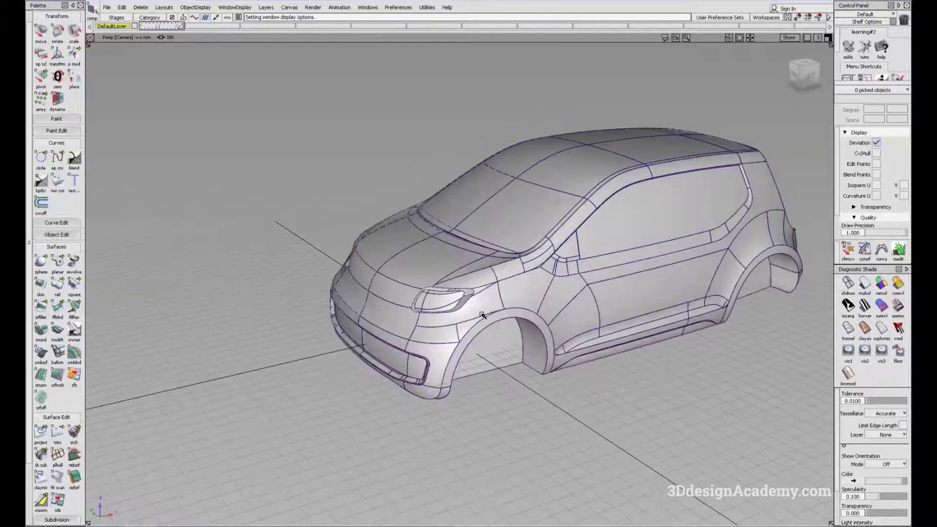
- Try the grid toggle in the Left view and return to the perspective view
{"action": "key", "text": "F6"}
{"action": "right_click_drag", "start_coordinate": [420, 162], "coordinate": [374, 172], "text": "ctrl+shift"}
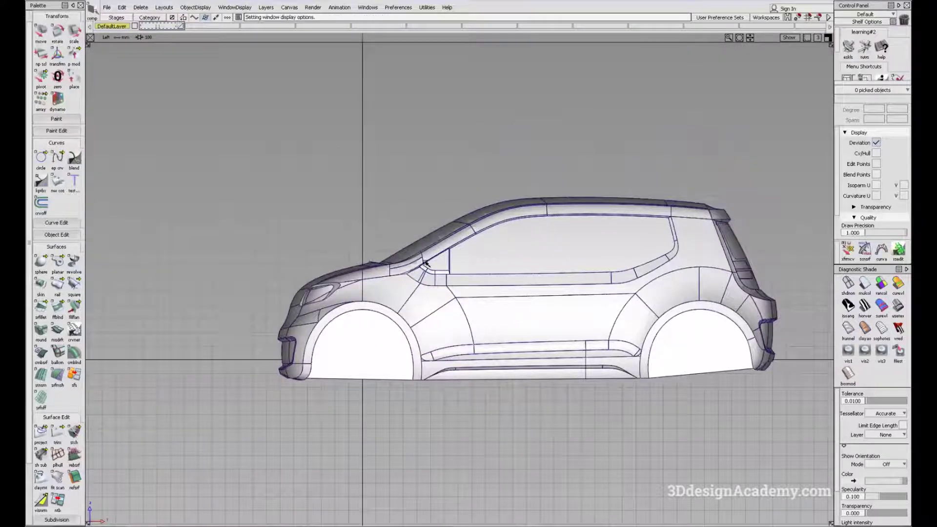
{"action": "key", "text": "F8"}
{"action": "right_click_drag", "start_coordinate": [353, 183], "coordinate": [330, 196], "text": "ctrl+shift"}
- Examine the car body's headlight, windshield and side surfaces from the front quarter
{"action": "right_click_drag", "start_coordinate": [497, 300], "coordinate": [494, 274], "text": "alt+shift"}
{"action": "middle_click_drag", "start_coordinate": [661, 207], "coordinate": [475, 228], "text": "alt+shift"}
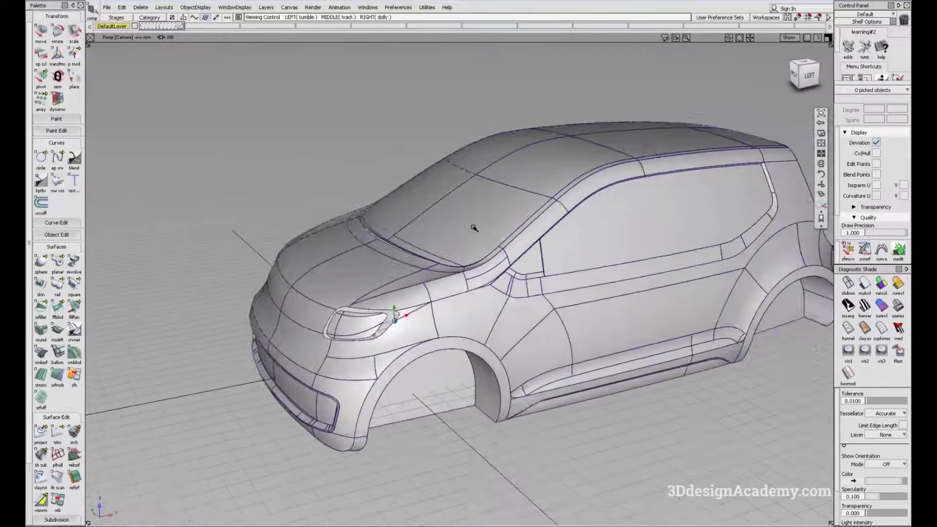
{"action": "left_click_drag", "start_coordinate": [475, 228], "coordinate": [414, 190], "text": "alt+shift"}
{"action": "middle_click_drag", "start_coordinate": [577, 286], "coordinate": [541, 254], "text": "alt+shift"}
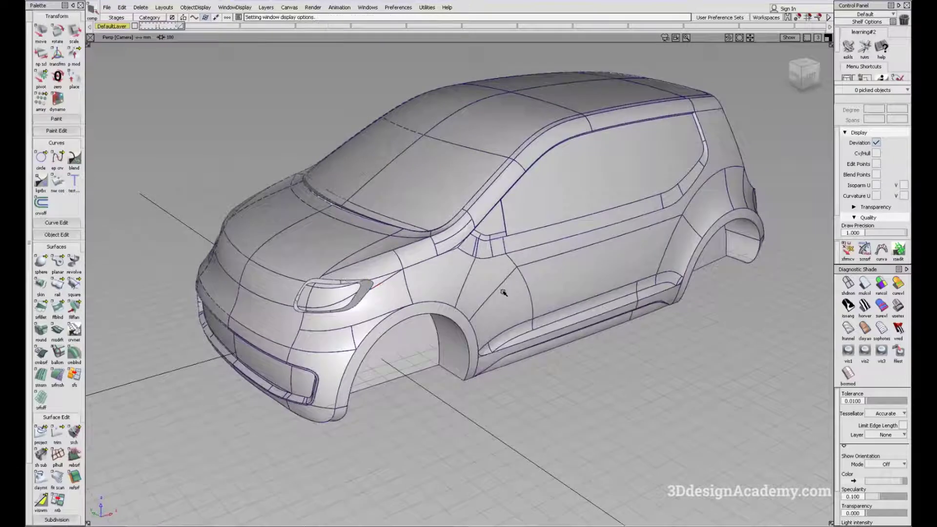
{"action": "left_click_drag", "start_coordinate": [493, 298], "coordinate": [442, 281], "text": "alt+shift"}
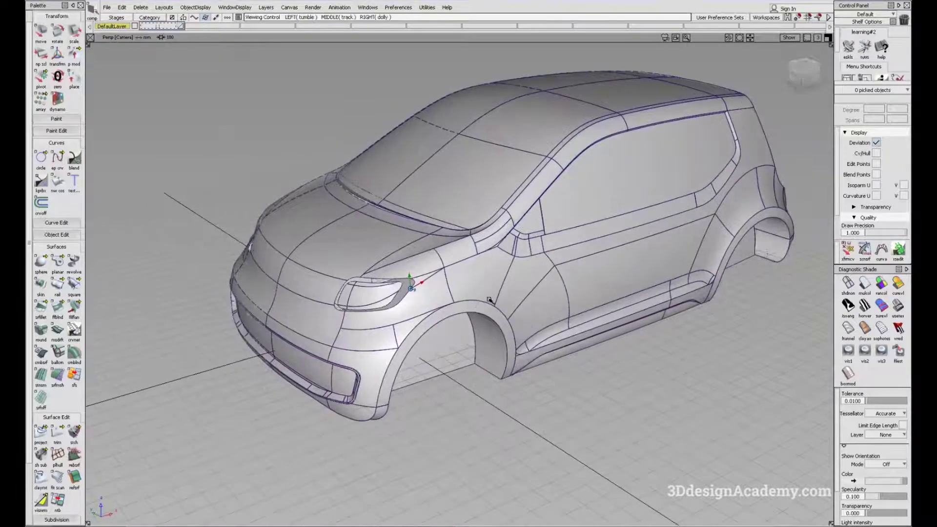
{"action": "right_click_drag", "start_coordinate": [376, 286], "coordinate": [533, 287], "text": "alt+shift"}
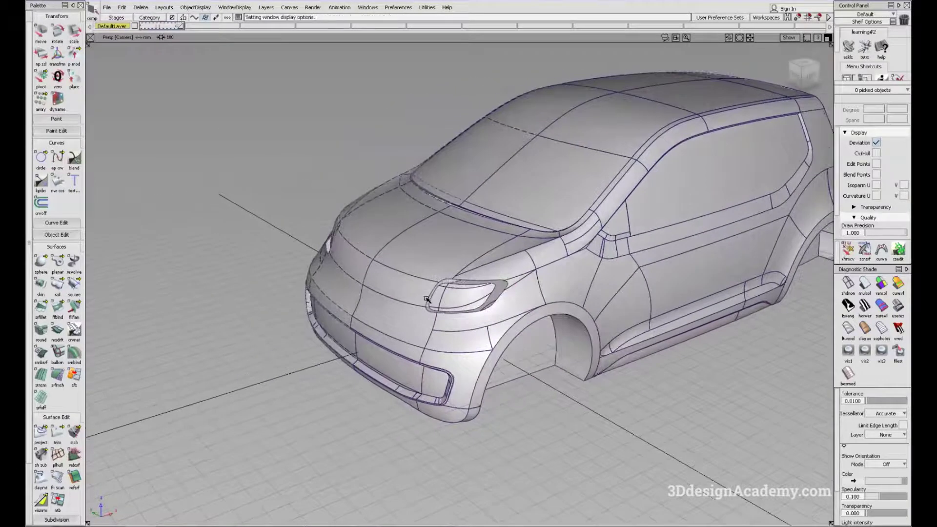
{"action": "mouse_move", "coordinate": [507, 299]}
{"action": "left_mouse_down", "text": "alt+shift"}
{"action": "mouse_move", "coordinate": [493, 310]}
{"action": "mouse_move", "coordinate": [503, 294]}
{"action": "left_mouse_up", "text": "alt+shift"}
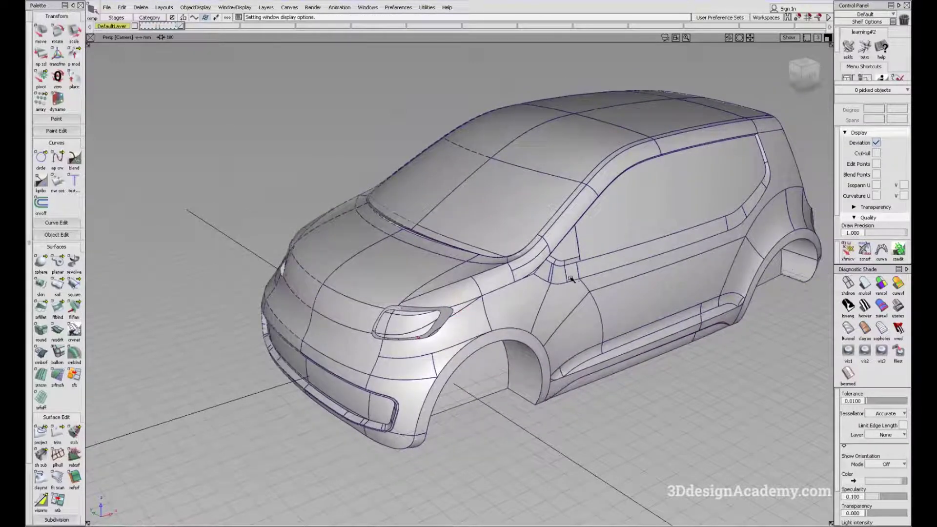
{"action": "middle_click_drag", "start_coordinate": [363, 269], "coordinate": [389, 284], "text": "alt+shift"}
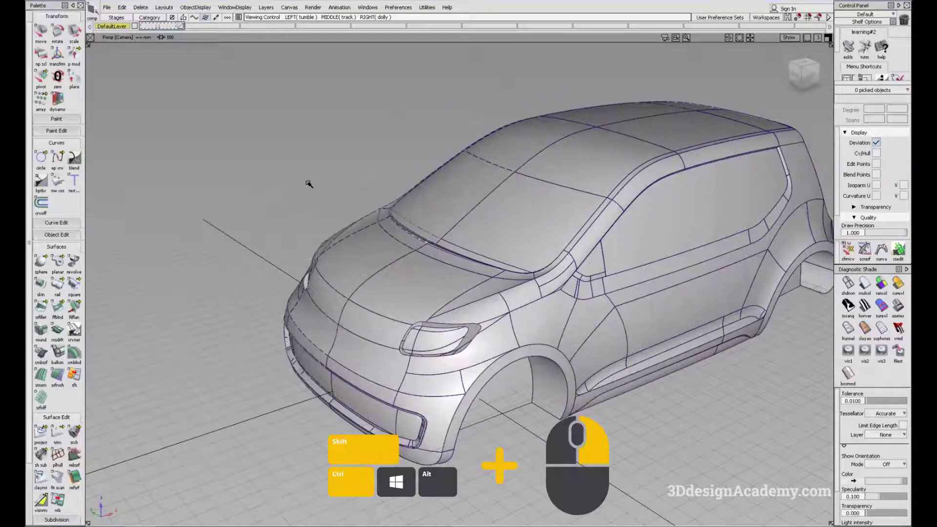
- Hide the car model's curve lines with Toggle Model, leaving only the shaded surfaces
{"action": "right_click_drag", "start_coordinate": [307, 186], "coordinate": [290, 174], "text": "ctrl+shift"}
{"action": "left_click_drag", "start_coordinate": [477, 334], "coordinate": [440, 382], "text": "alt+shift"}
{"action": "key", "text": "shift+ctrl"}
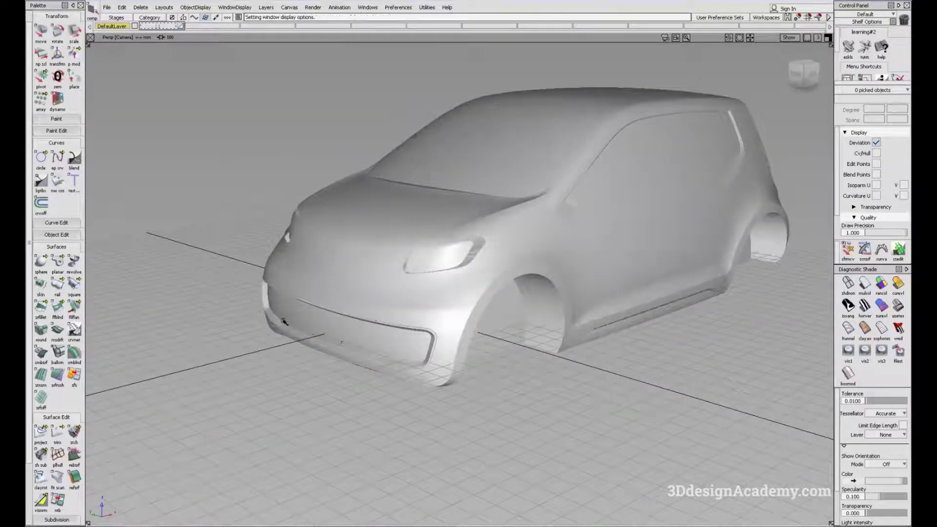
{"action": "left_click_drag", "start_coordinate": [577, 331], "coordinate": [545, 339], "text": "alt+shift"}
{"action": "left_click_drag", "start_coordinate": [475, 349], "coordinate": [491, 340], "text": "alt+shift"}
- Turn off the grid and inspect the shaded car body from the side and the front quarter
{"action": "right_click_drag", "start_coordinate": [516, 351], "coordinate": [497, 354], "text": "ctrl+shift"}
{"action": "left_click_drag", "start_coordinate": [498, 353], "coordinate": [566, 328], "text": "alt+shift"}
{"action": "middle_click_drag", "start_coordinate": [566, 328], "coordinate": [370, 330], "text": "alt+shift"}
{"action": "right_click_drag", "start_coordinate": [539, 286], "coordinate": [606, 306], "text": "alt+shift"}
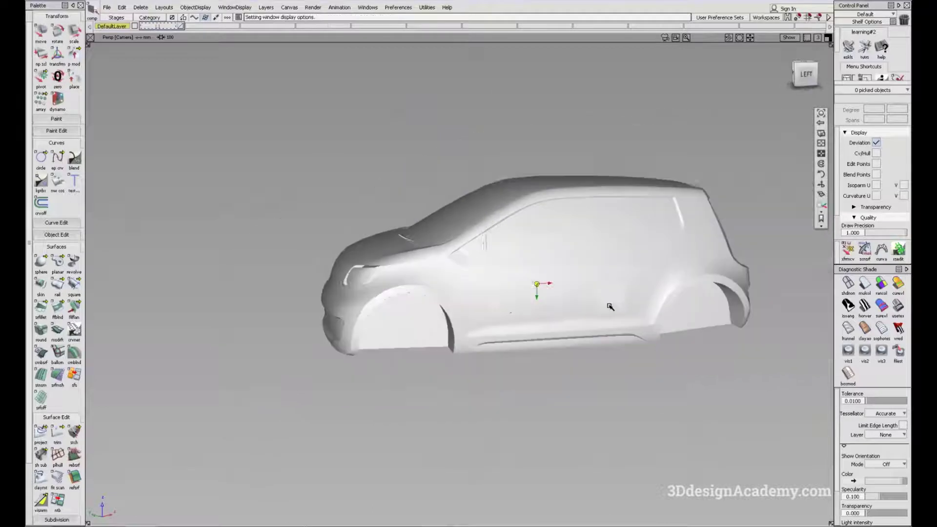
{"action": "middle_click_drag", "start_coordinate": [606, 305], "coordinate": [511, 306], "text": "alt+shift"}
{"action": "left_click_drag", "start_coordinate": [578, 250], "coordinate": [429, 322], "text": "alt+shift"}
{"action": "middle_click_drag", "start_coordinate": [429, 322], "coordinate": [473, 290], "text": "alt+shift"}
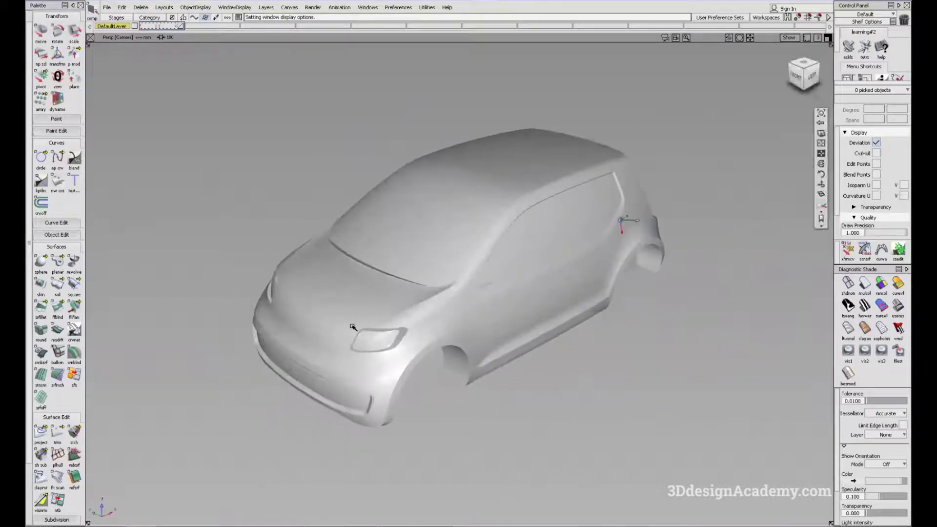
{"action": "left_click", "coordinate": [351, 326], "text": "alt+shift"}
{"action": "right_click_drag", "start_coordinate": [383, 311], "coordinate": [355, 314], "text": "alt+shift"}
{"action": "middle_click_drag", "start_coordinate": [355, 313], "coordinate": [437, 287], "text": "alt+shift"}
{"action": "left_click_drag", "start_coordinate": [437, 288], "coordinate": [389, 242], "text": "alt+shift"}
{"action": "middle_click_drag", "start_coordinate": [389, 242], "coordinate": [478, 269], "text": "alt+shift"}
- Show the car model's curve lines again with Toggle Model
{"action": "right_click", "coordinate": [365, 218], "text": "ctrl+shift"}
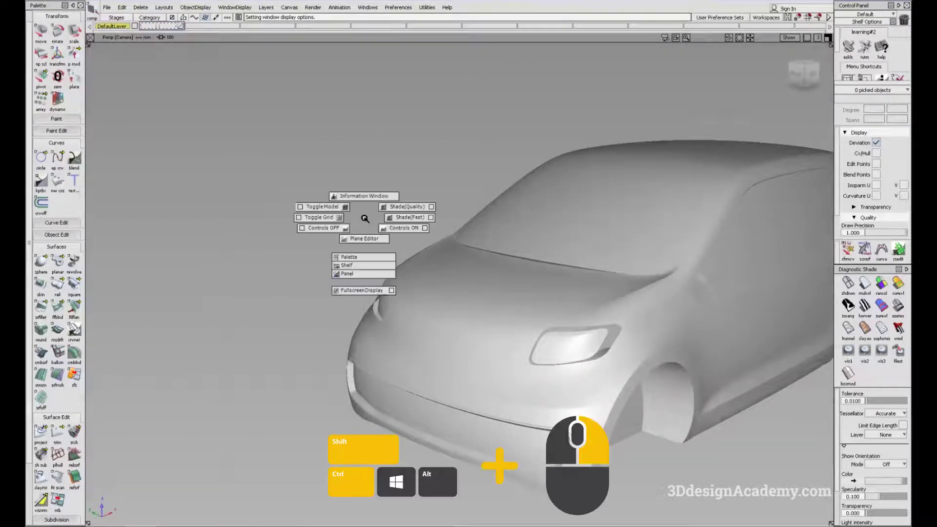
{"action": "right_click_drag", "start_coordinate": [364, 219], "coordinate": [330, 206], "text": "ctrl+shift"}
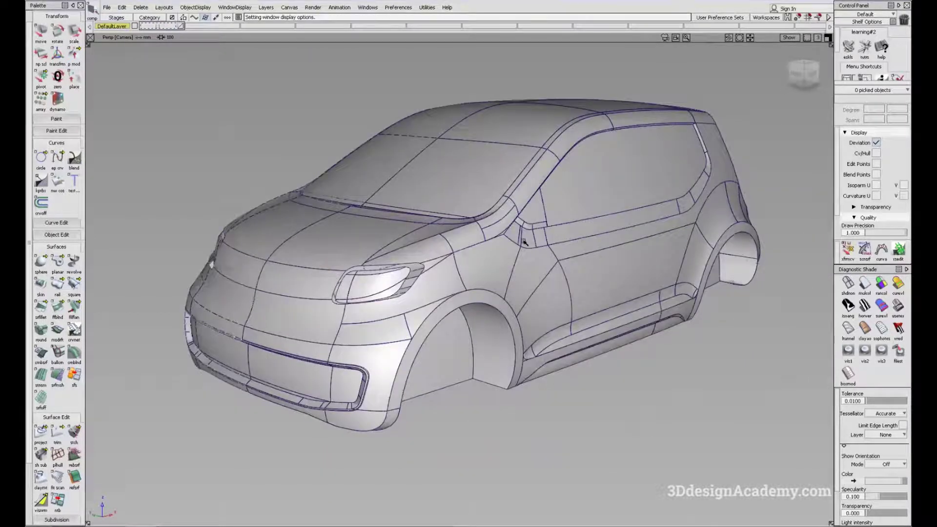
{"action": "middle_click_drag", "start_coordinate": [543, 198], "coordinate": [557, 213], "text": "alt+shift"}
{"action": "left_click_drag", "start_coordinate": [556, 213], "coordinate": [523, 238], "text": "alt+shift"}
{"action": "scroll", "coordinate": [523, 238], "scroll_direction": "down", "scroll_amount": 5}
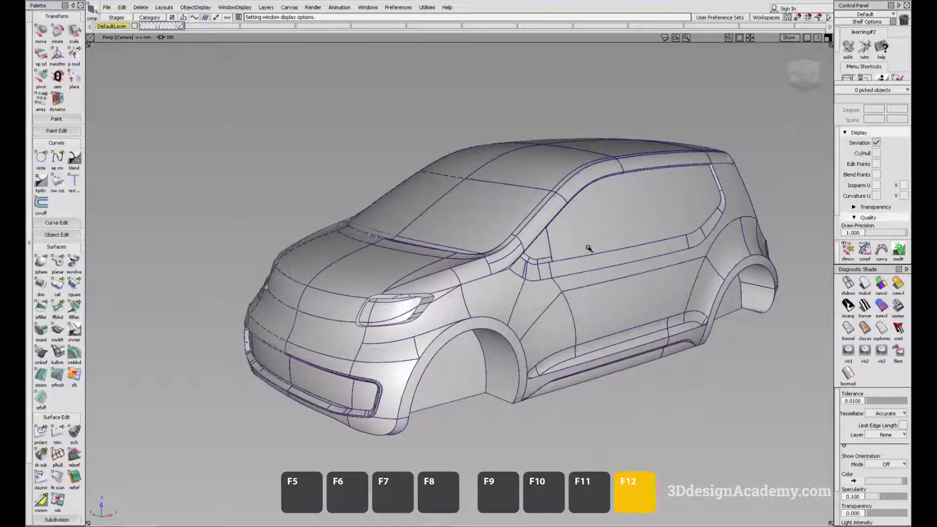
- Toggle the car model's curve lines off and on once more
{"action": "key", "text": "F12"}
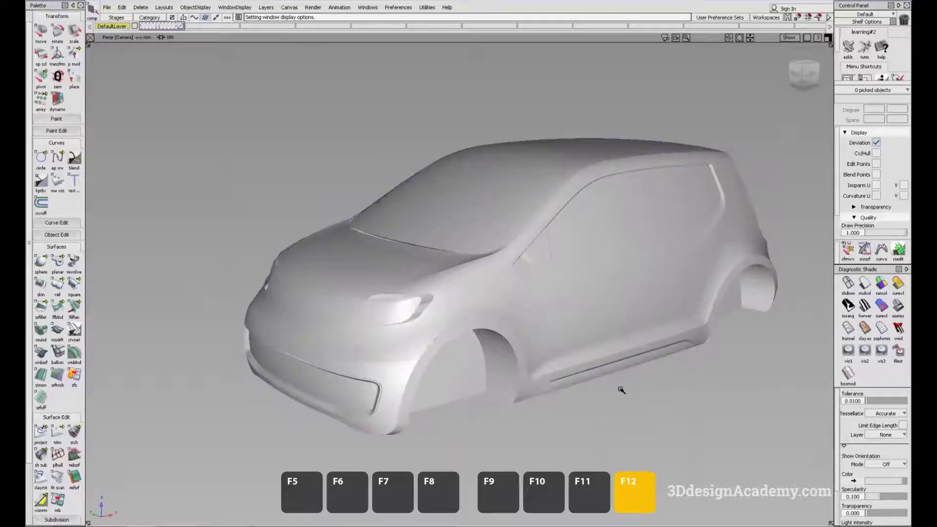
{"action": "key", "text": "F12"}
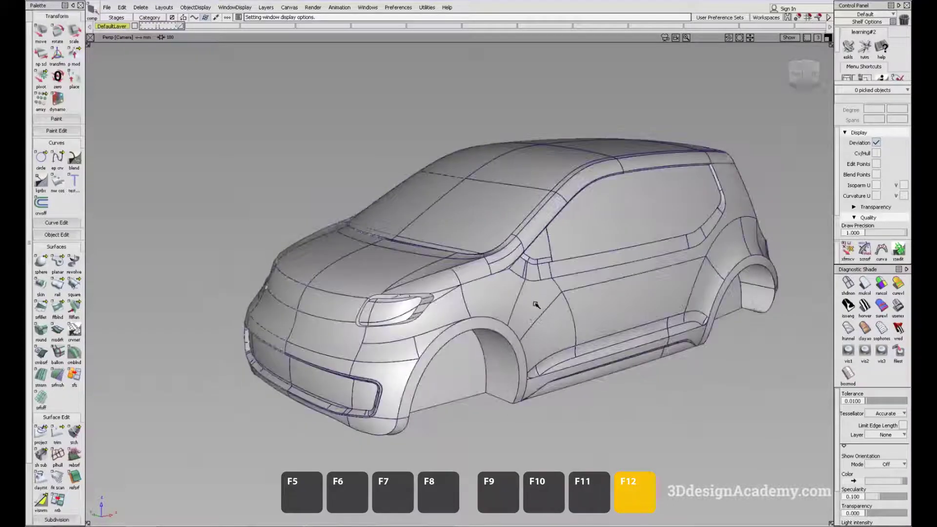
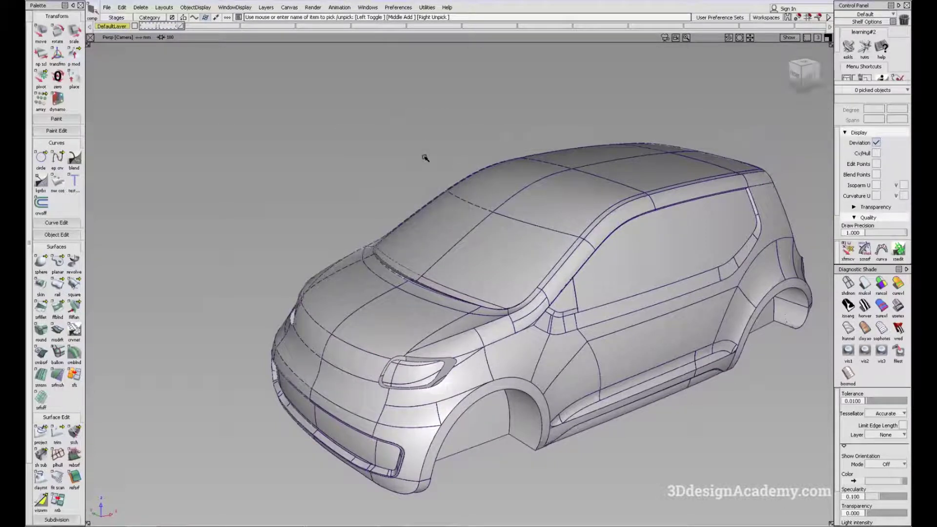
- Pick the windshield surface of the car body
{"action": "left_click_drag", "start_coordinate": [424, 153], "coordinate": [402, 208], "text": "alt+shift"}
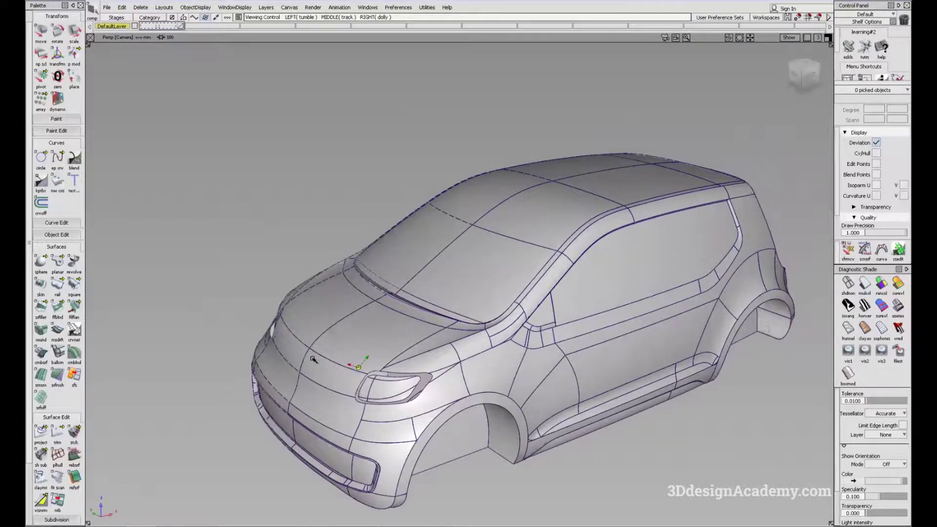
{"action": "middle_click_drag", "start_coordinate": [311, 356], "coordinate": [347, 302], "text": "alt+shift"}
{"action": "left_click_drag", "start_coordinate": [498, 315], "coordinate": [446, 299], "text": "alt+shift"}
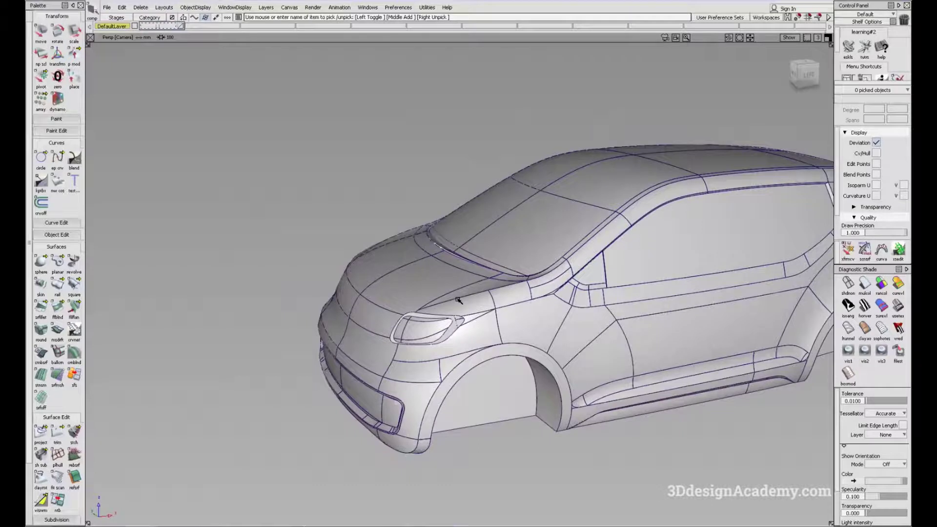
{"action": "left_click_drag", "start_coordinate": [481, 316], "coordinate": [519, 202], "text": "alt+shift"}
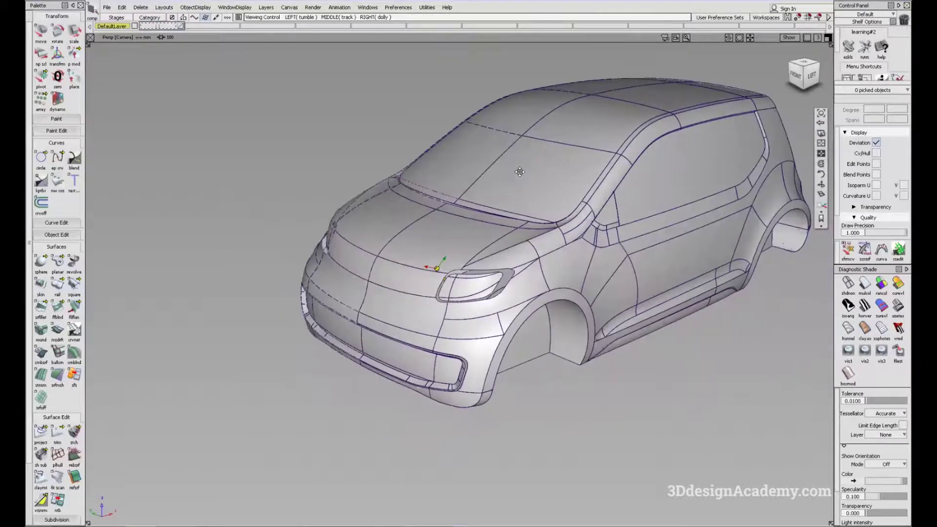
{"action": "middle_click_drag", "start_coordinate": [518, 171], "coordinate": [486, 244], "text": "alt+shift"}
{"action": "left_click_drag", "start_coordinate": [543, 179], "coordinate": [518, 191], "text": "ctrl+shift"}
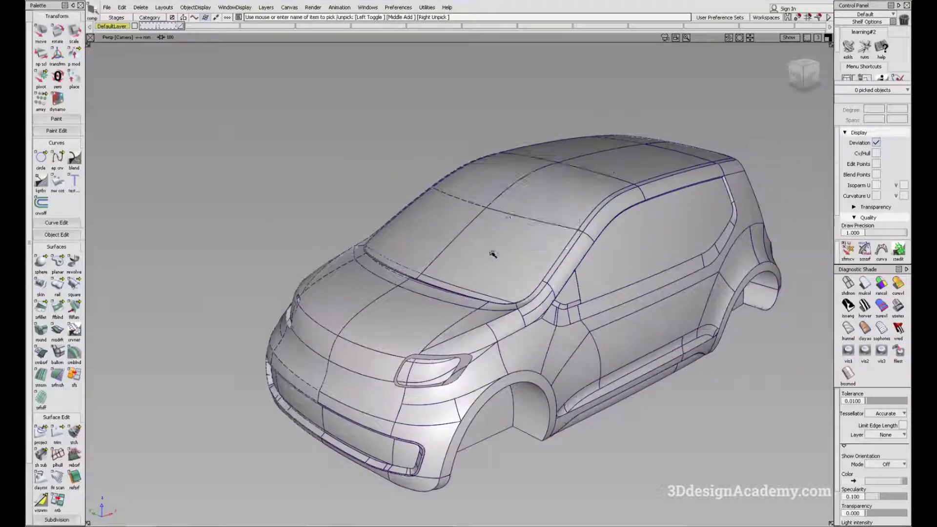
{"action": "left_click", "coordinate": [494, 253]}
- Open the Information Window for the picked windshield surface and review its pivot, bounding box and surface geometry info
{"action": "right_click_drag", "start_coordinate": [337, 199], "coordinate": [337, 177], "text": "ctrl+shift"}
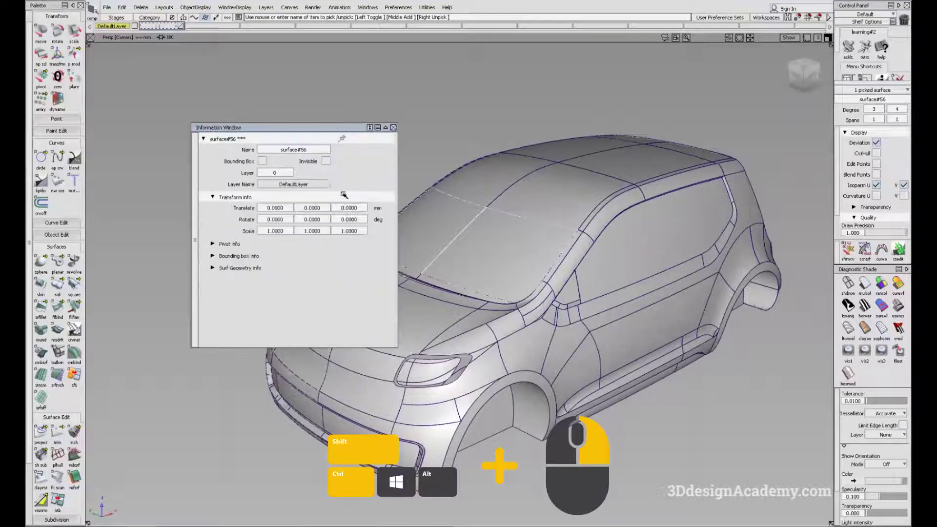
{"action": "left_click_drag", "start_coordinate": [341, 128], "coordinate": [306, 117]}
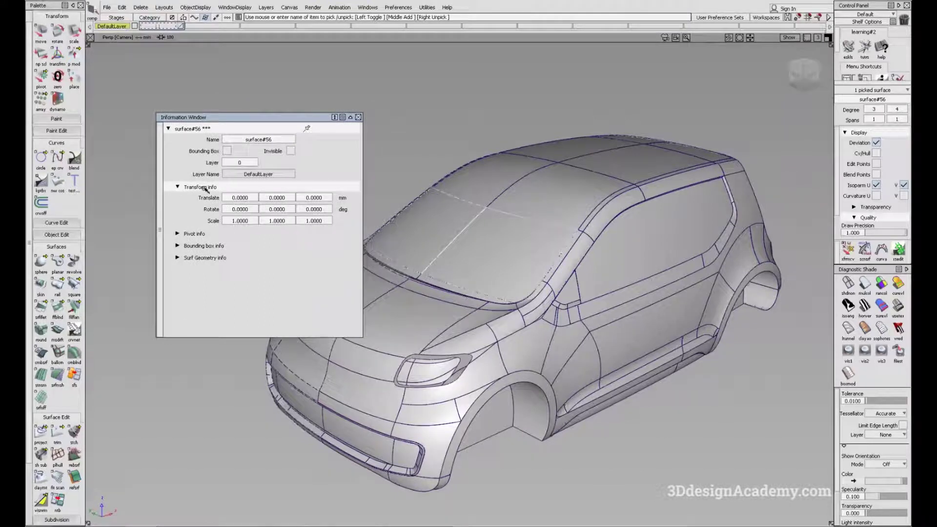
{"action": "left_click", "coordinate": [203, 235]}
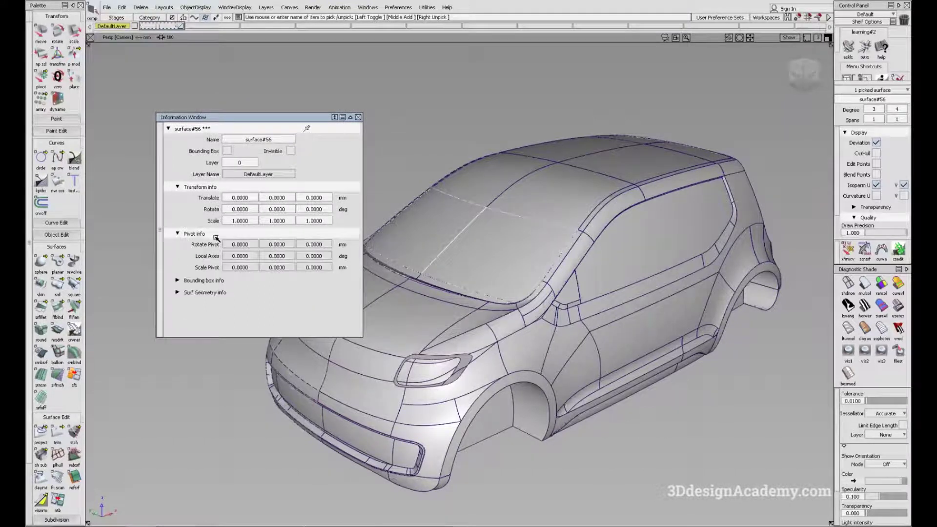
{"action": "left_click", "coordinate": [215, 281]}
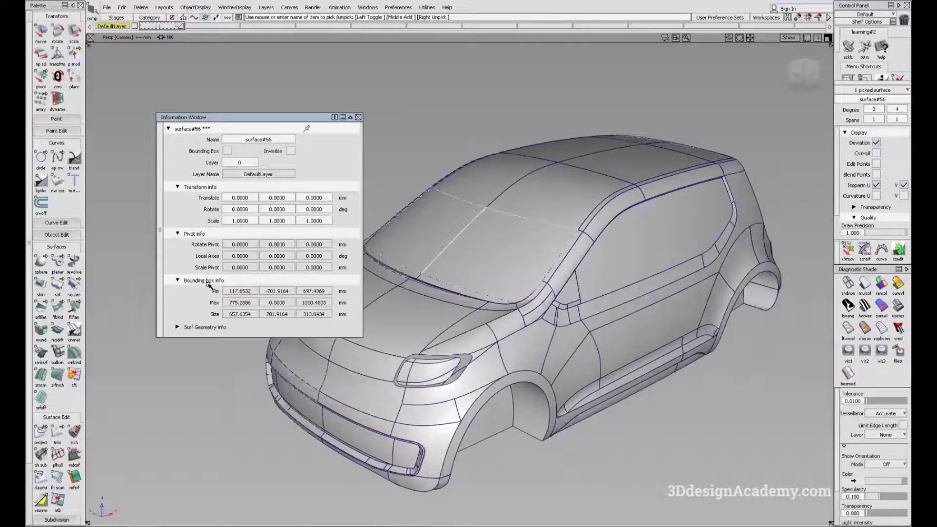
{"action": "left_click", "coordinate": [204, 282]}
{"action": "left_click", "coordinate": [207, 292]}
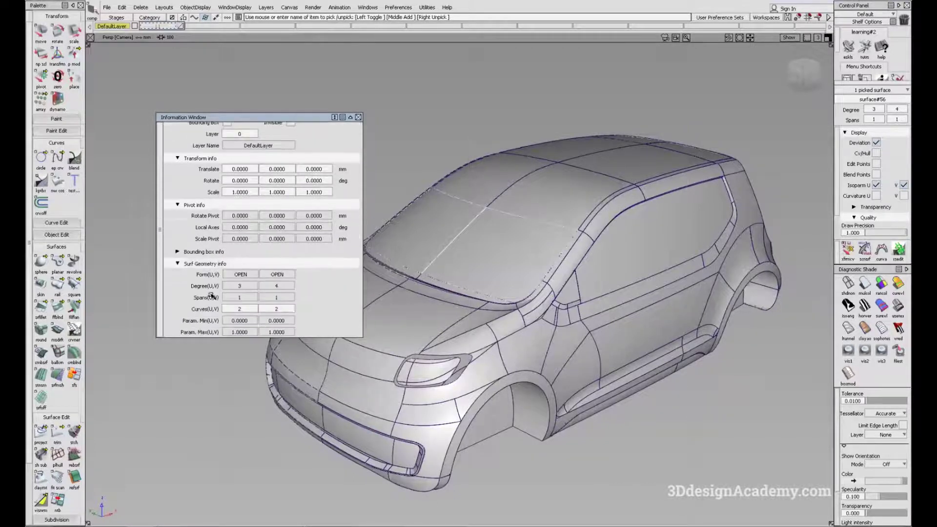
{"action": "left_click", "coordinate": [204, 268]}
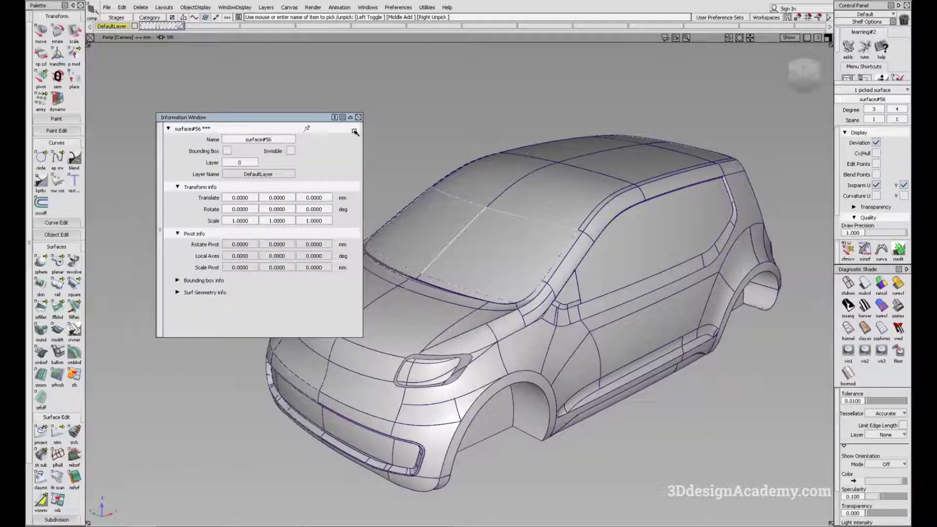
- Move the Information Window clear of the car and pick the whole car body with Pick Object
{"action": "key", "text": "alt+shift"}
{"action": "middle_click_drag", "start_coordinate": [512, 334], "coordinate": [551, 332], "text": "alt+shift"}
{"action": "left_click_drag", "start_coordinate": [551, 332], "coordinate": [522, 322], "text": "alt+shift"}
{"action": "left_click_drag", "start_coordinate": [319, 116], "coordinate": [288, 74]}
{"action": "left_click_drag", "start_coordinate": [433, 210], "coordinate": [575, 312], "text": "alt+shift"}
{"action": "middle_click_drag", "start_coordinate": [575, 312], "coordinate": [525, 287], "text": "alt+shift"}
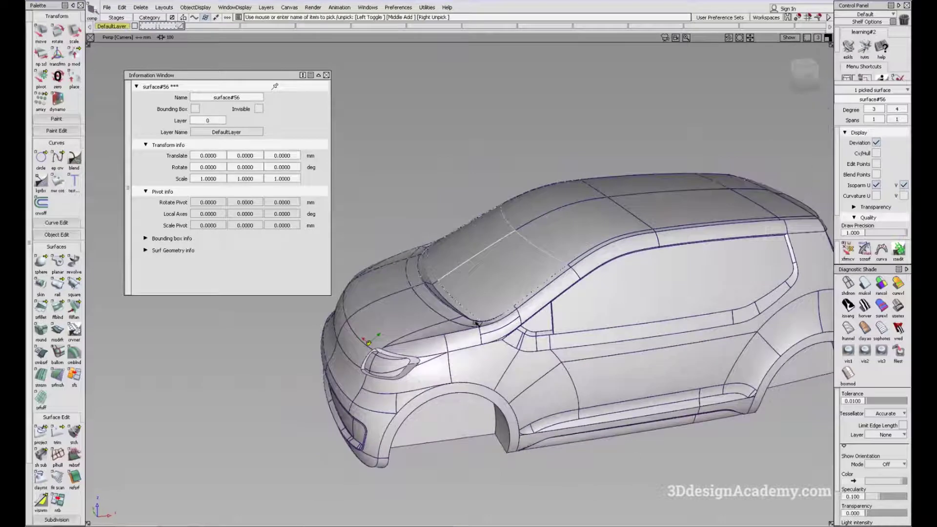
{"action": "middle_click_drag", "start_coordinate": [481, 348], "coordinate": [491, 336], "text": "alt+shift"}
{"action": "left_click_drag", "start_coordinate": [451, 310], "coordinate": [517, 289], "text": "alt+shift"}
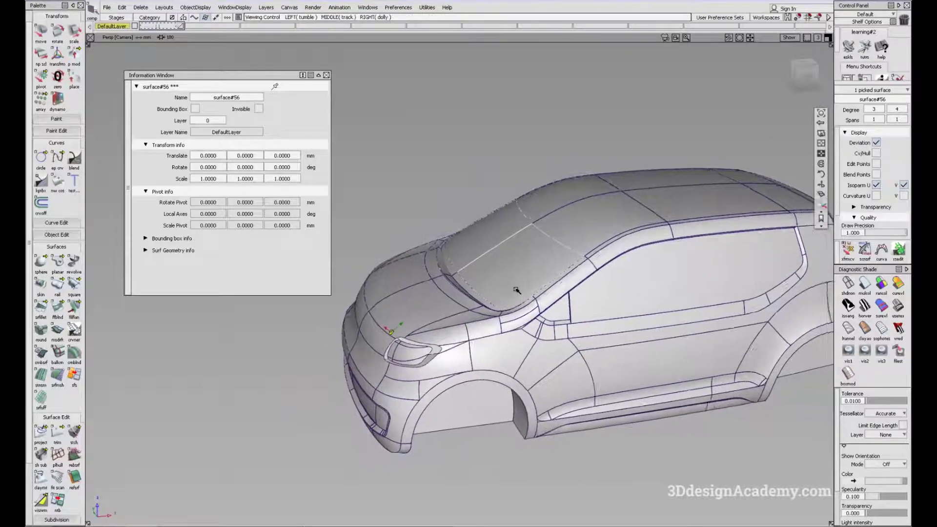
{"action": "right_click_drag", "start_coordinate": [517, 288], "coordinate": [615, 237], "text": "alt+shift"}
{"action": "left_click_drag", "start_coordinate": [614, 236], "coordinate": [609, 306], "text": "ctrl+shift"}
{"action": "left_click", "coordinate": [610, 306]}
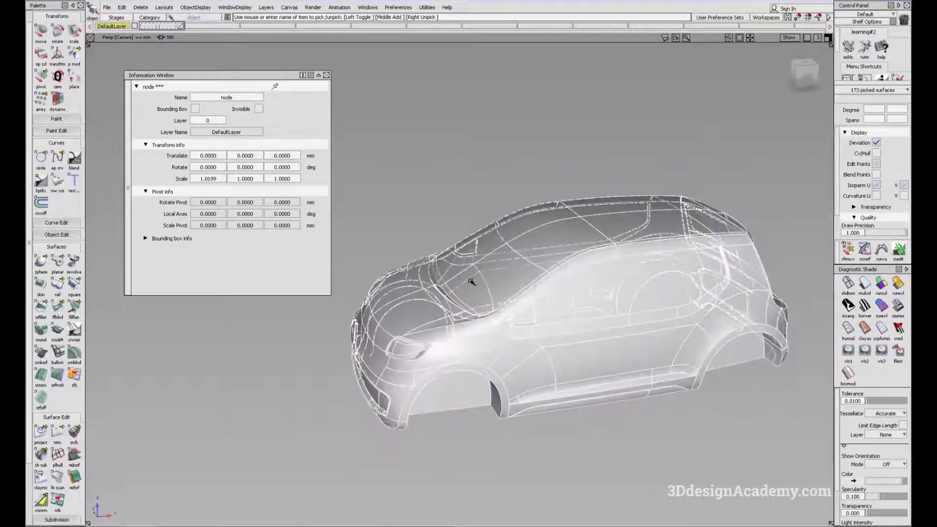
- Stretch the picked car body along X to a scale of about 1.03 with the non-proportional scale tool
{"action": "key", "text": "alt+shift"}
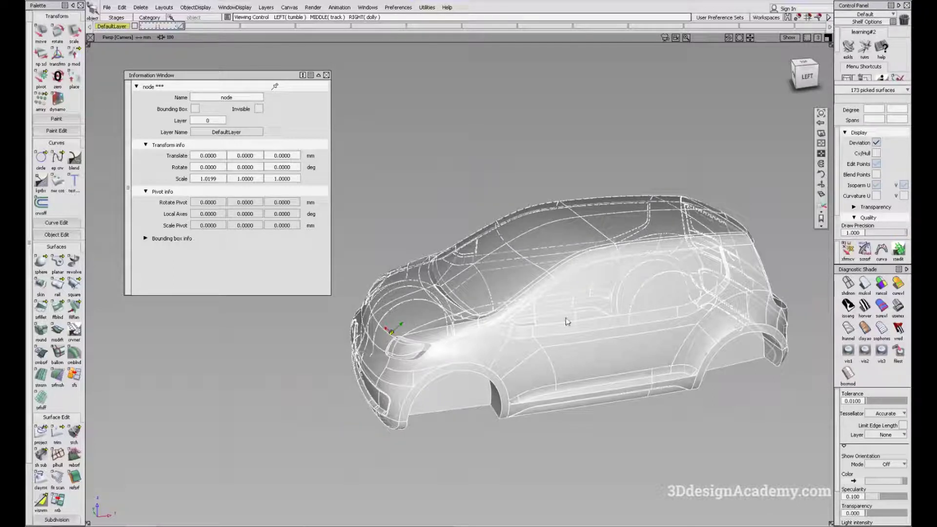
{"action": "left_click_drag", "start_coordinate": [471, 273], "coordinate": [432, 244], "text": "alt+shift"}
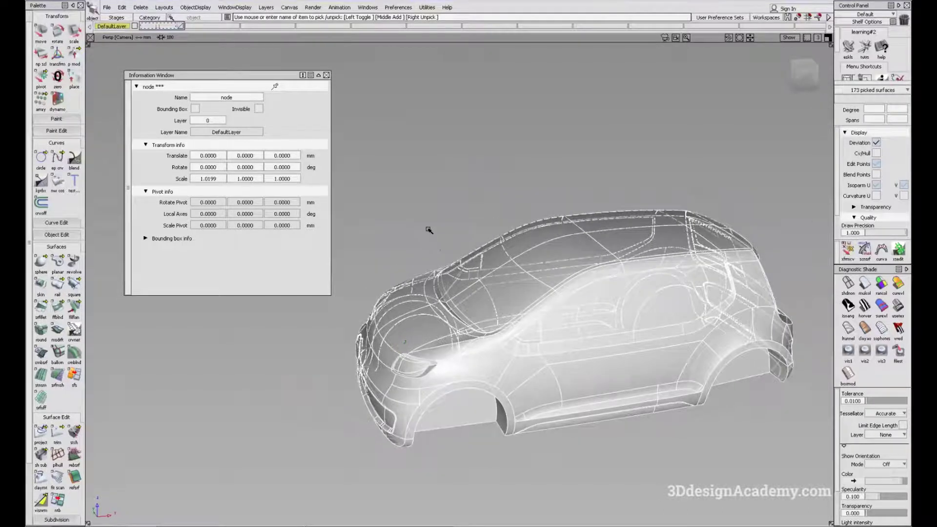
{"action": "middle_click_drag", "start_coordinate": [427, 229], "coordinate": [398, 239], "text": "ctrl+shift"}
{"action": "left_click_drag", "start_coordinate": [449, 264], "coordinate": [405, 228], "text": "alt+shift"}
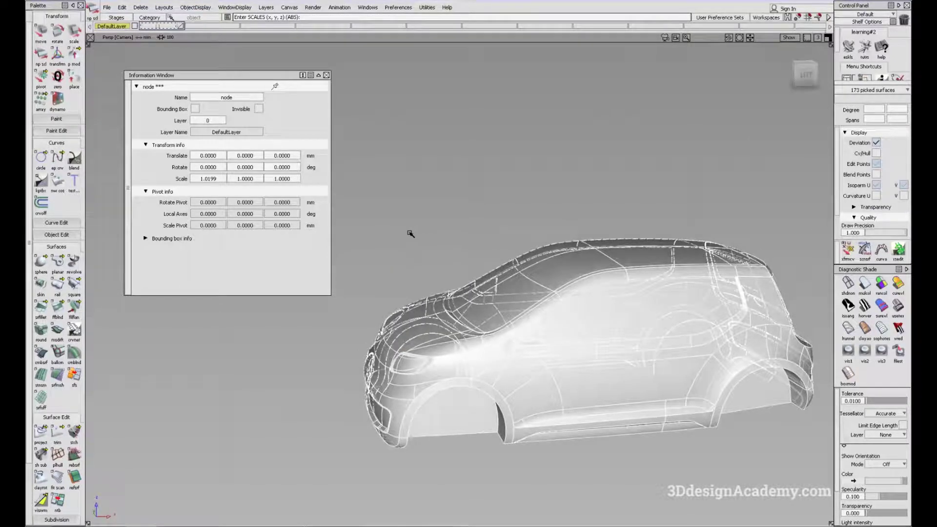
{"action": "middle_click_drag", "start_coordinate": [410, 232], "coordinate": [393, 242], "text": "ctrl+shift"}
{"action": "left_click_drag", "start_coordinate": [425, 234], "coordinate": [612, 344], "text": "alt+shift"}
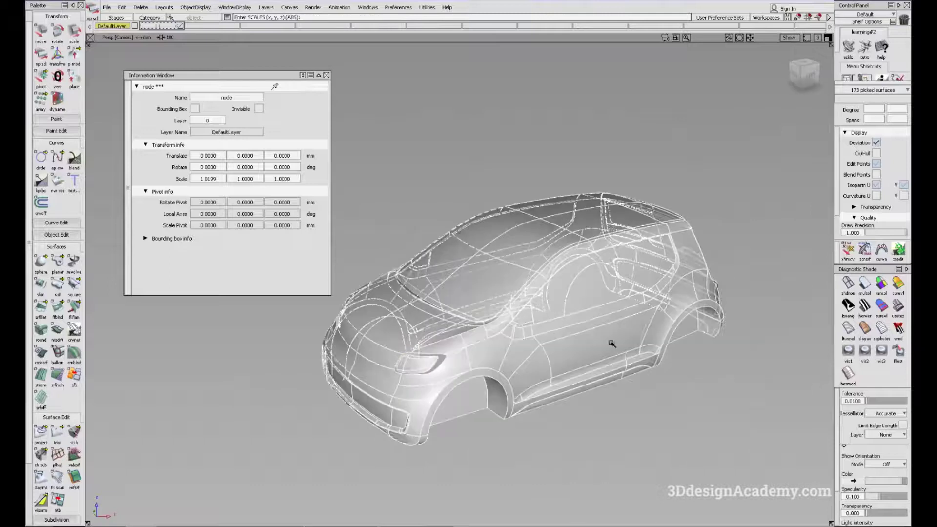
{"action": "middle_click_drag", "start_coordinate": [505, 350], "coordinate": [513, 357], "text": "alt+shift"}
{"action": "left_click_drag", "start_coordinate": [383, 243], "coordinate": [387, 243]}
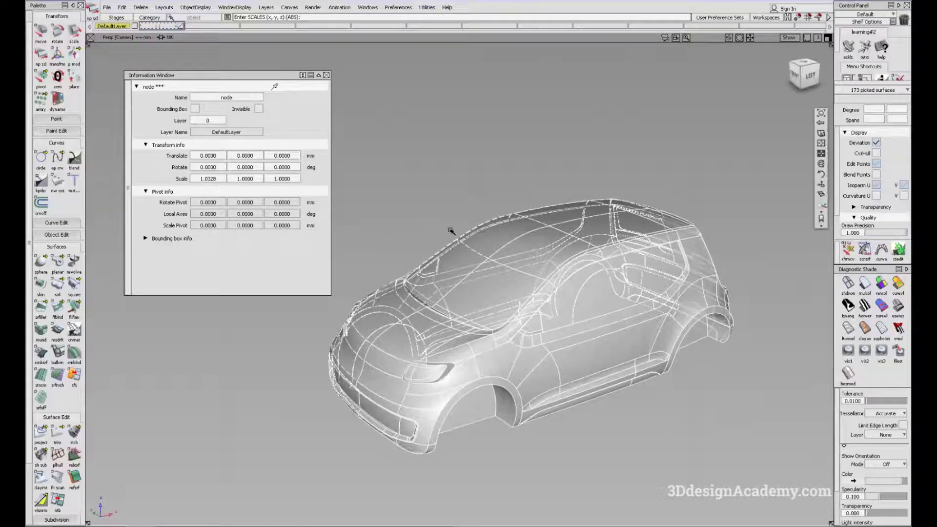
- Reset the car body's X scale to 1 in the Information Window
{"action": "left_click_drag", "start_coordinate": [452, 229], "coordinate": [216, 180], "text": "alt+shift"}
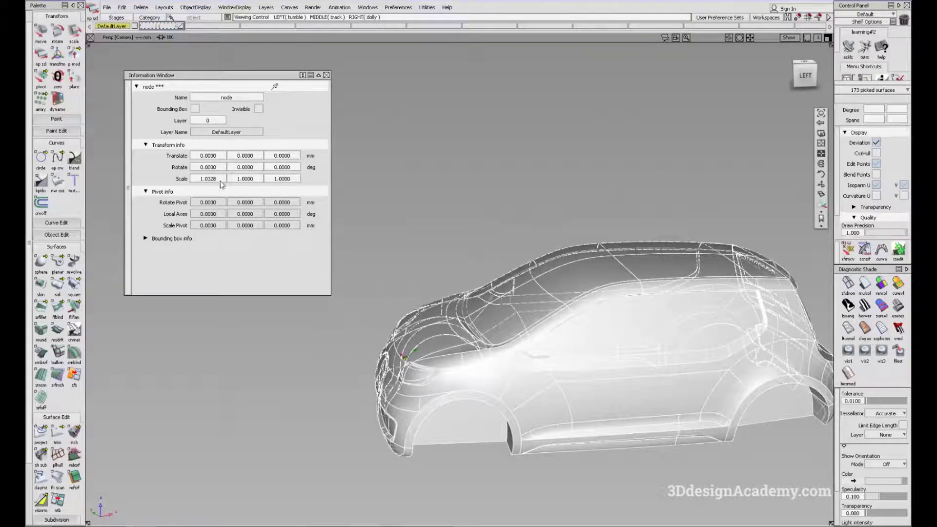
{"action": "left_click", "coordinate": [216, 179]}
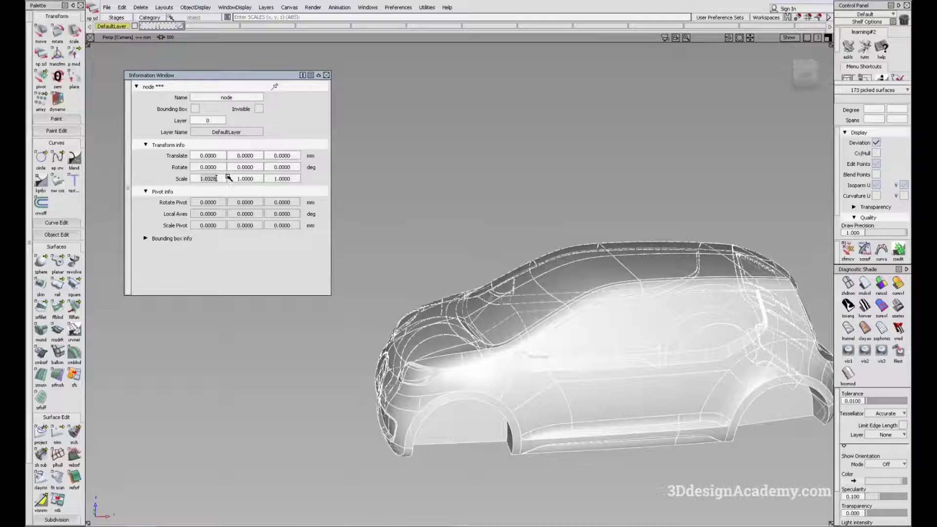
{"action": "key", "text": "BackSpace"}
{"action": "key", "text": "BackSpace"}
{"action": "key", "text": "BackSpace"}
{"action": "key", "text": "BackSpace"}
{"action": "key", "text": "BackSpace"}
{"action": "key", "text": "Return"}
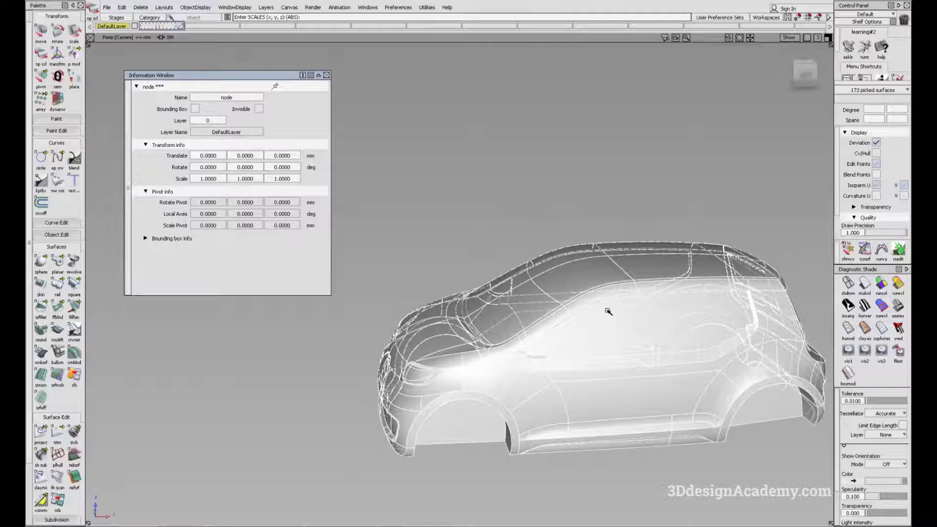
- Set the car body's X translation to 100 mm in the Information Window
{"action": "left_click_drag", "start_coordinate": [516, 380], "coordinate": [498, 326], "text": "alt+shift"}
{"action": "middle_click_drag", "start_coordinate": [443, 344], "coordinate": [487, 332], "text": "alt+shift"}
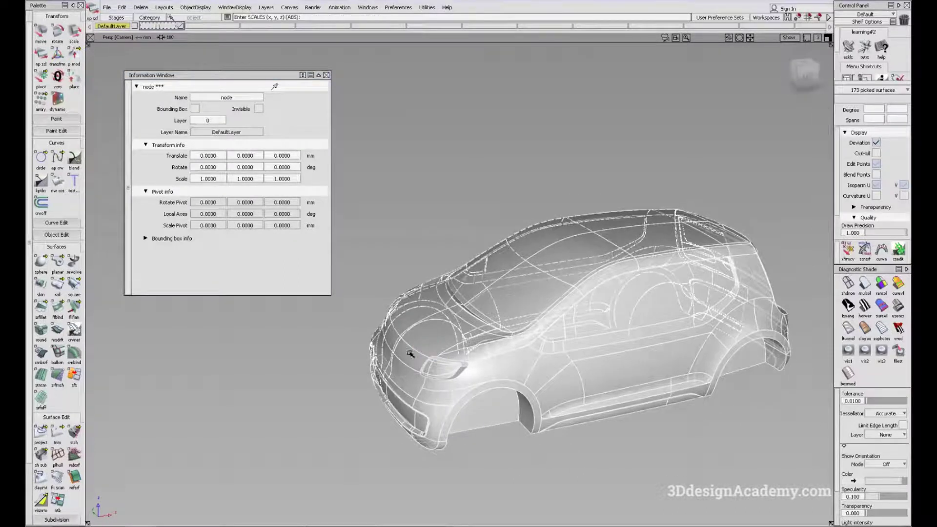
{"action": "left_click", "coordinate": [217, 155]}
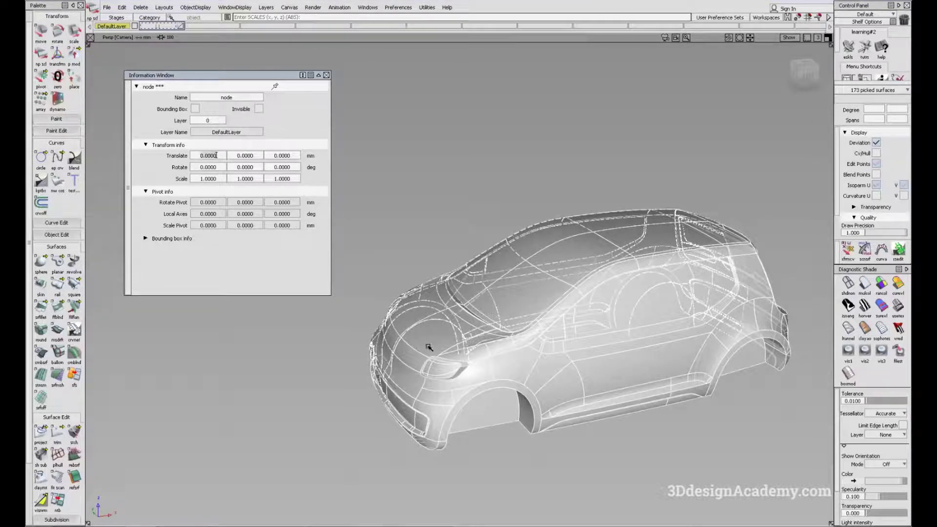
{"action": "type", "text": "1"}
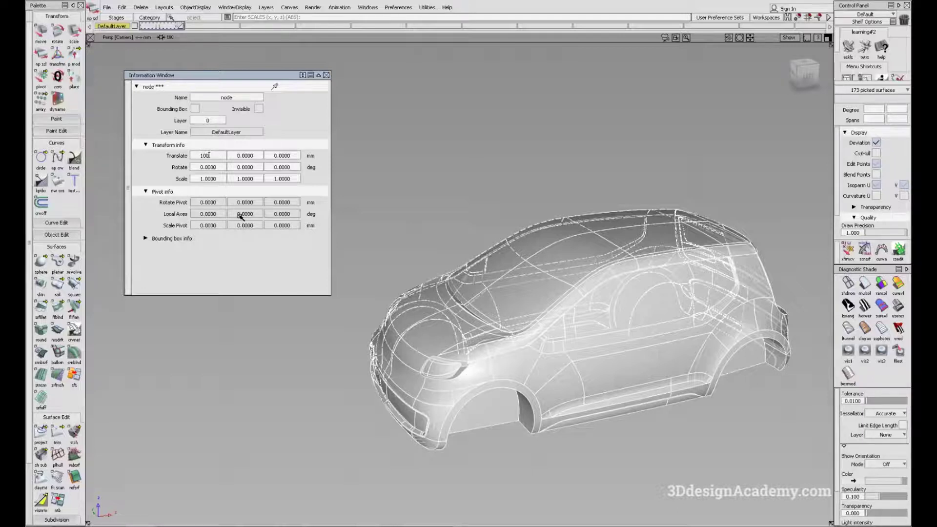
{"action": "type", "text": "00"}
{"action": "key", "text": "Return"}
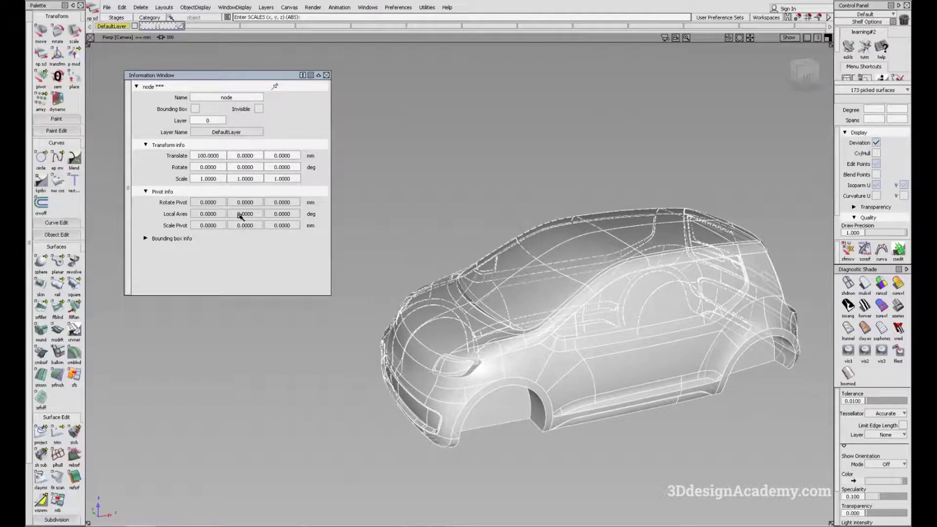
- Set the car body's X translation to -100 mm in the Information Window
{"action": "left_click", "coordinate": [219, 155]}
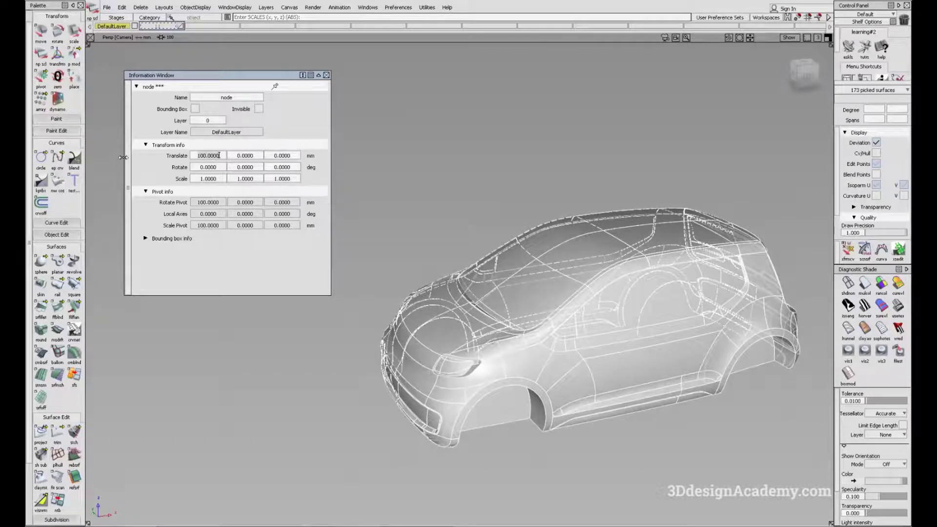
{"action": "key", "text": "BackSpace"}
{"action": "key", "text": "BackSpace"}
{"action": "key", "text": "BackSpace"}
{"action": "key", "text": "BackSpace"}
{"action": "key", "text": "BackSpace"}
{"action": "key", "text": "BackSpace"}
{"action": "key", "text": "BackSpace"}
{"action": "key", "text": "BackSpace"}
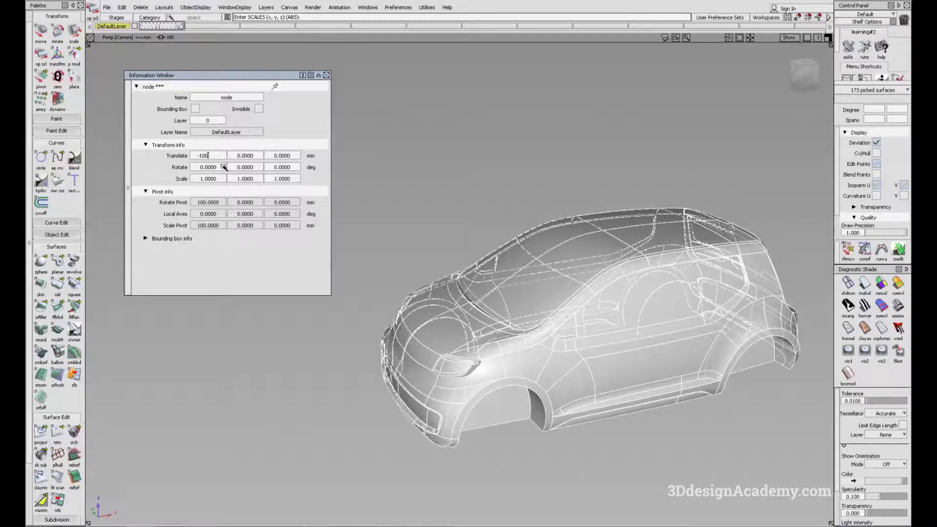
{"action": "key", "text": "Return"}
{"action": "left_click", "coordinate": [219, 155]}
{"action": "type", "text": "-100"}
{"action": "key", "text": "Return"}
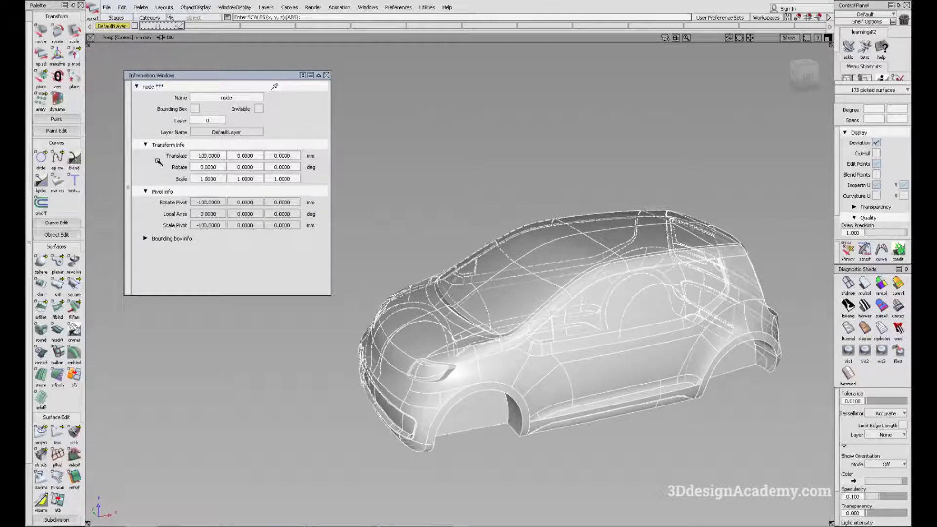
- Unpick the car body with Pick Nothing and close the Information Window
{"action": "left_click", "coordinate": [419, 268]}
{"action": "left_click", "coordinate": [326, 75]}
{"action": "left_click_drag", "start_coordinate": [314, 170], "coordinate": [328, 182], "text": "alt+shift"}
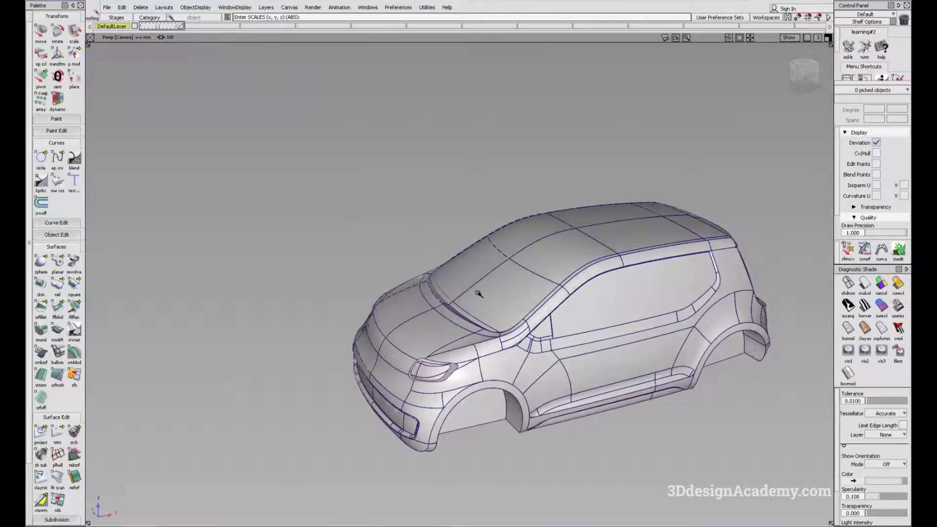
{"action": "left_click_drag", "start_coordinate": [507, 313], "coordinate": [487, 318], "text": "alt+shift"}
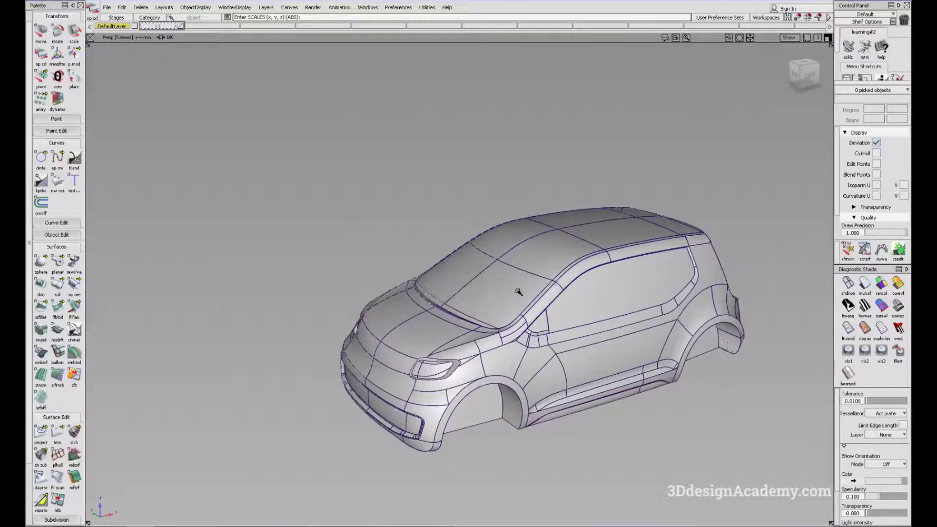
{"action": "left_click_drag", "start_coordinate": [493, 289], "coordinate": [437, 294], "text": "alt+shift"}
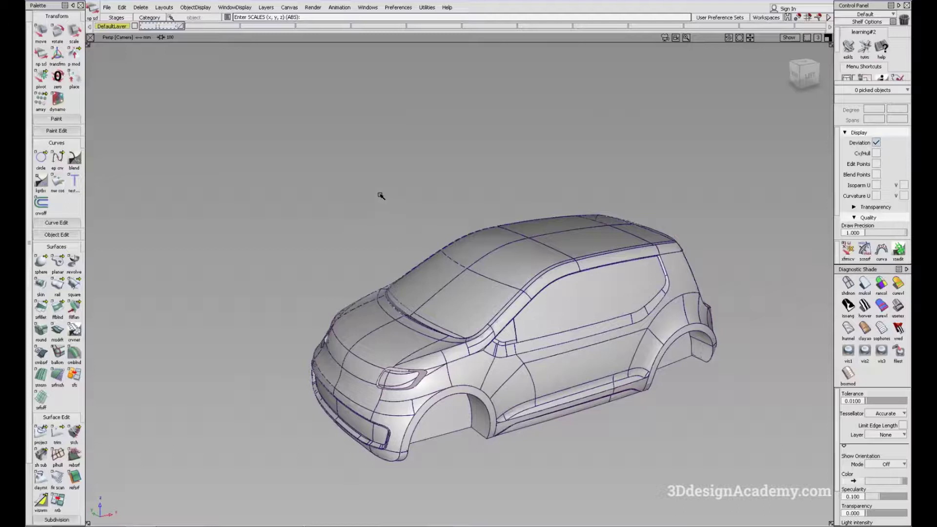
{"action": "left_click_drag", "start_coordinate": [385, 195], "coordinate": [374, 171], "text": "ctrl+shift"}
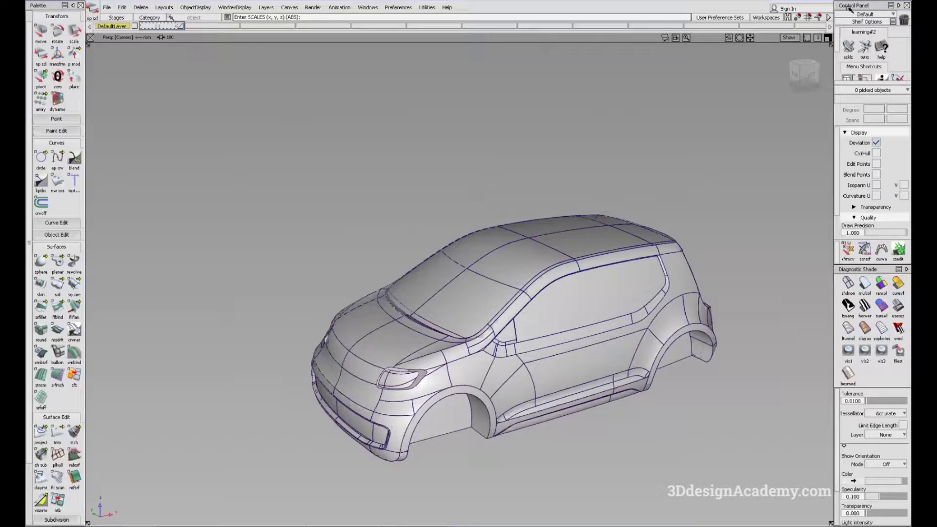
{"action": "middle_click_drag", "start_coordinate": [488, 340], "coordinate": [392, 284], "text": "alt+shift"}
{"action": "key", "text": "s"}
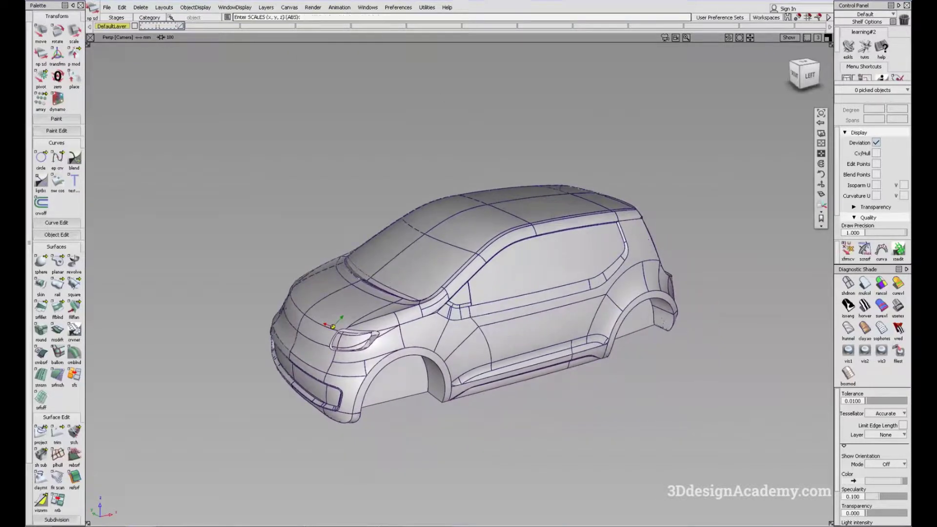